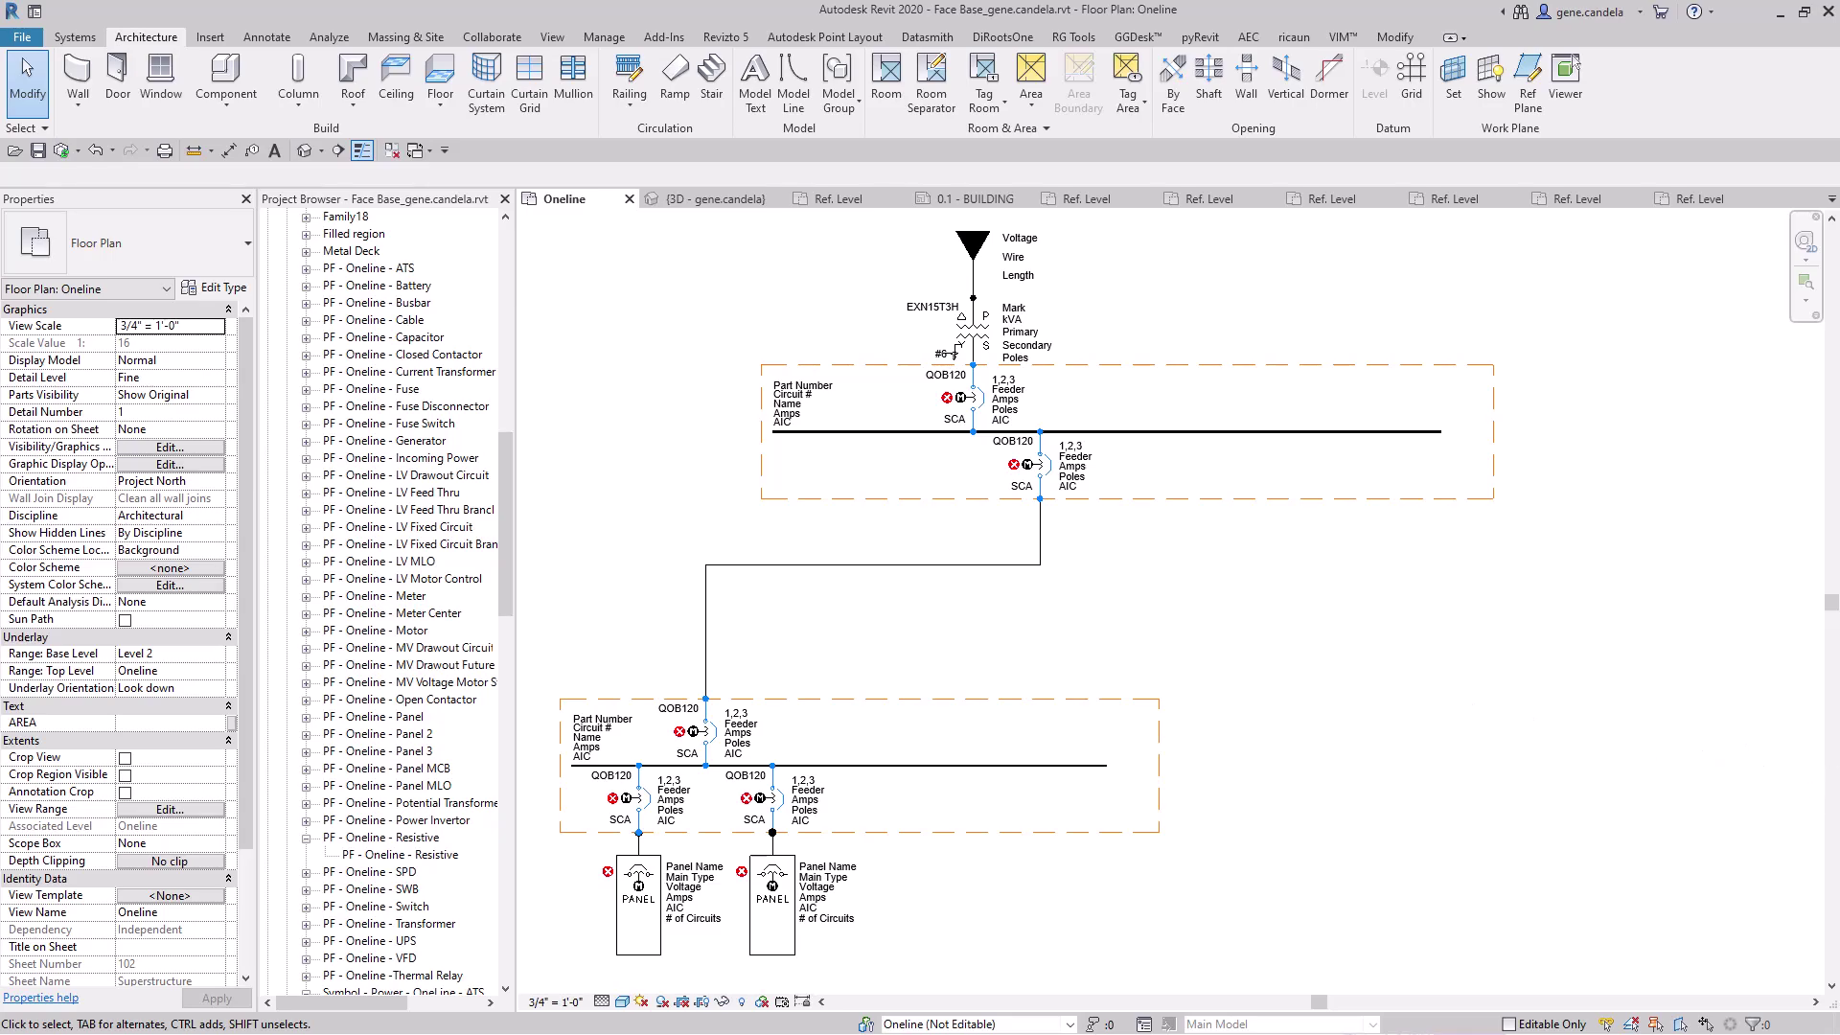
Step: Switch from Revit to the Chrome window showing the LayoutFAST website
{"action": "key", "text": "alt+Tab"}
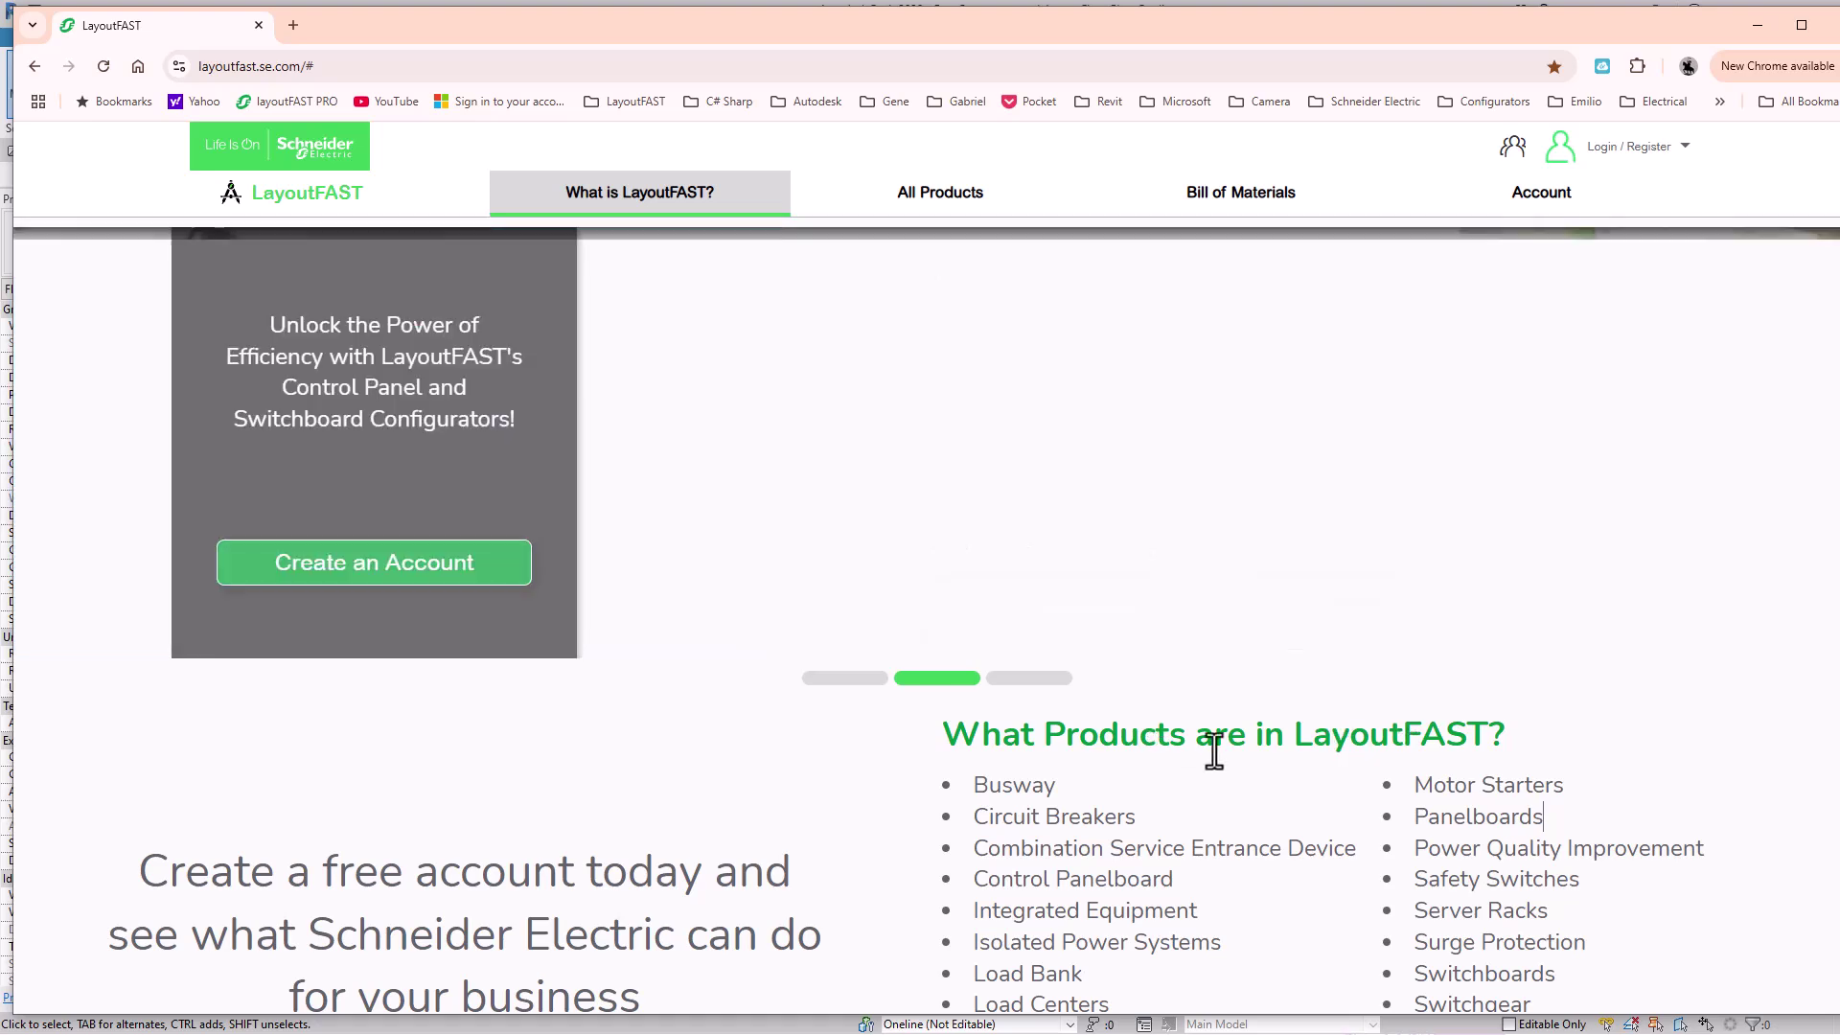
Step: Browse the layoutfast.se.com product list and Revit plugin section, then minimize Chrome
{"action": "scroll", "coordinate": [888, 756], "scroll_direction": "down", "scroll_amount": 4}
{"action": "scroll", "coordinate": [887, 756], "scroll_direction": "up", "scroll_amount": 4}
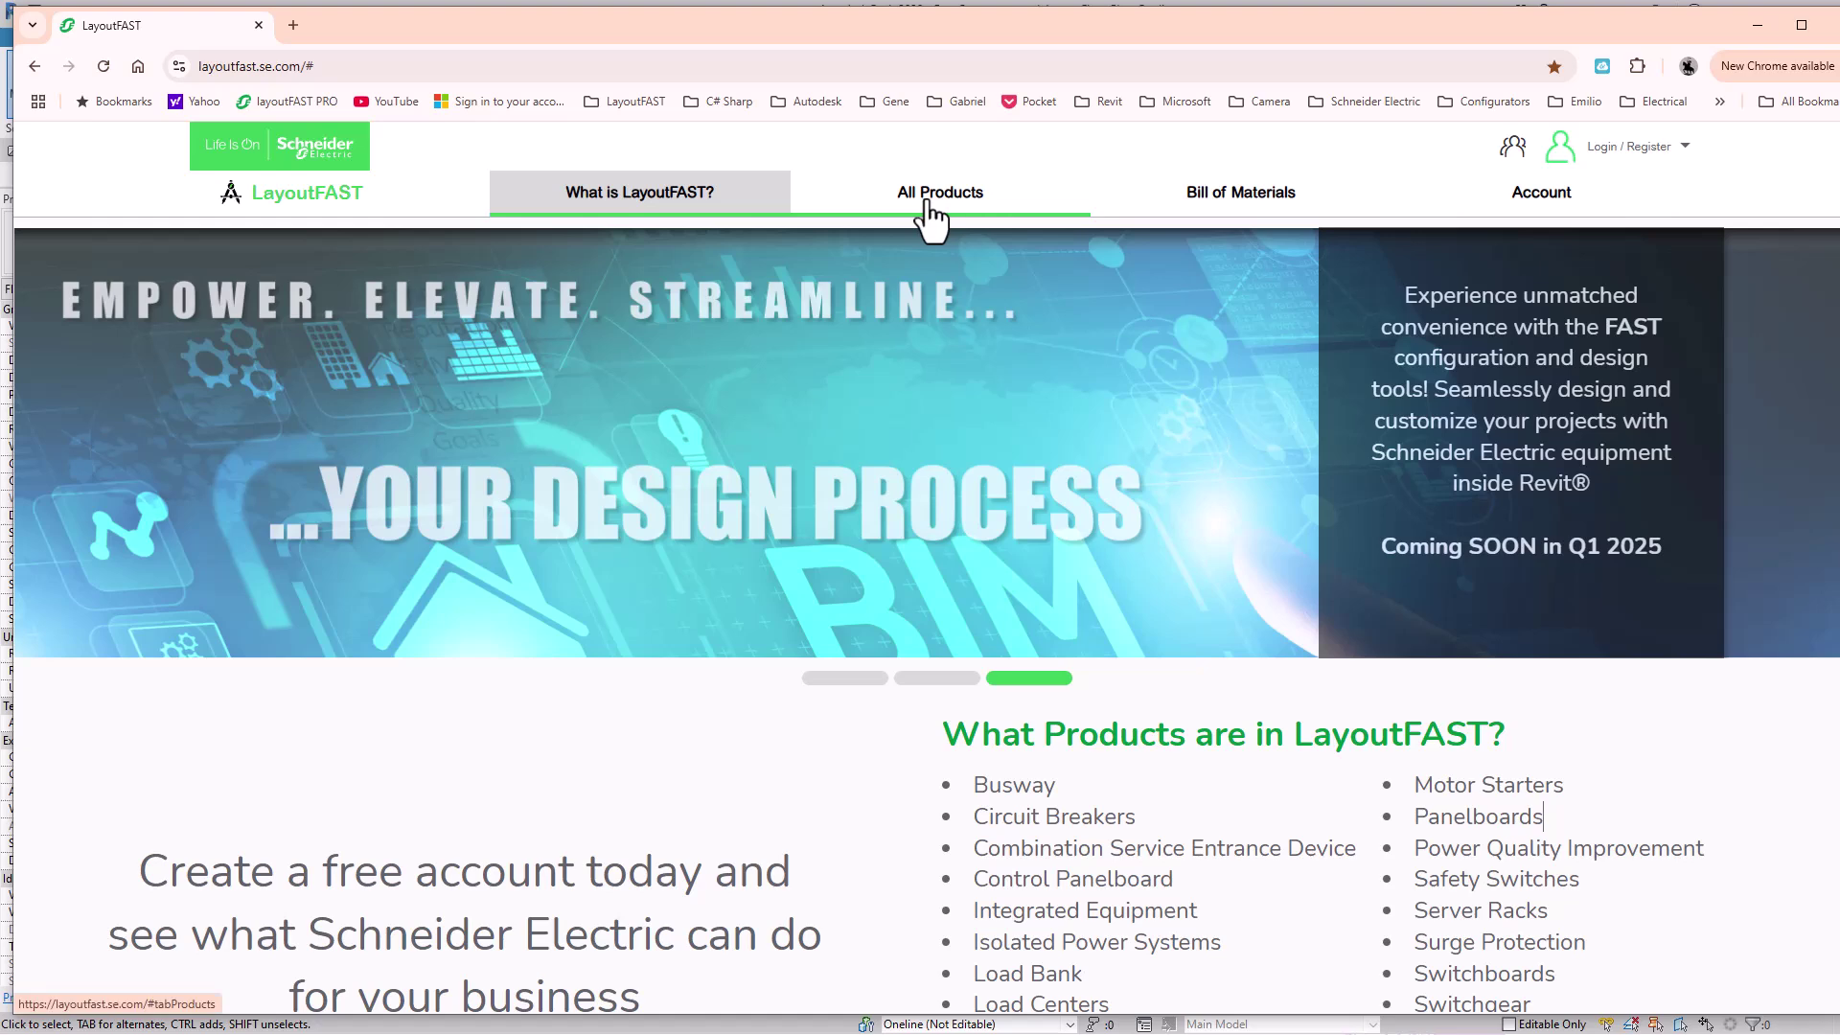
{"action": "scroll", "coordinate": [1019, 687], "scroll_direction": "down", "scroll_amount": 8}
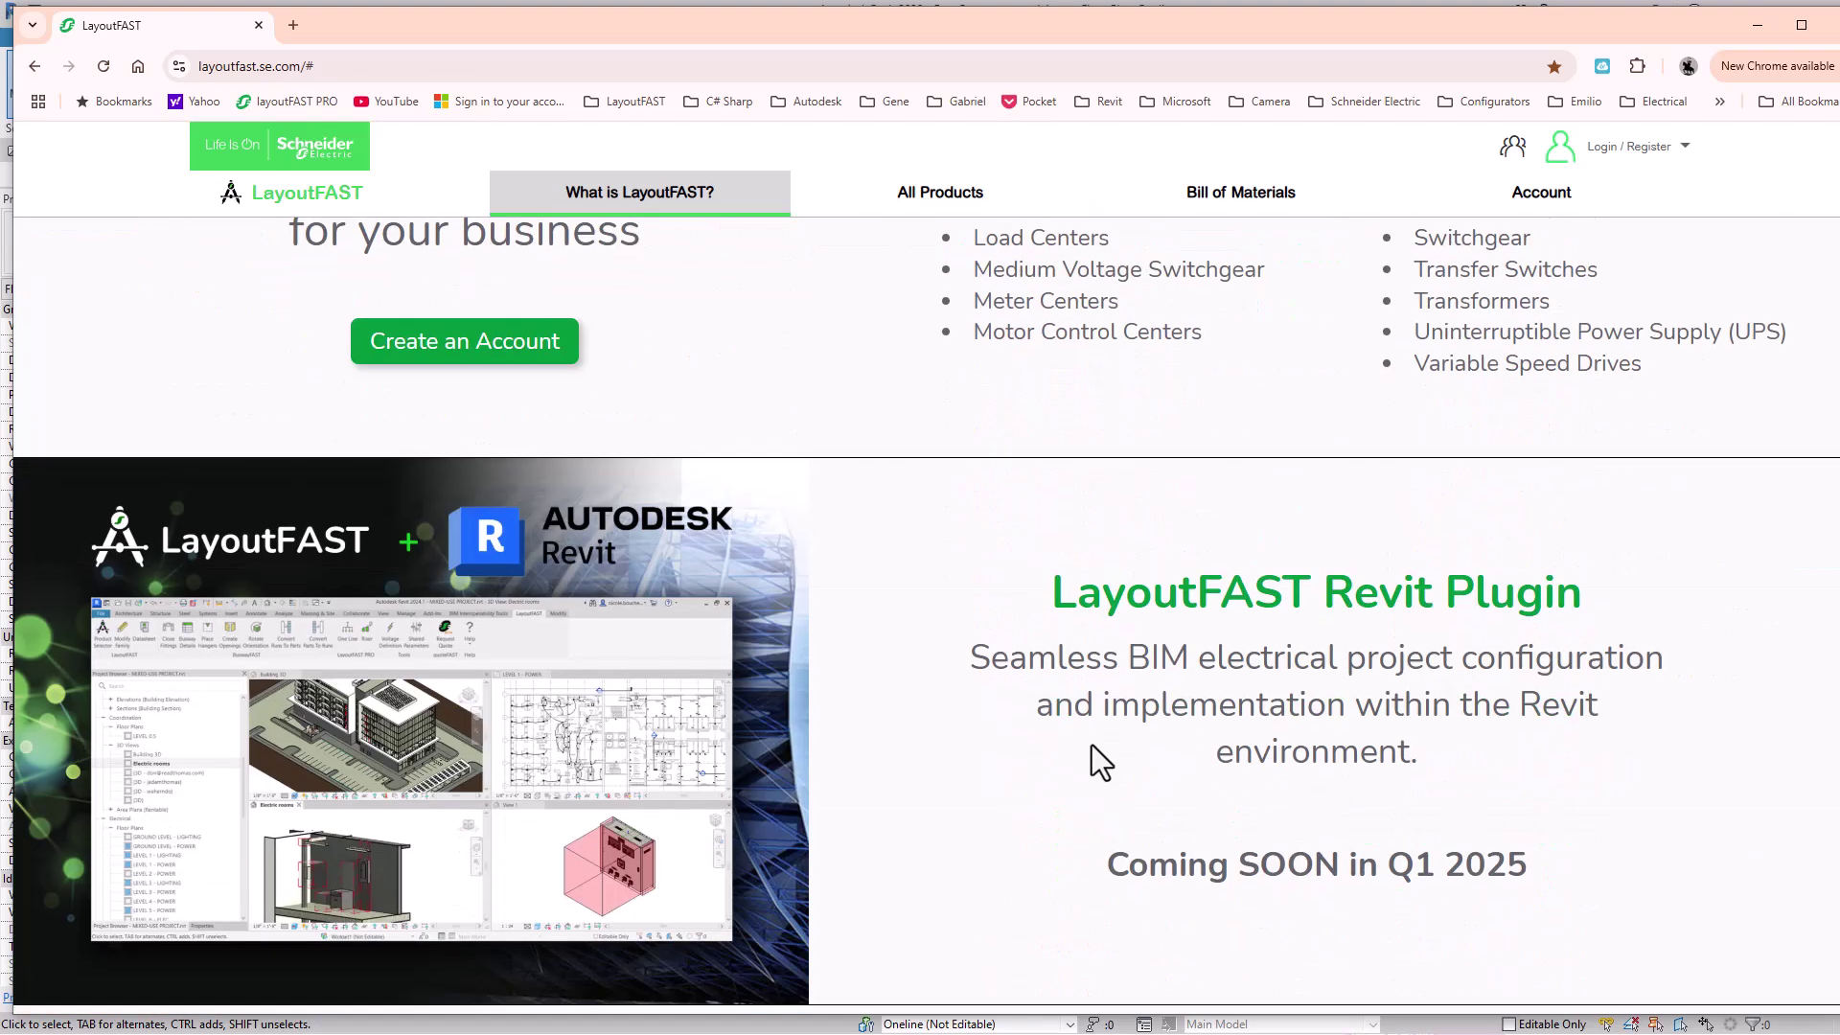
{"action": "scroll", "coordinate": [1091, 745], "scroll_direction": "down", "scroll_amount": 6}
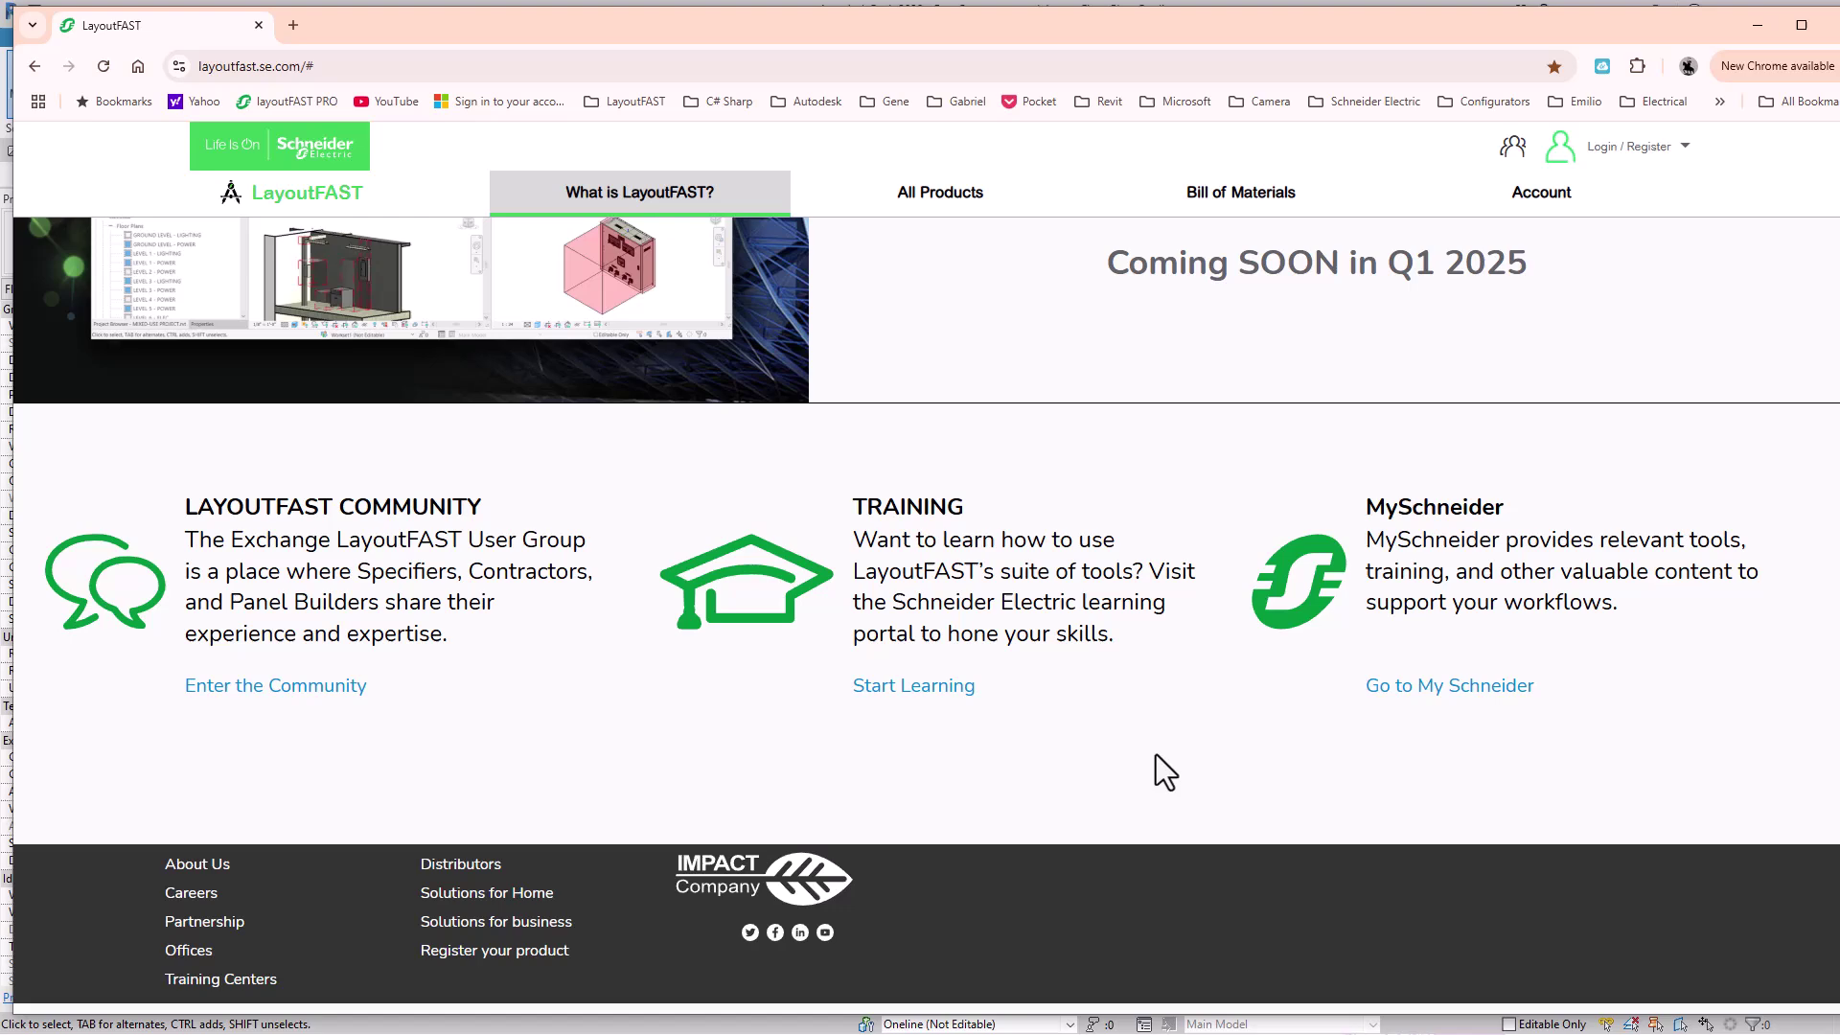
{"action": "scroll", "coordinate": [1156, 755], "scroll_direction": "up", "scroll_amount": 6}
{"action": "scroll", "coordinate": [1088, 699], "scroll_direction": "down", "scroll_amount": 2}
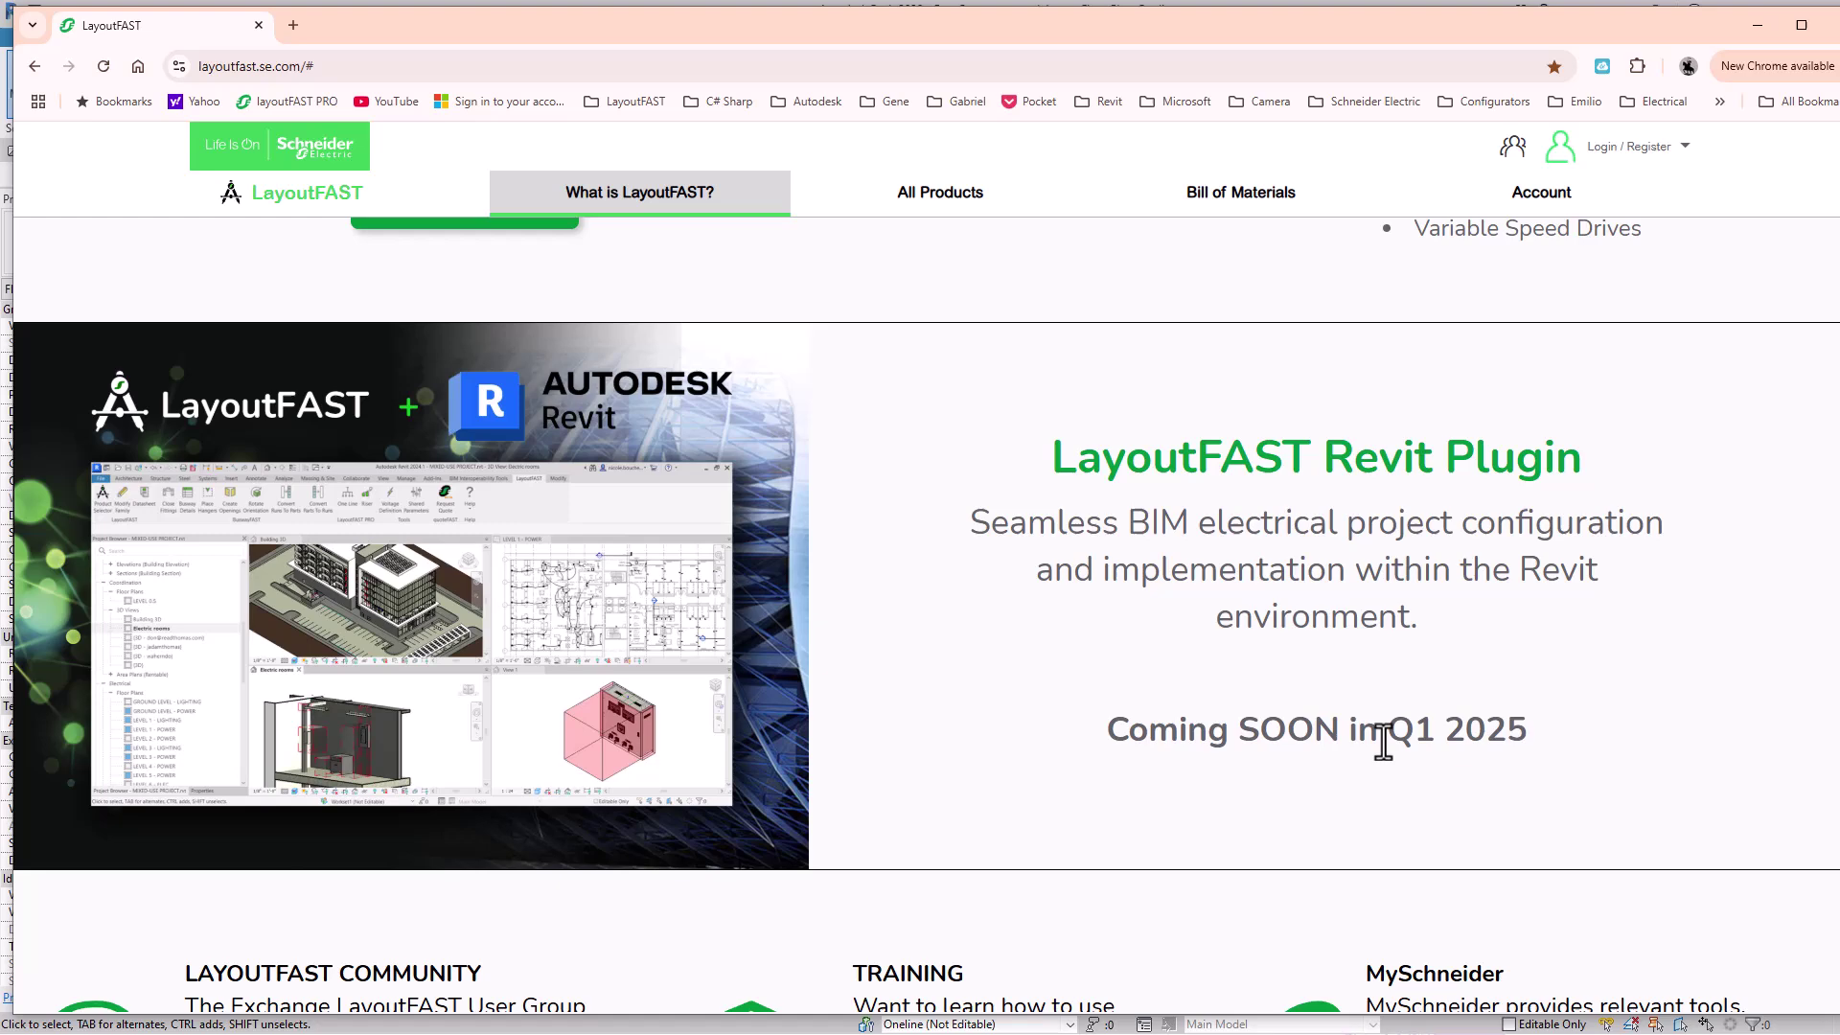
{"action": "scroll", "coordinate": [1285, 745], "scroll_direction": "up", "scroll_amount": 9}
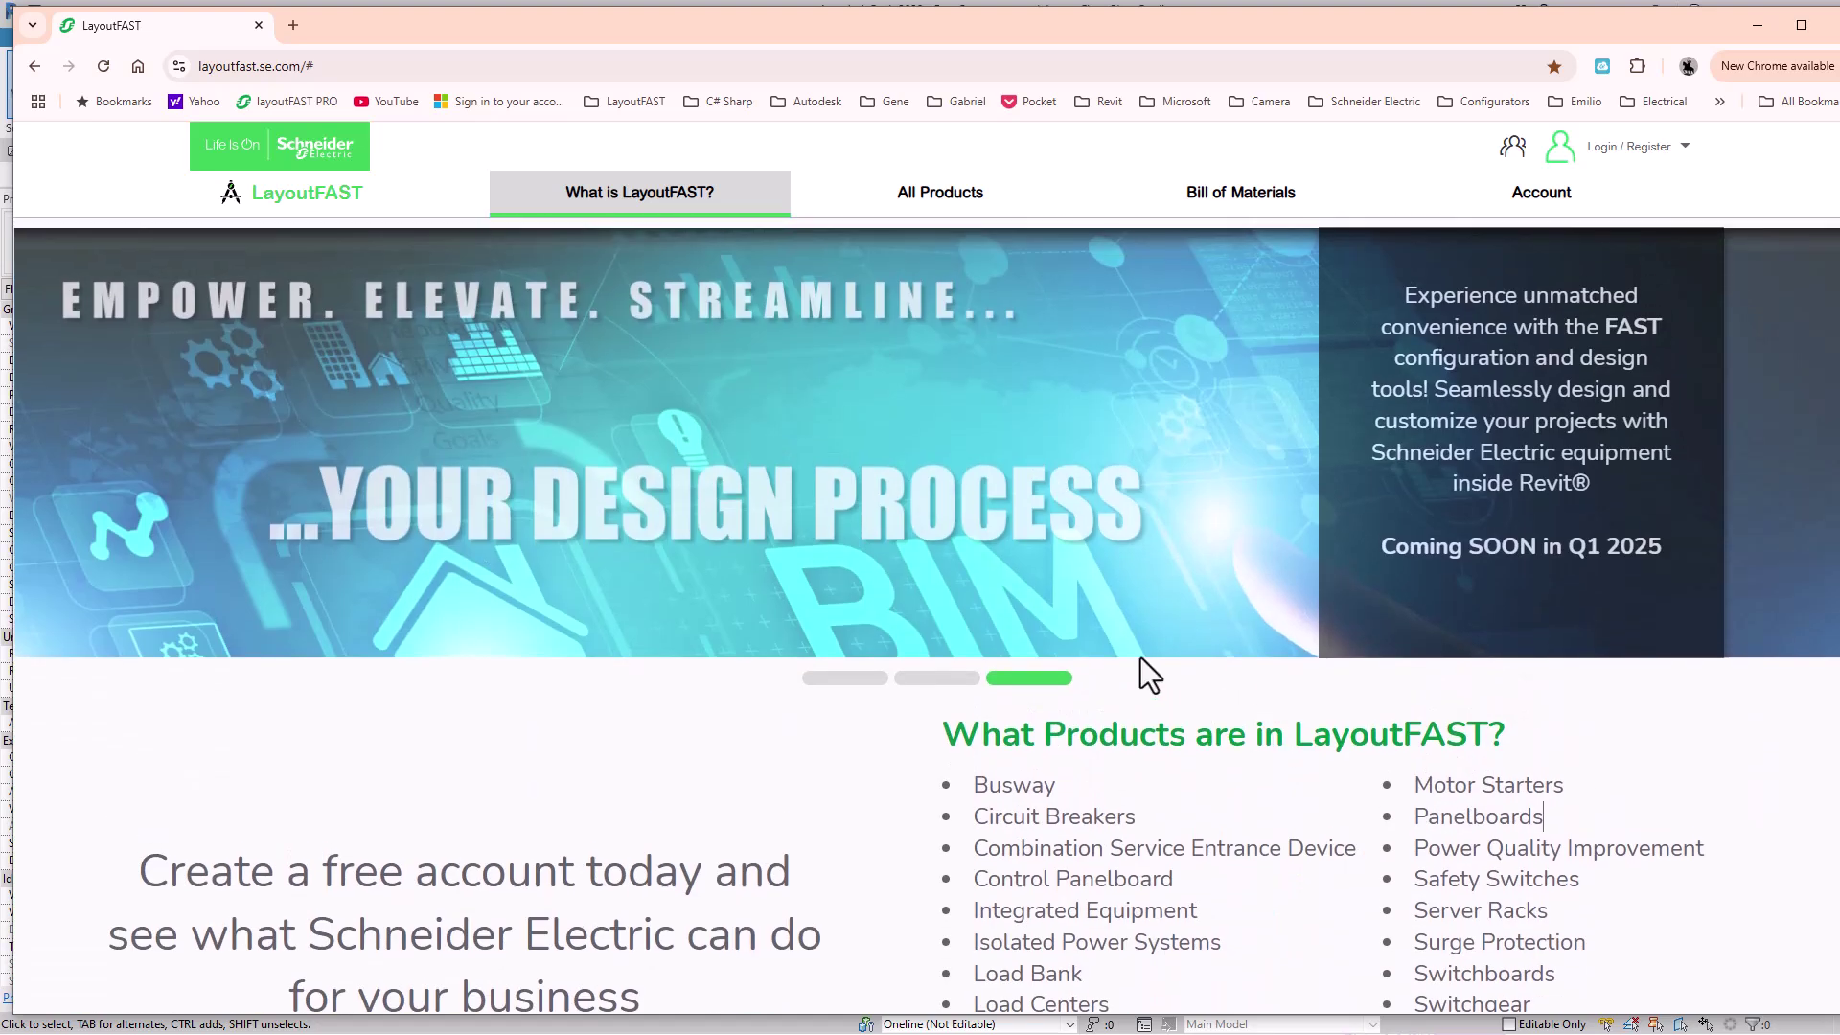
{"action": "scroll", "coordinate": [1149, 686], "scroll_direction": "down", "scroll_amount": 9}
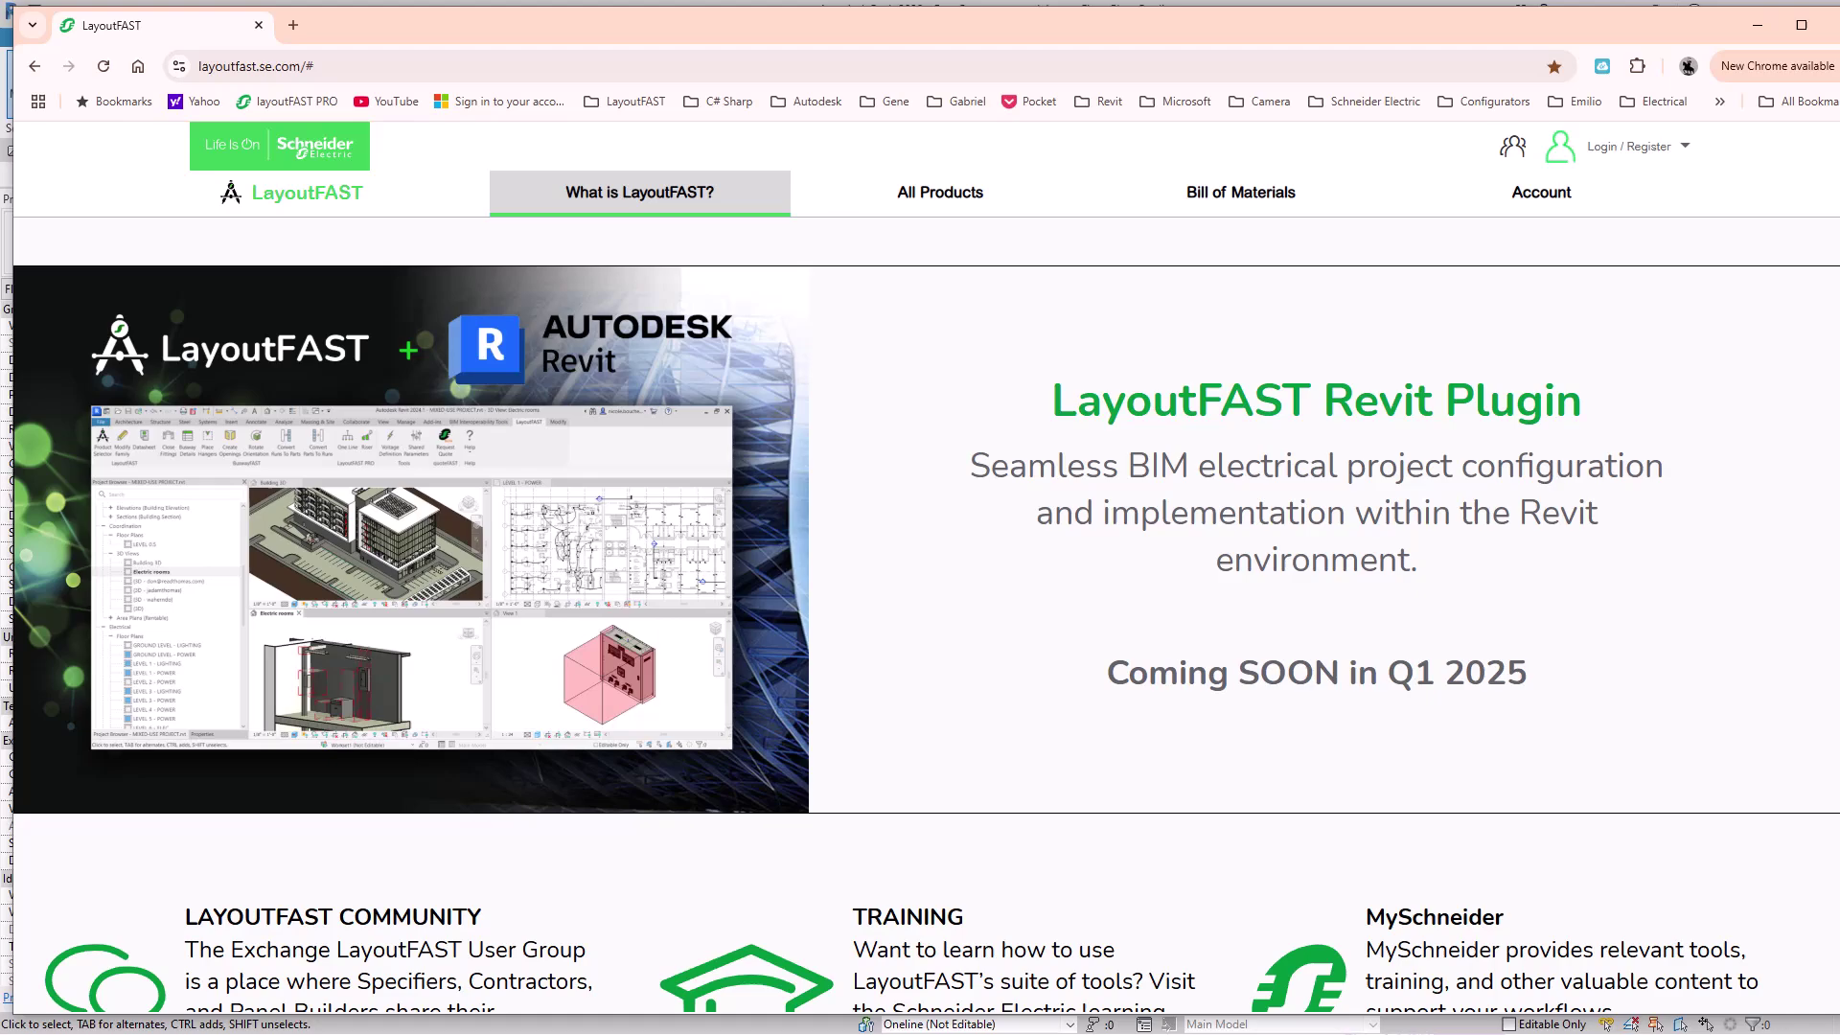
{"action": "left_click", "coordinate": [1757, 26]}
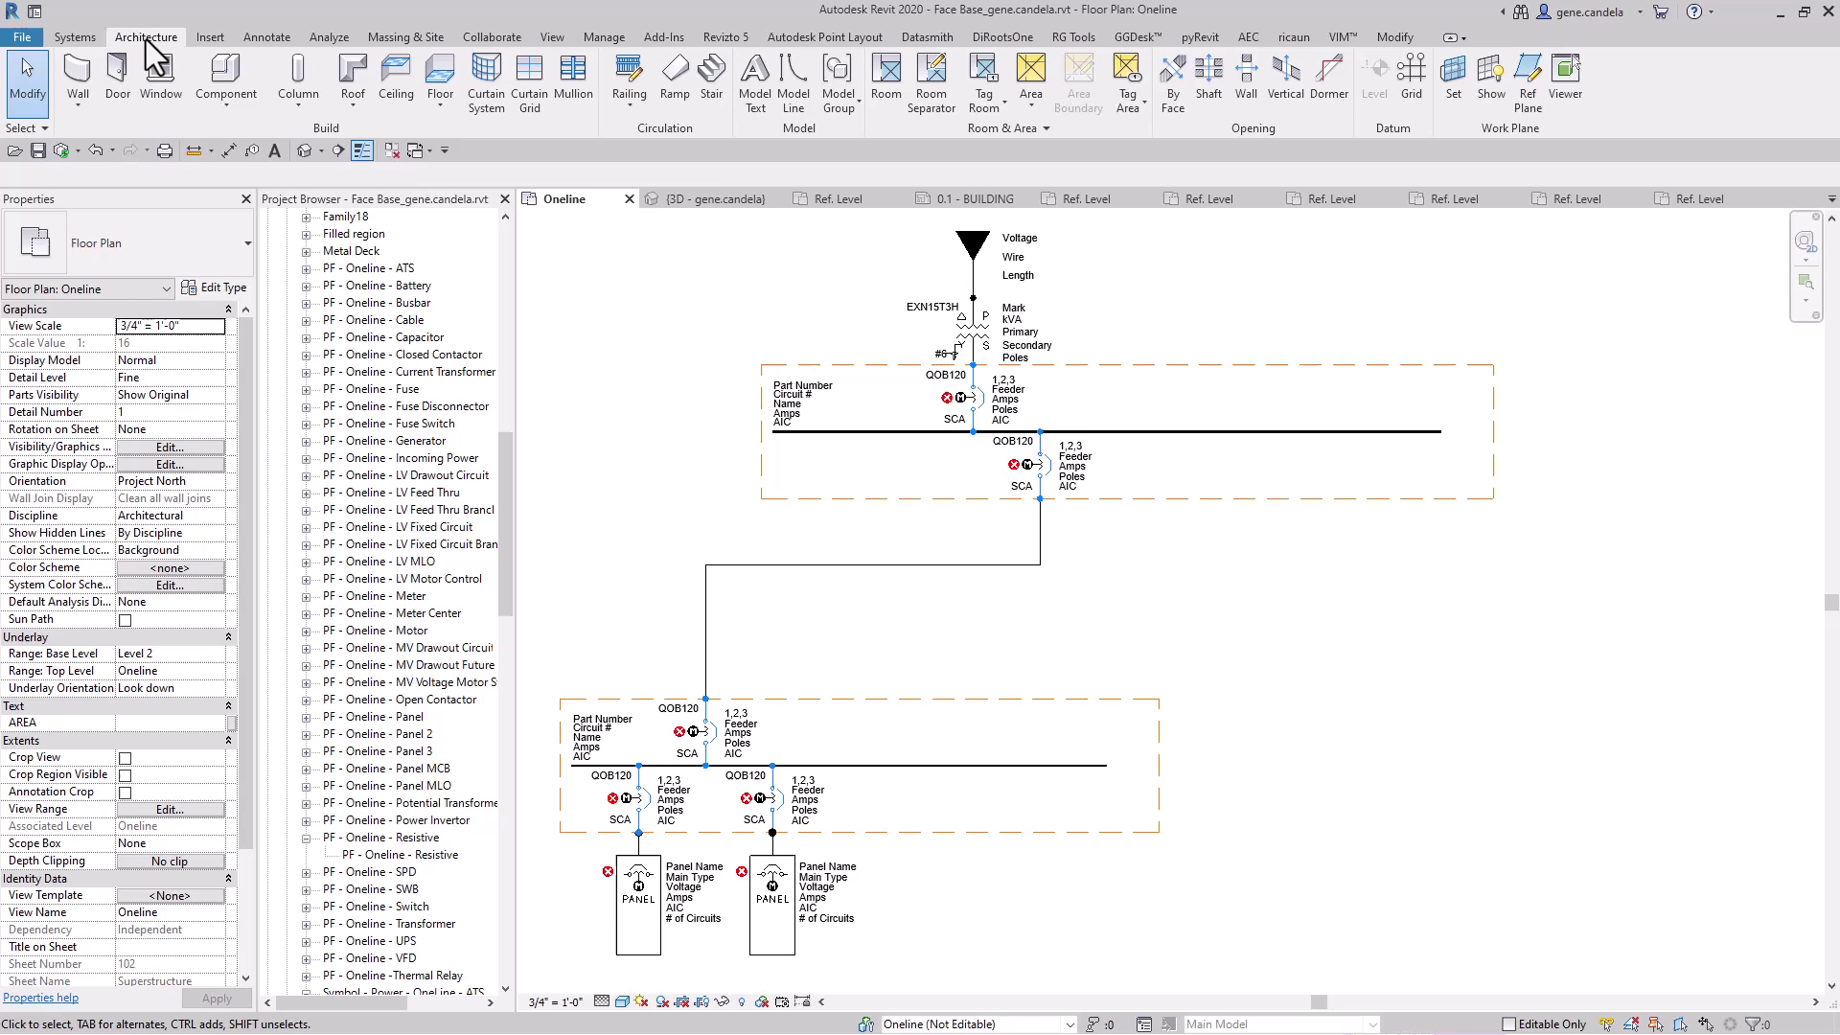
Step: Show the work-plane grid over the Oneline diagram and confirm its 1' 6" spacing
{"action": "left_click", "coordinate": [1495, 80]}
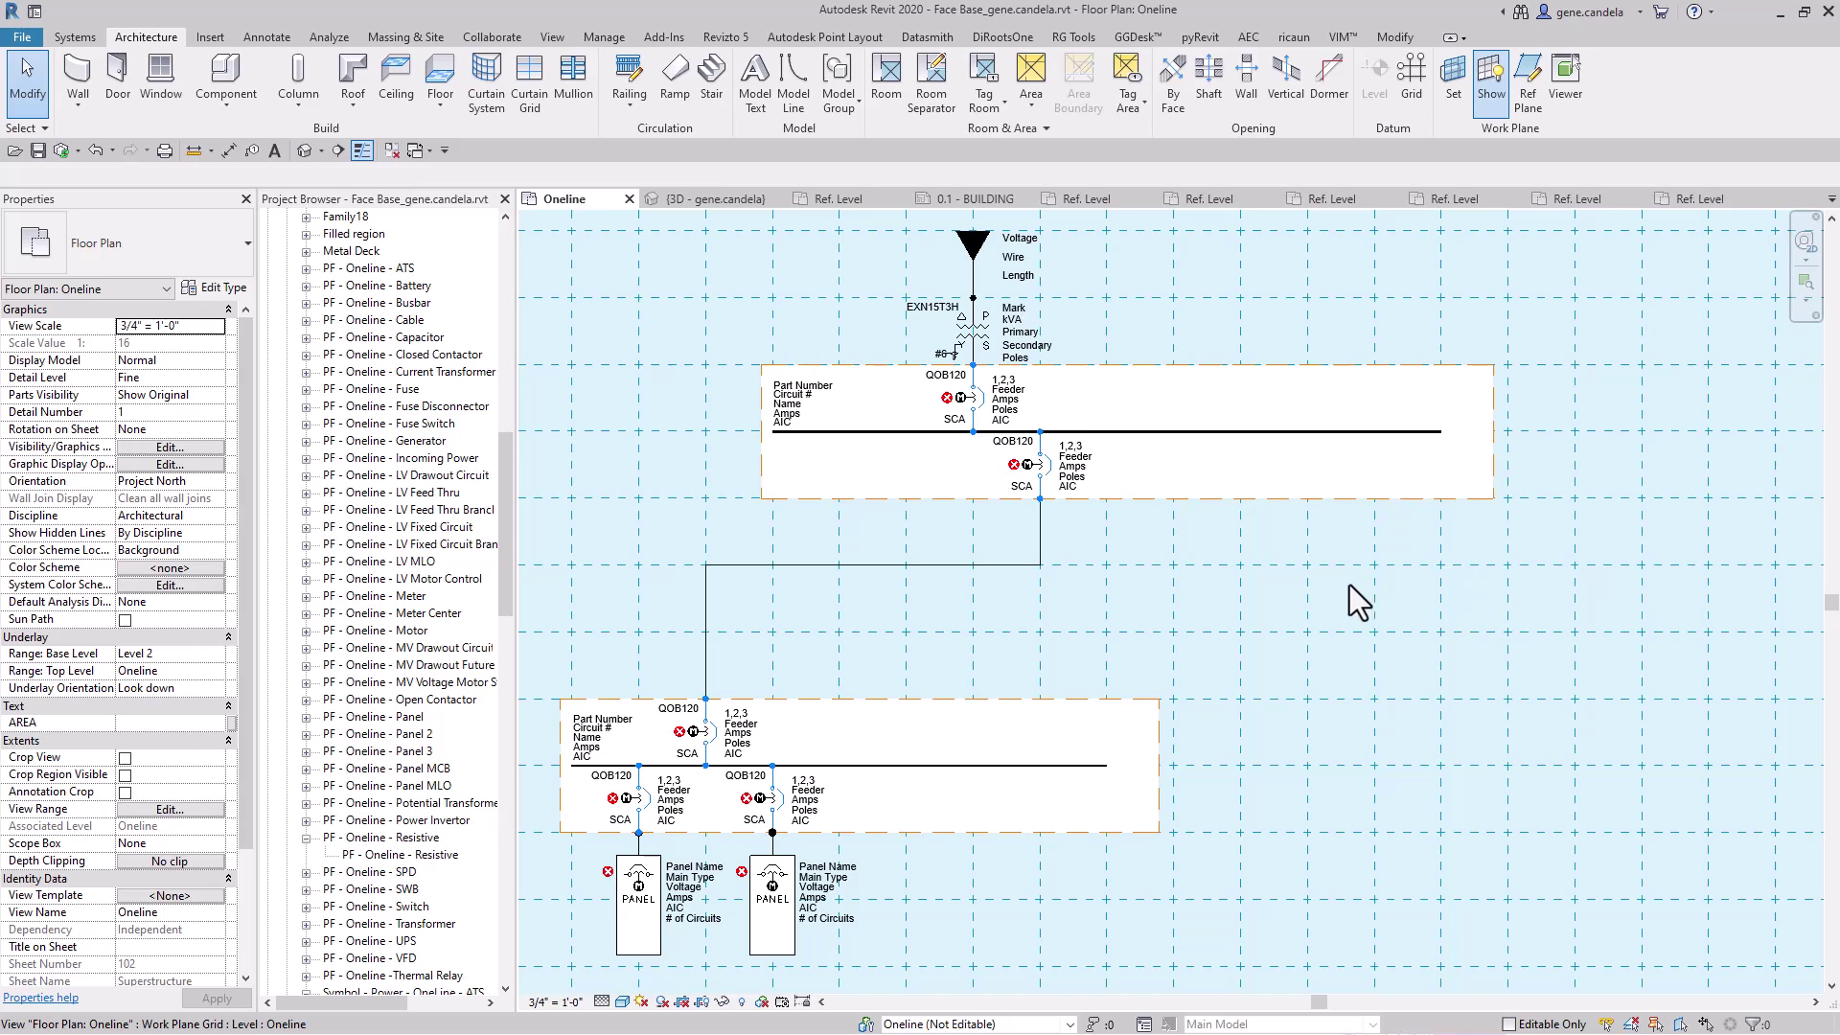
{"action": "scroll", "coordinate": [1351, 585], "scroll_direction": "down", "scroll_amount": 3}
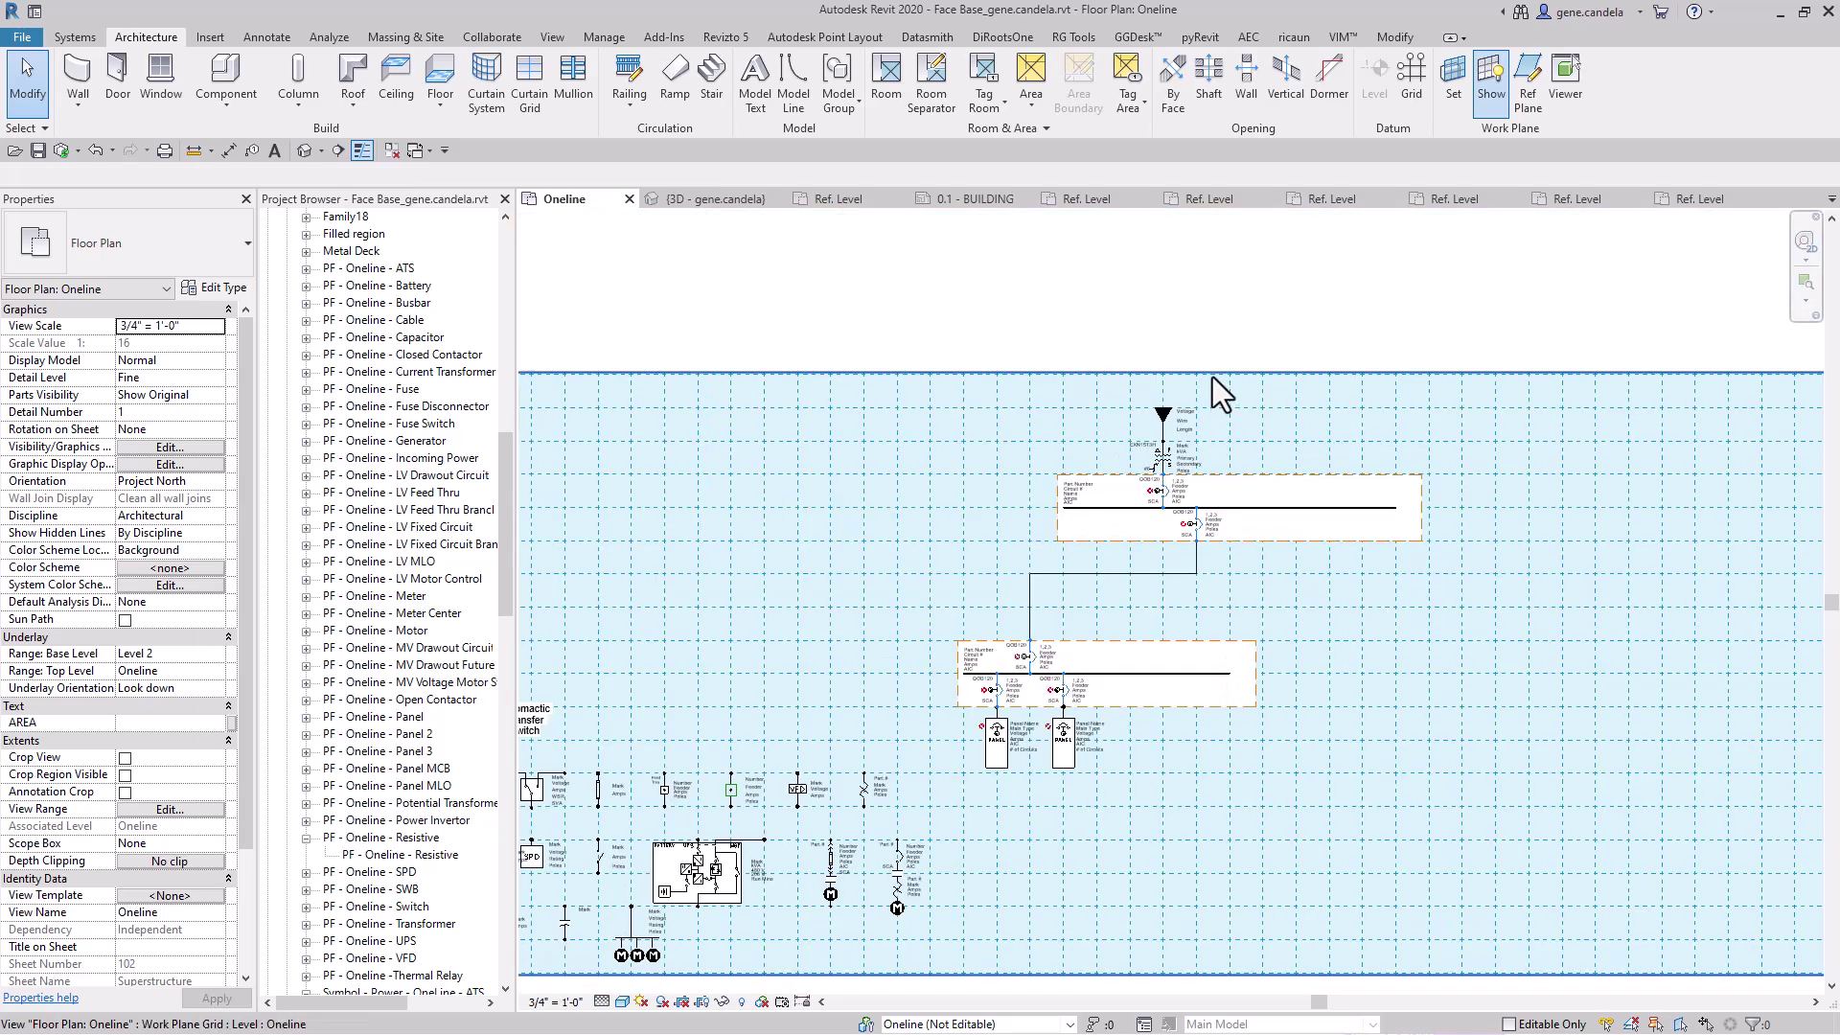
{"action": "left_click", "coordinate": [1211, 373]}
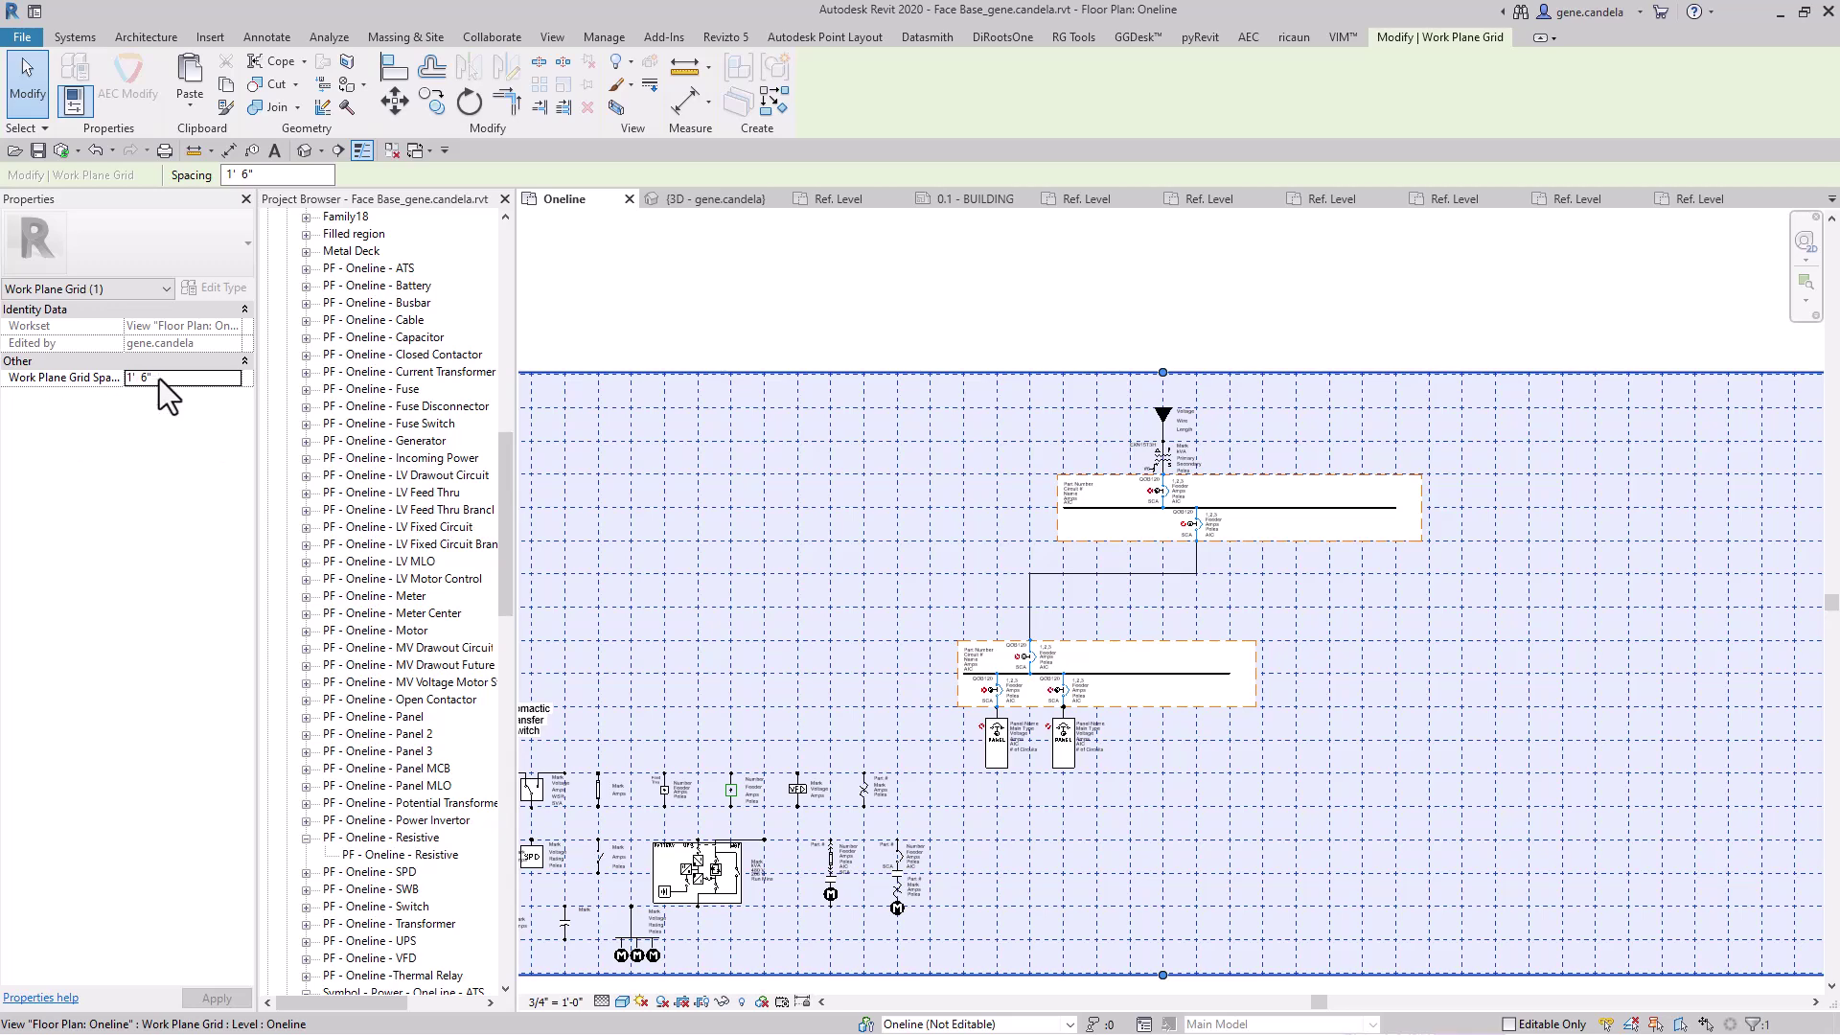
{"action": "left_click", "coordinate": [1204, 318]}
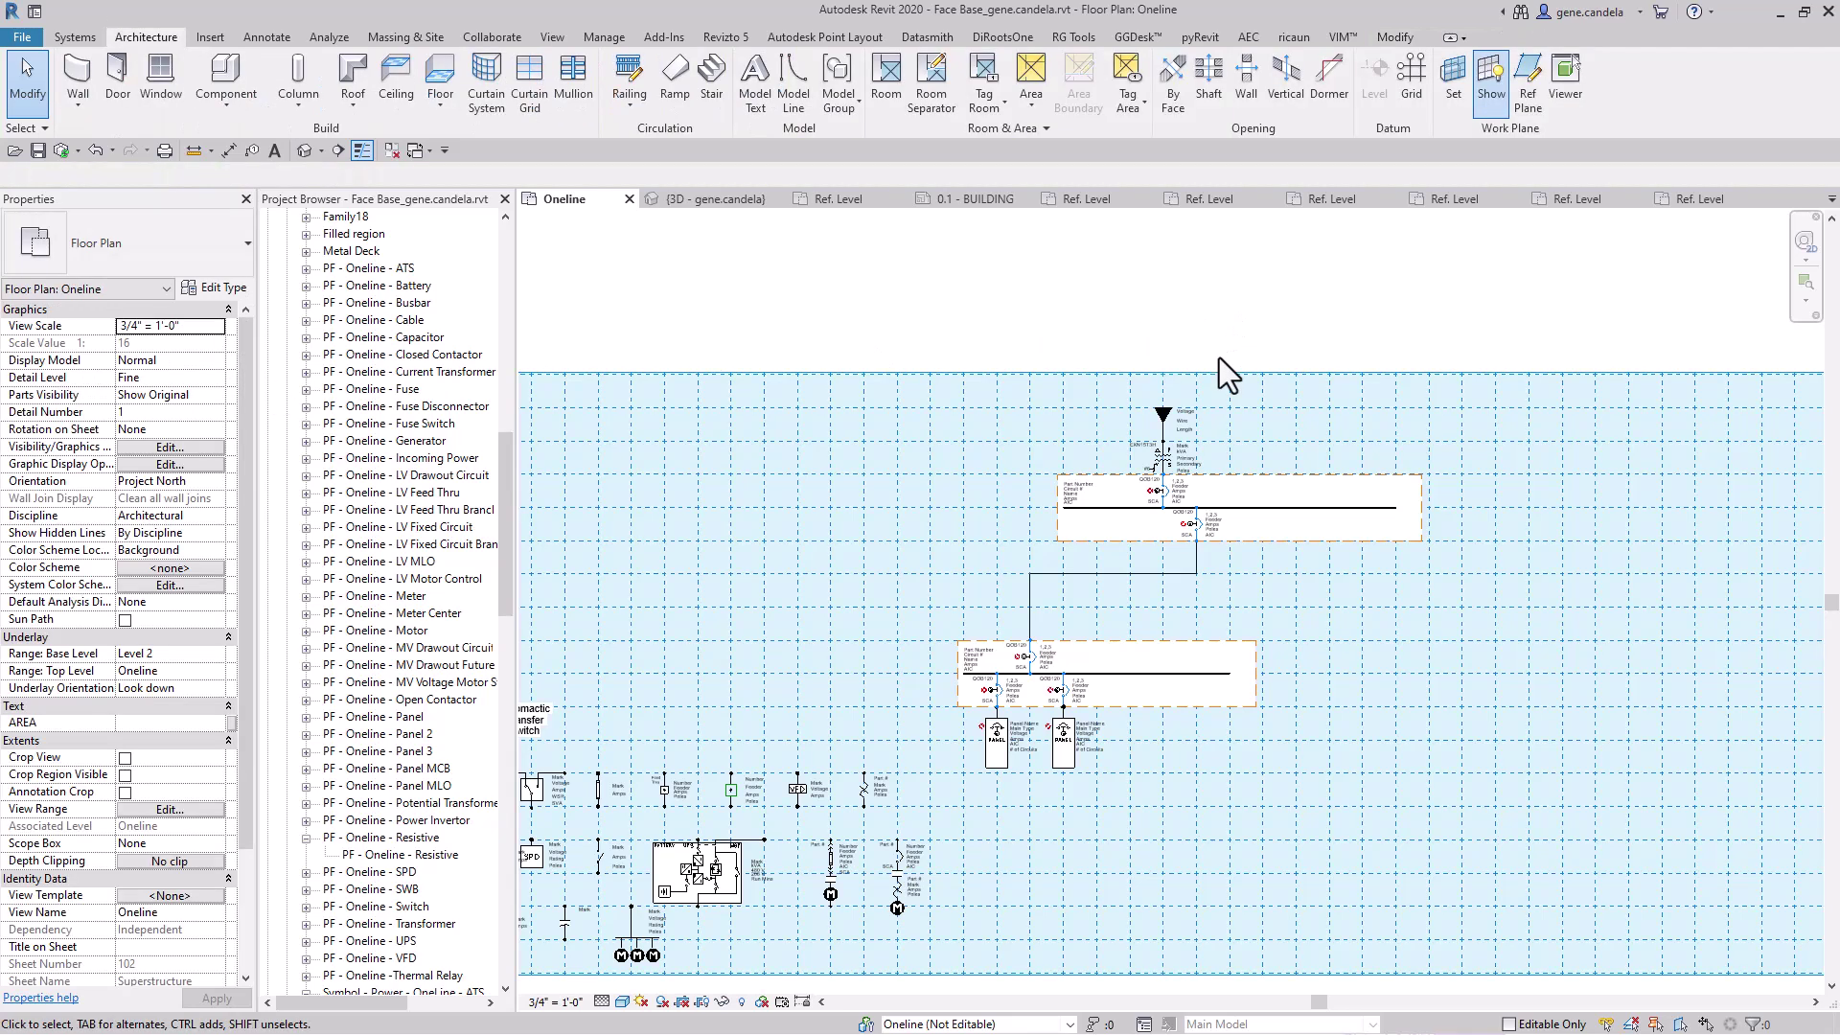
{"action": "scroll", "coordinate": [1258, 548], "scroll_direction": "up", "scroll_amount": 3}
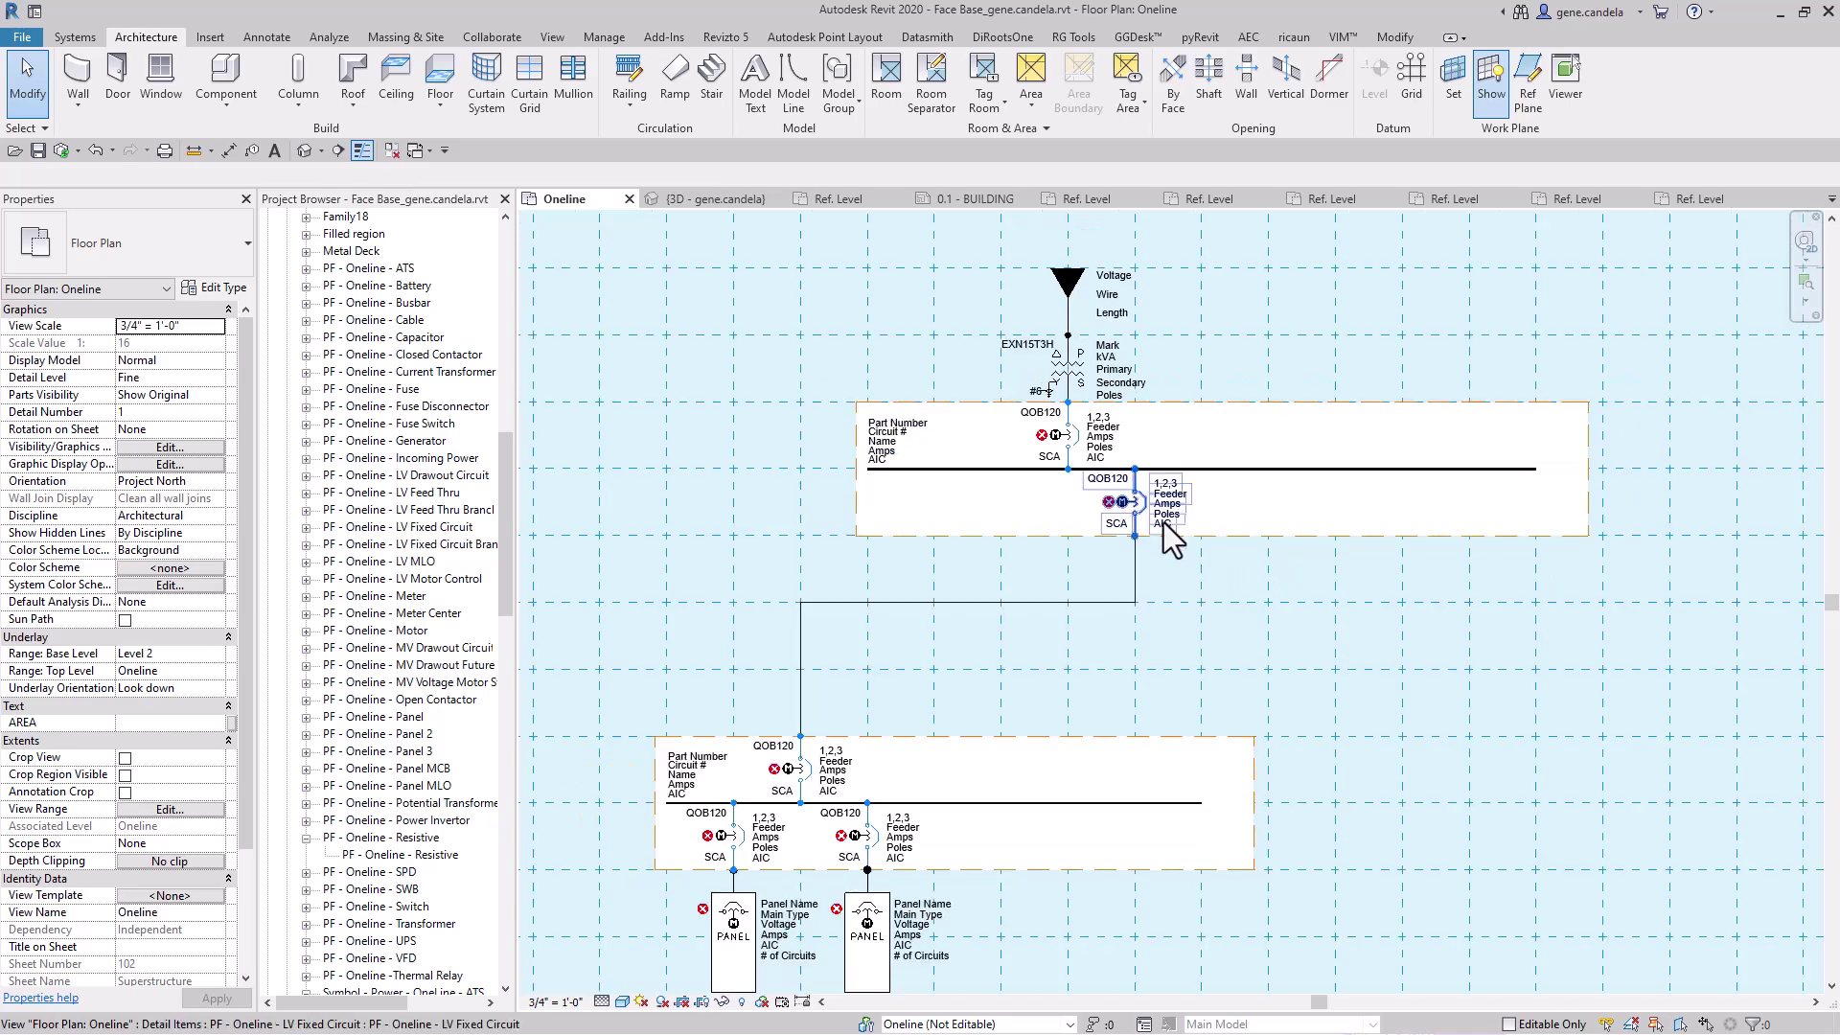
{"action": "scroll", "coordinate": [1164, 521], "scroll_direction": "up", "scroll_amount": 2}
{"action": "middle_click_drag", "start_coordinate": [1217, 529], "coordinate": [1207, 815]}
{"action": "scroll", "coordinate": [1141, 628], "scroll_direction": "up", "scroll_amount": 2}
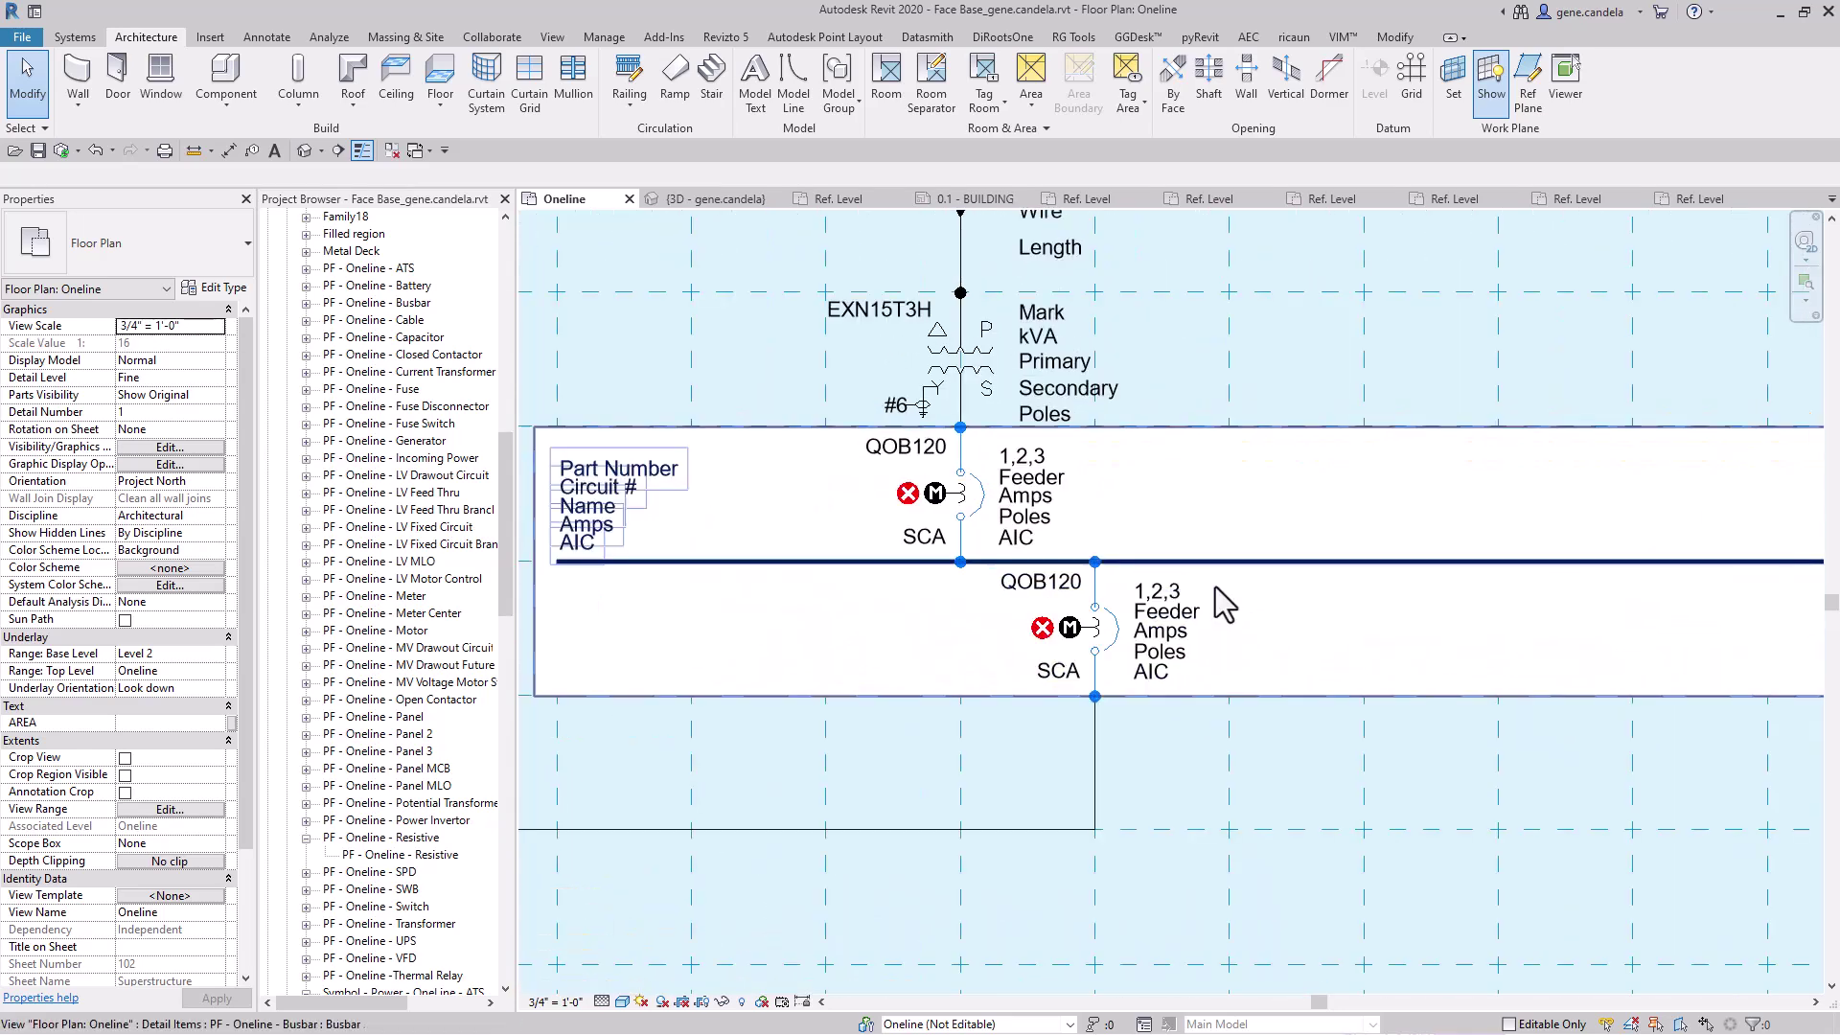
{"action": "scroll", "coordinate": [1140, 628], "scroll_direction": "down", "scroll_amount": 1}
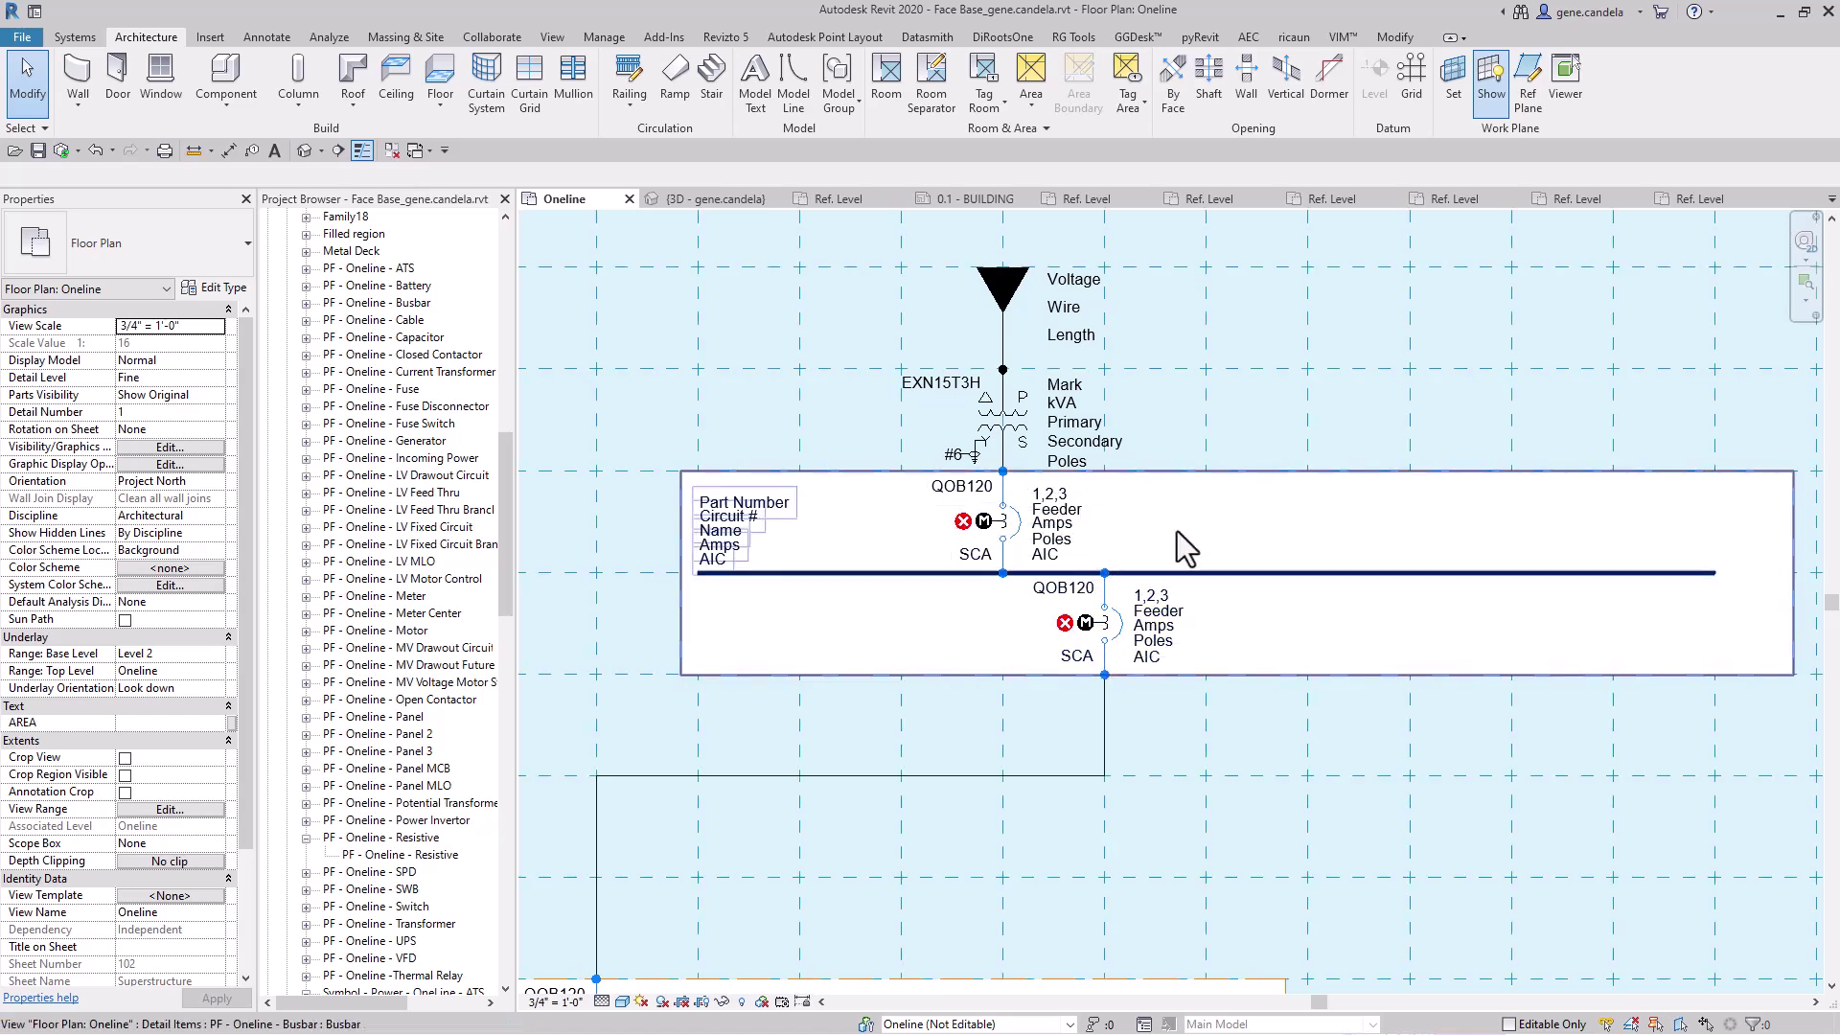
Step: Copy the QOB120 LV Fixed Circuit breaker one grid intersection to the right on the busbar
{"action": "left_click", "coordinate": [1147, 655]}
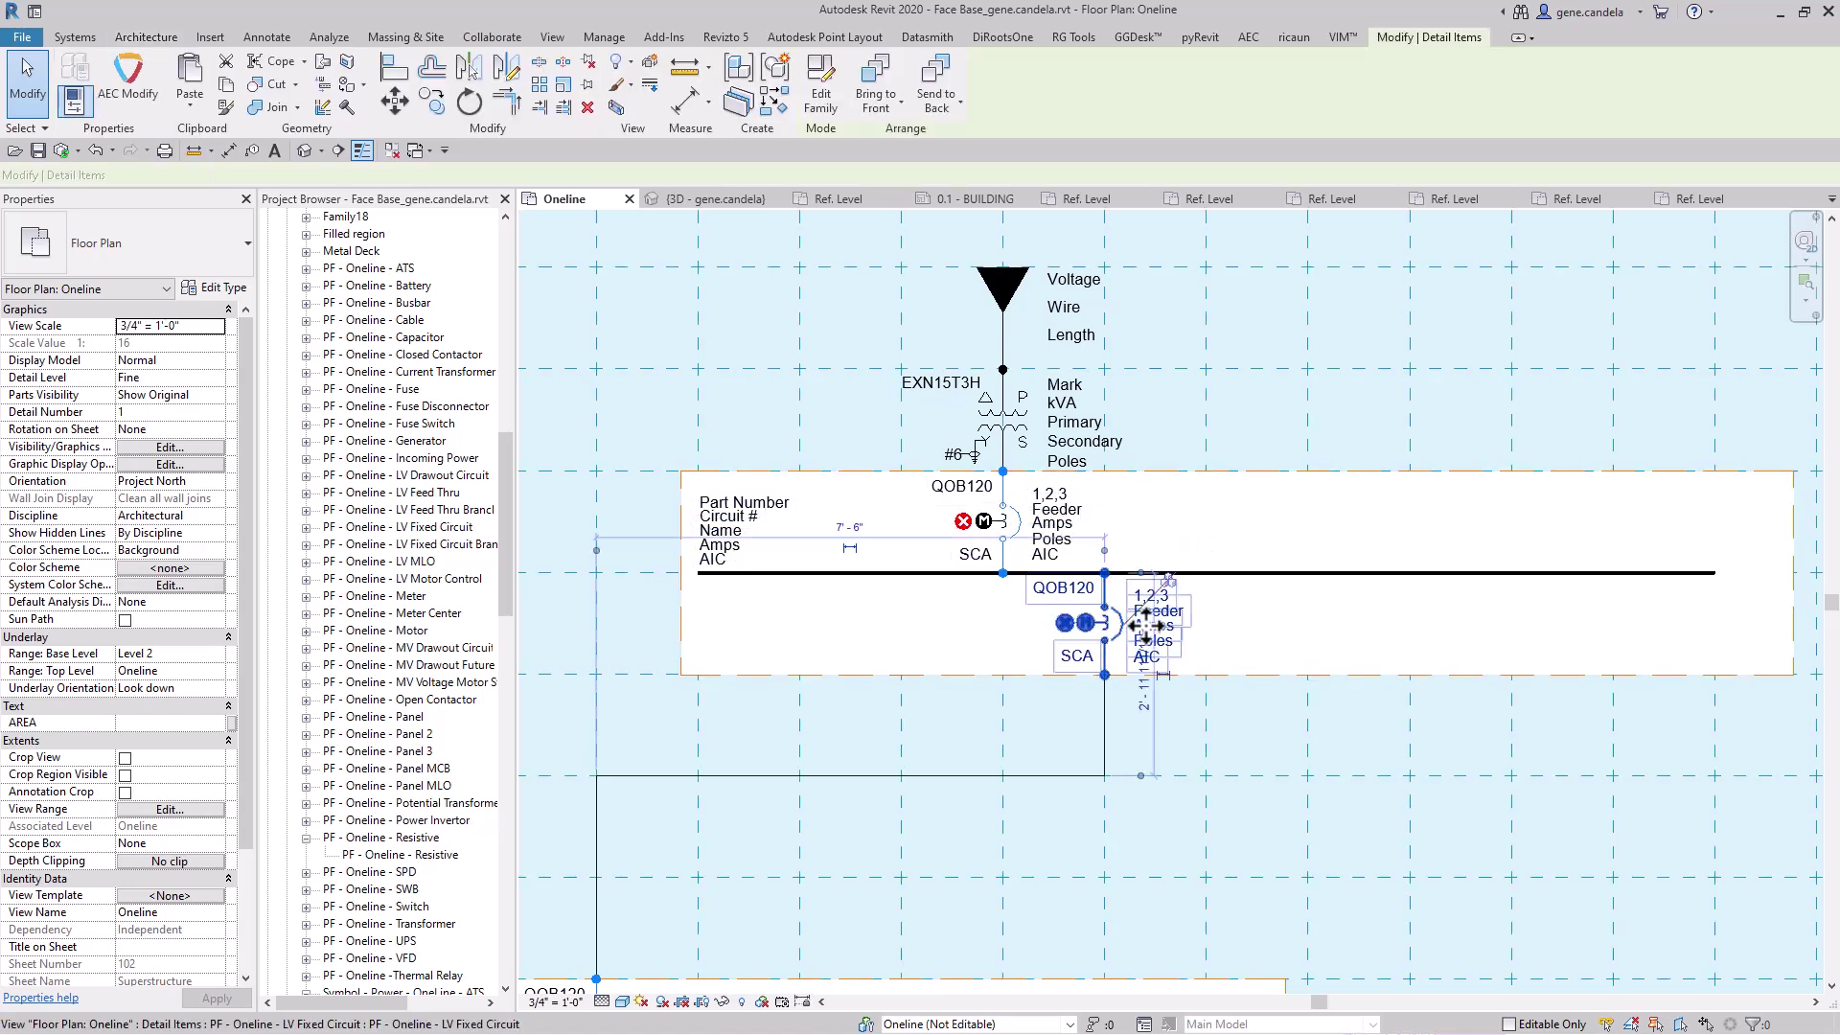
{"action": "left_click", "coordinate": [432, 99]}
{"action": "left_click", "coordinate": [1003, 674]}
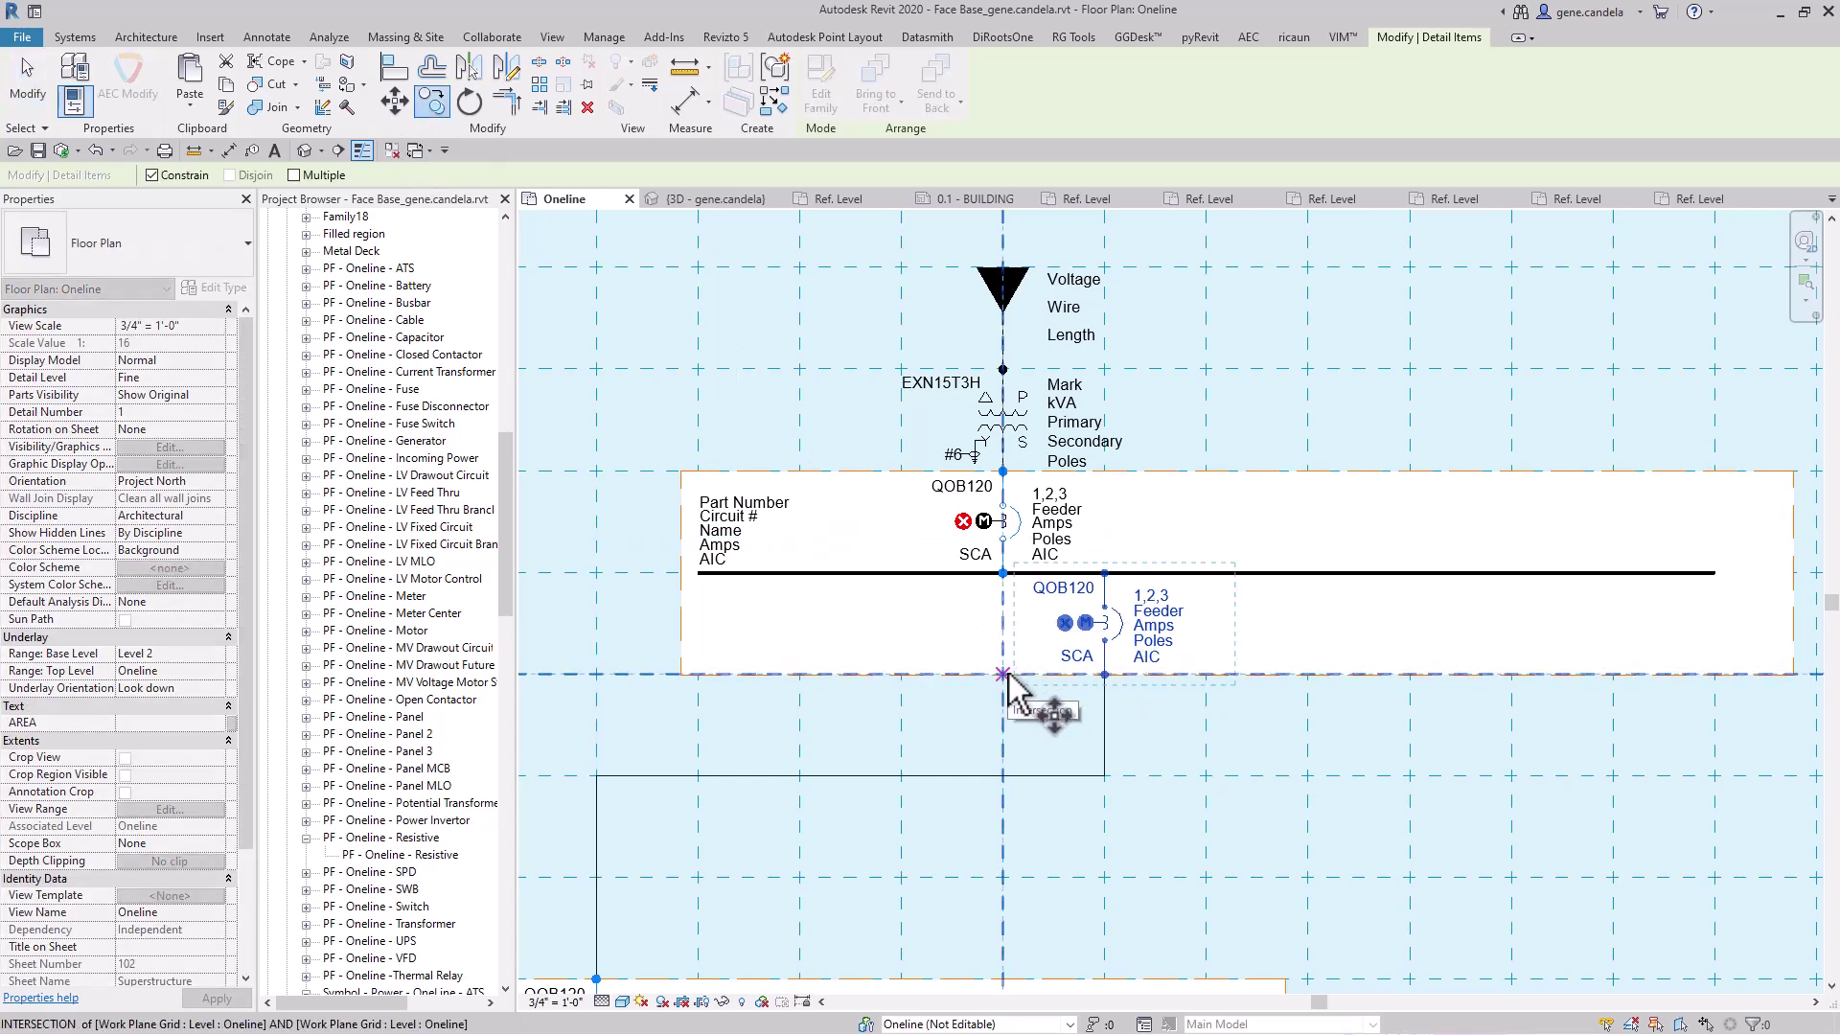
{"action": "left_click", "coordinate": [1207, 674]}
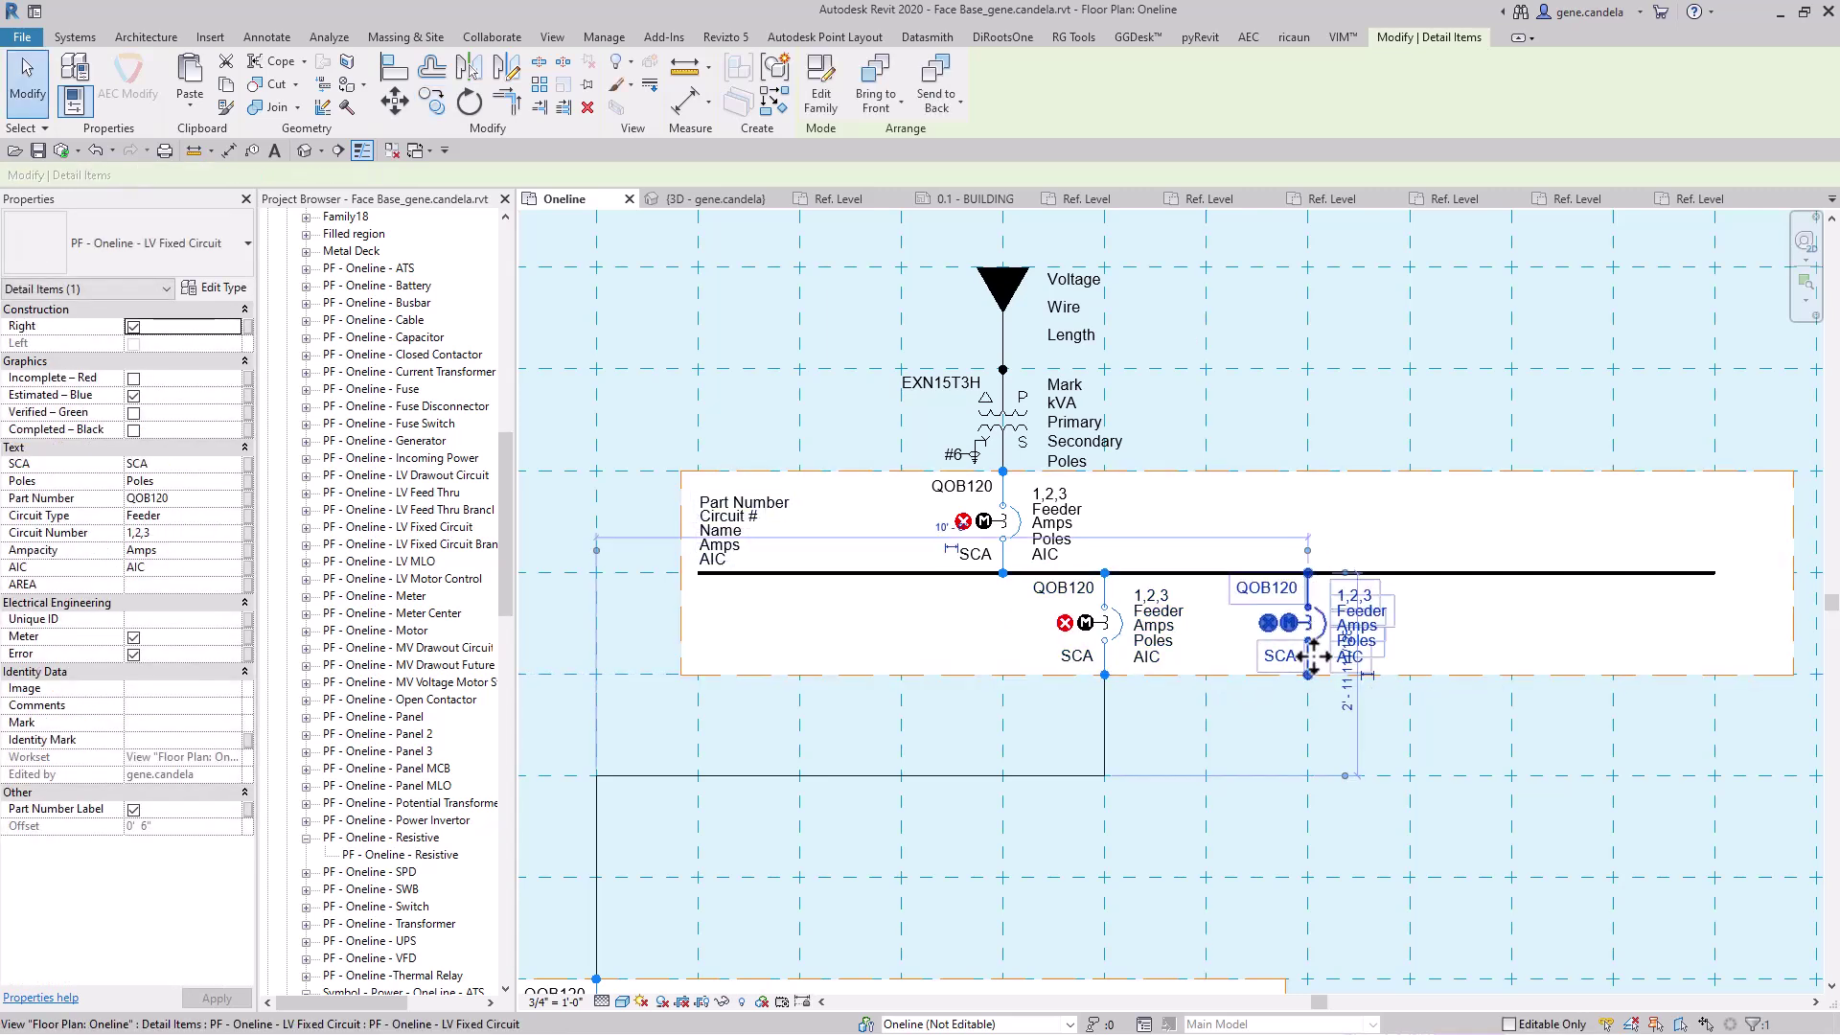
{"action": "scroll", "coordinate": [1311, 709], "scroll_direction": "down", "scroll_amount": 1}
{"action": "middle_click_drag", "start_coordinate": [1319, 714], "coordinate": [1311, 661]}
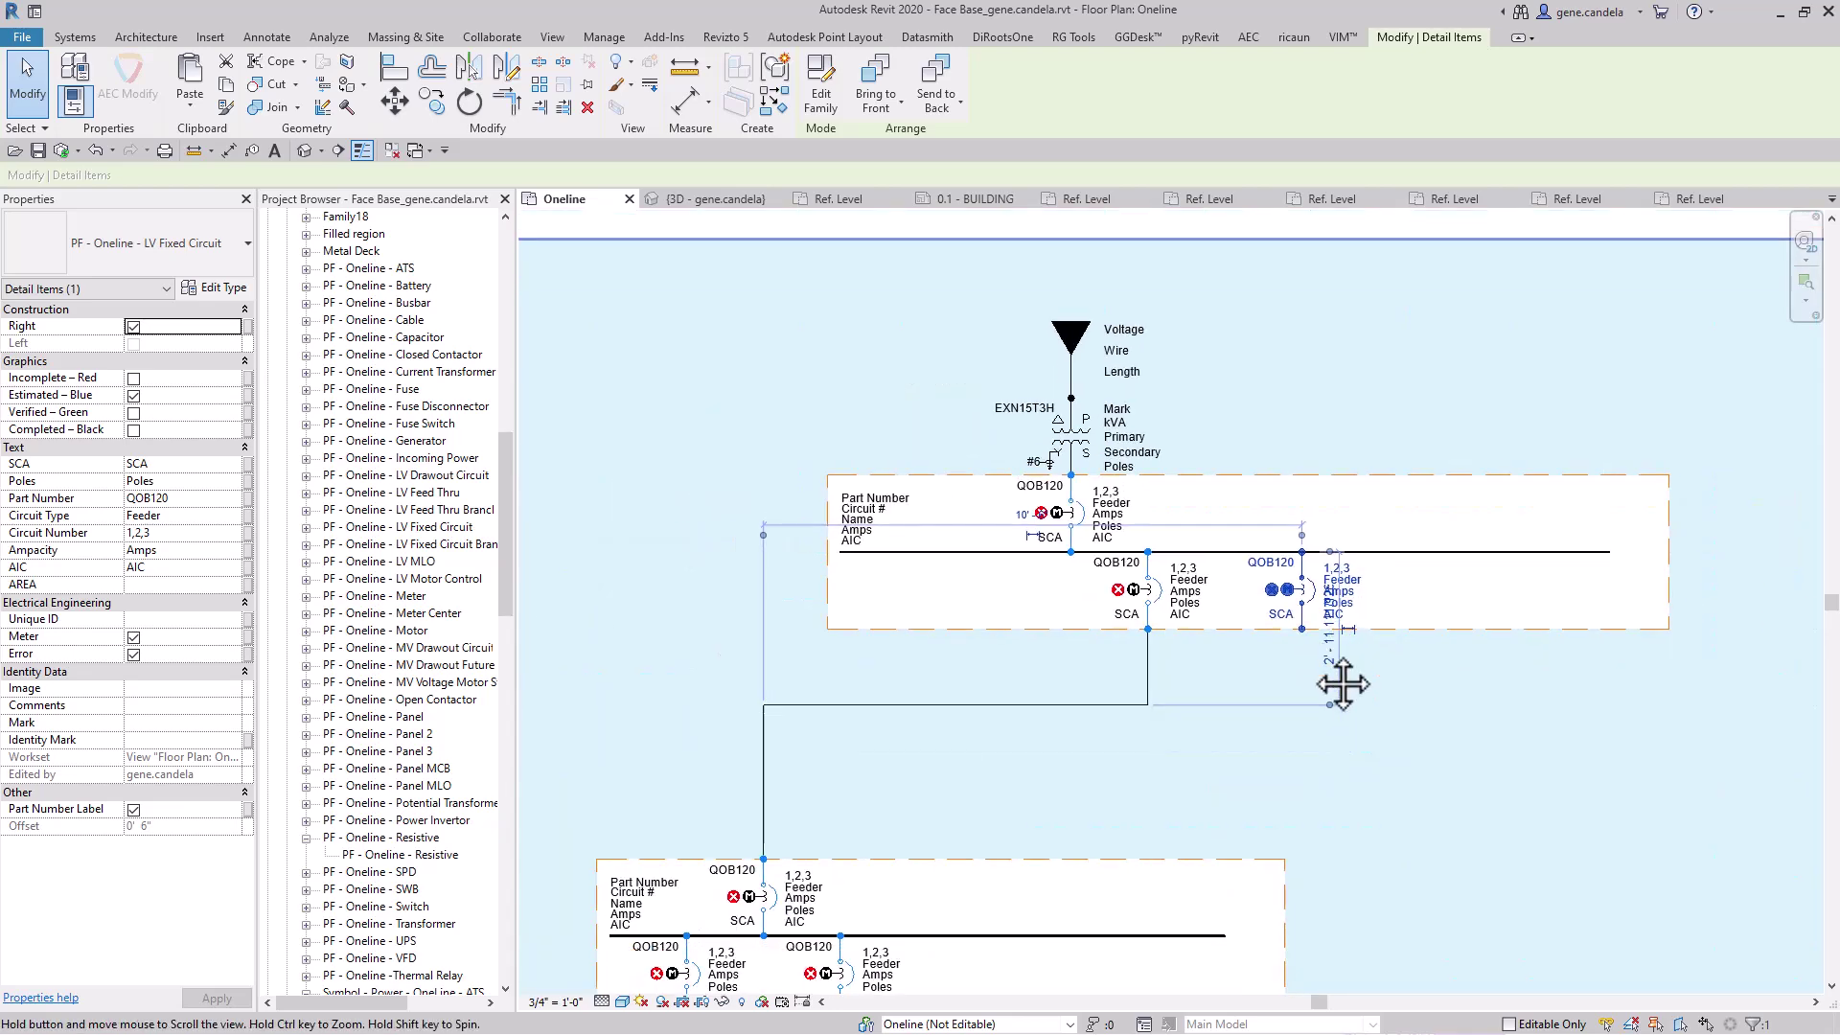
{"action": "scroll", "coordinate": [1319, 683], "scroll_direction": "down", "scroll_amount": 3}
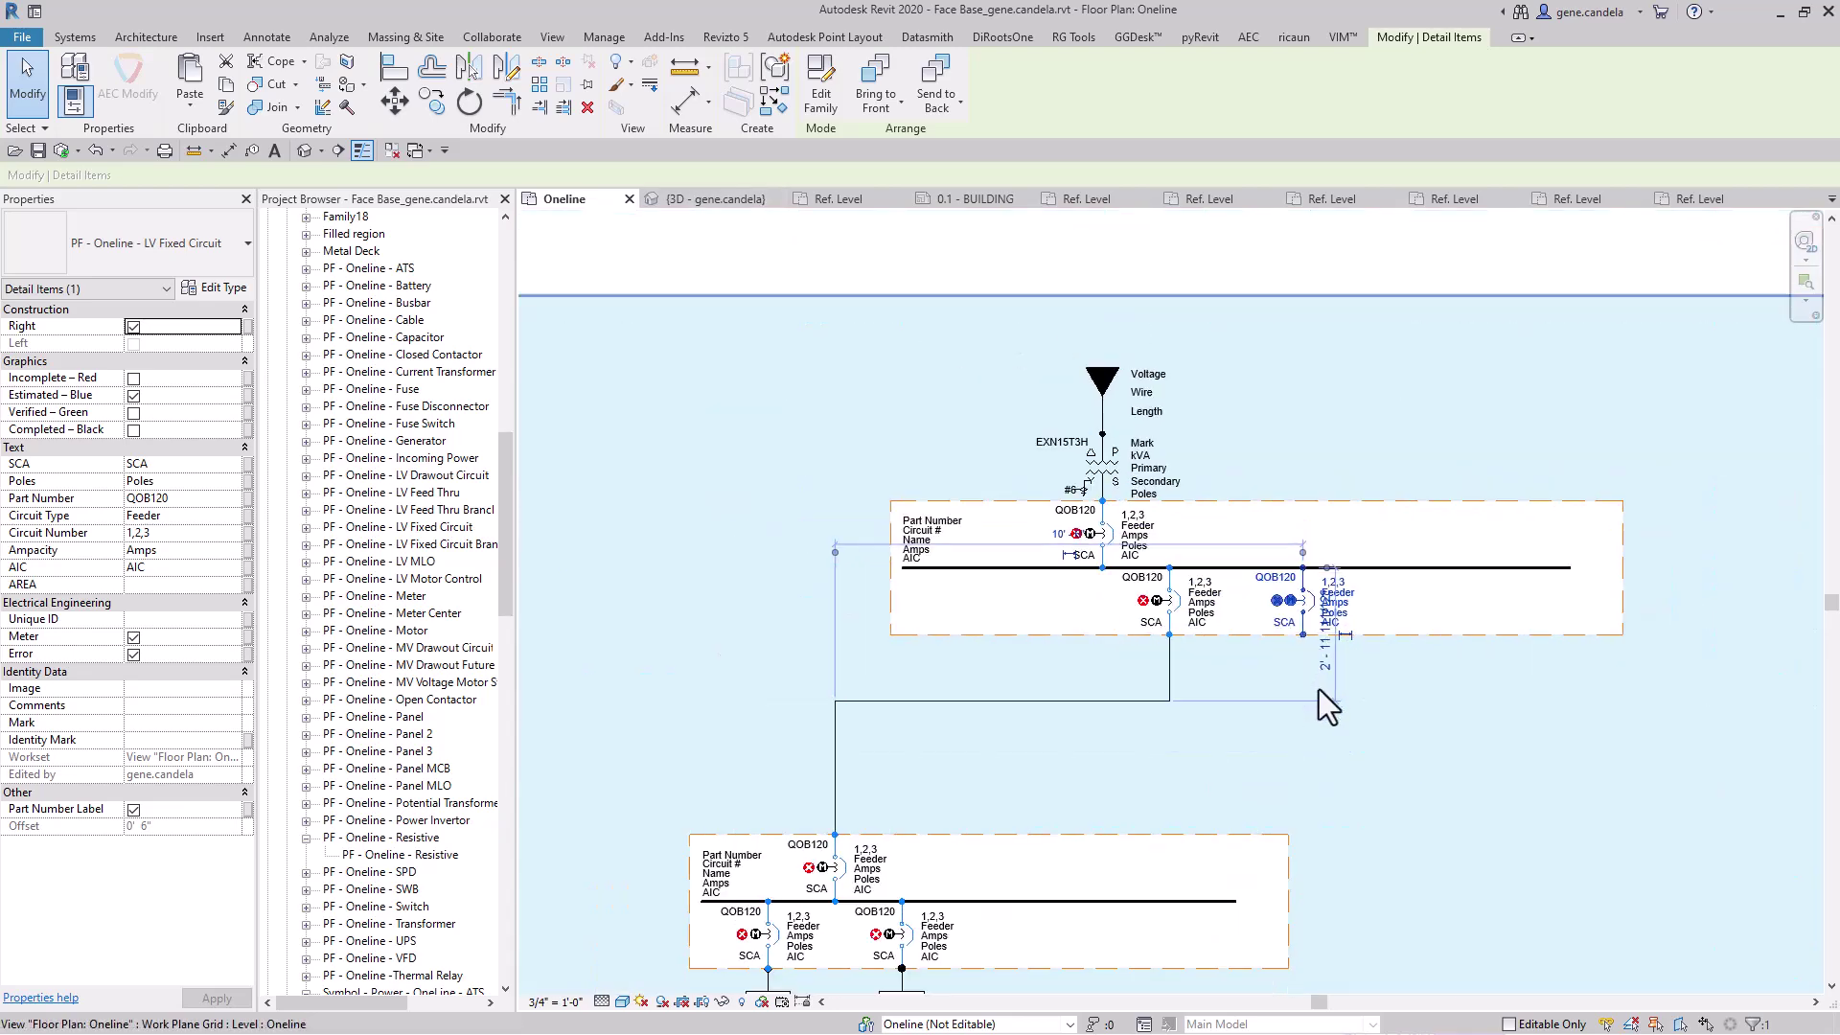
{"action": "middle_click_drag", "start_coordinate": [1133, 731], "coordinate": [1274, 623]}
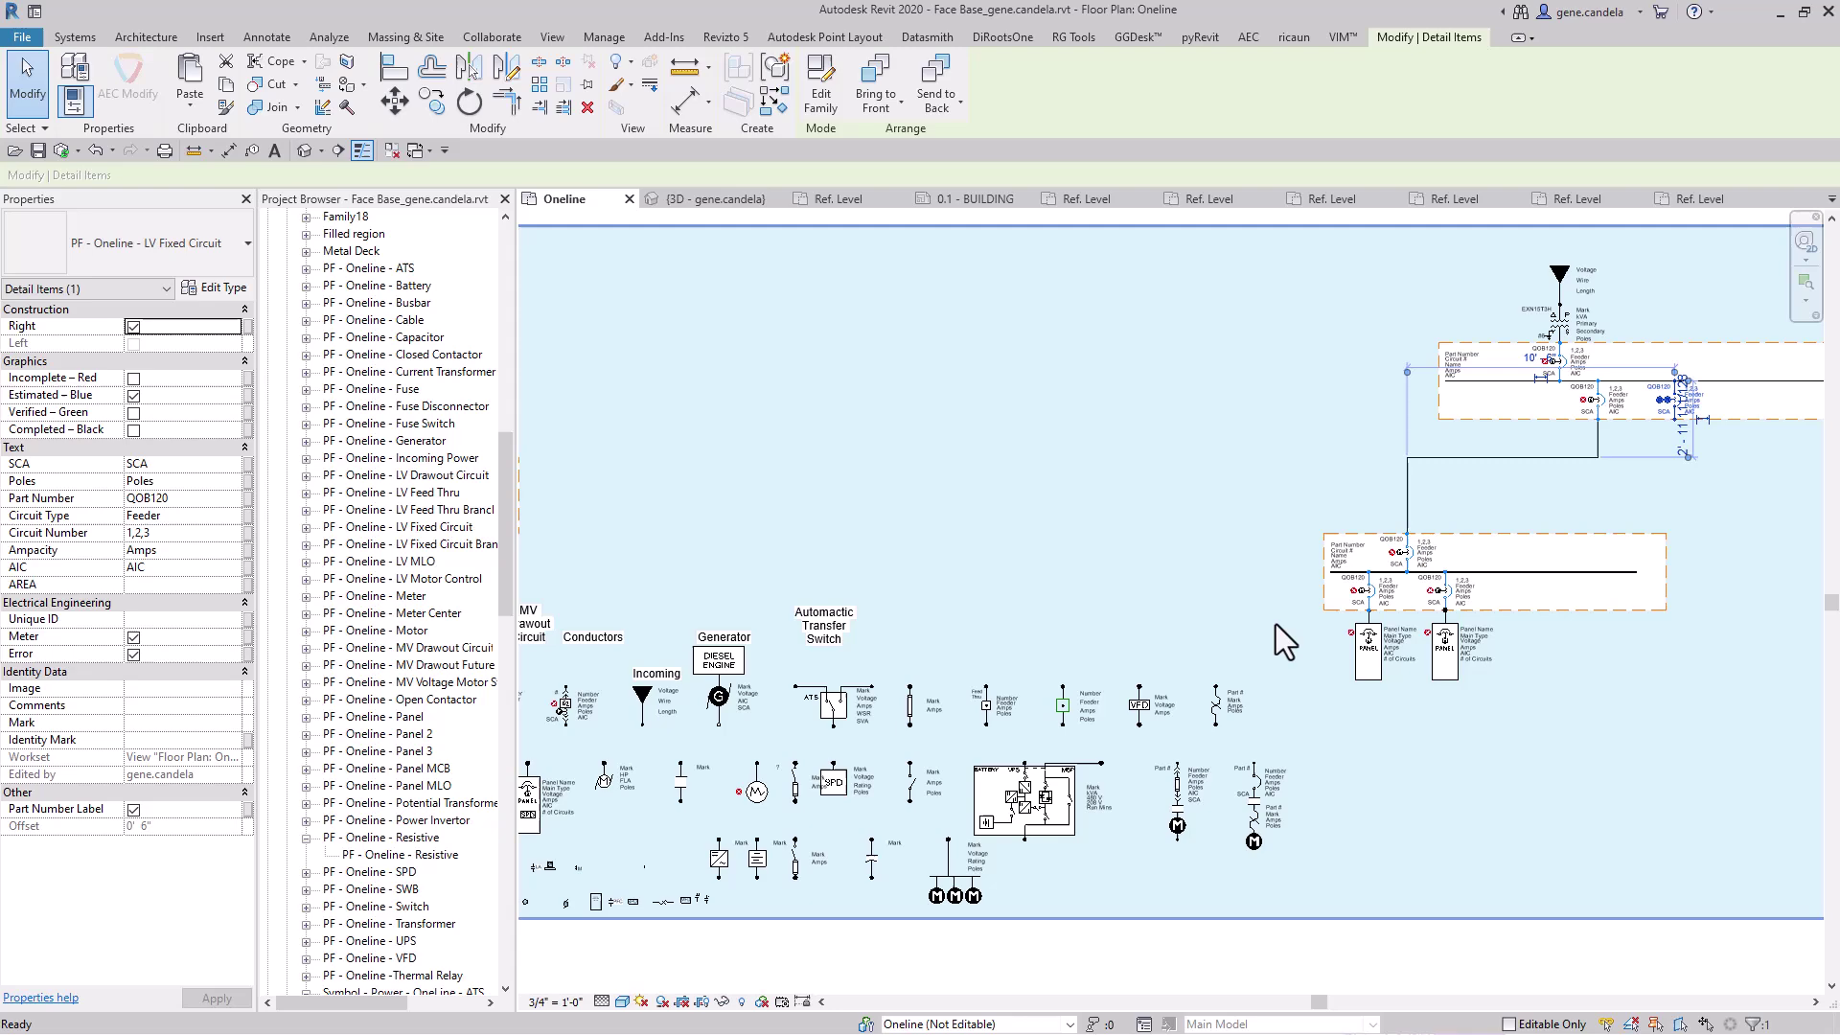
{"action": "middle_click_drag", "start_coordinate": [835, 813], "coordinate": [1029, 799]}
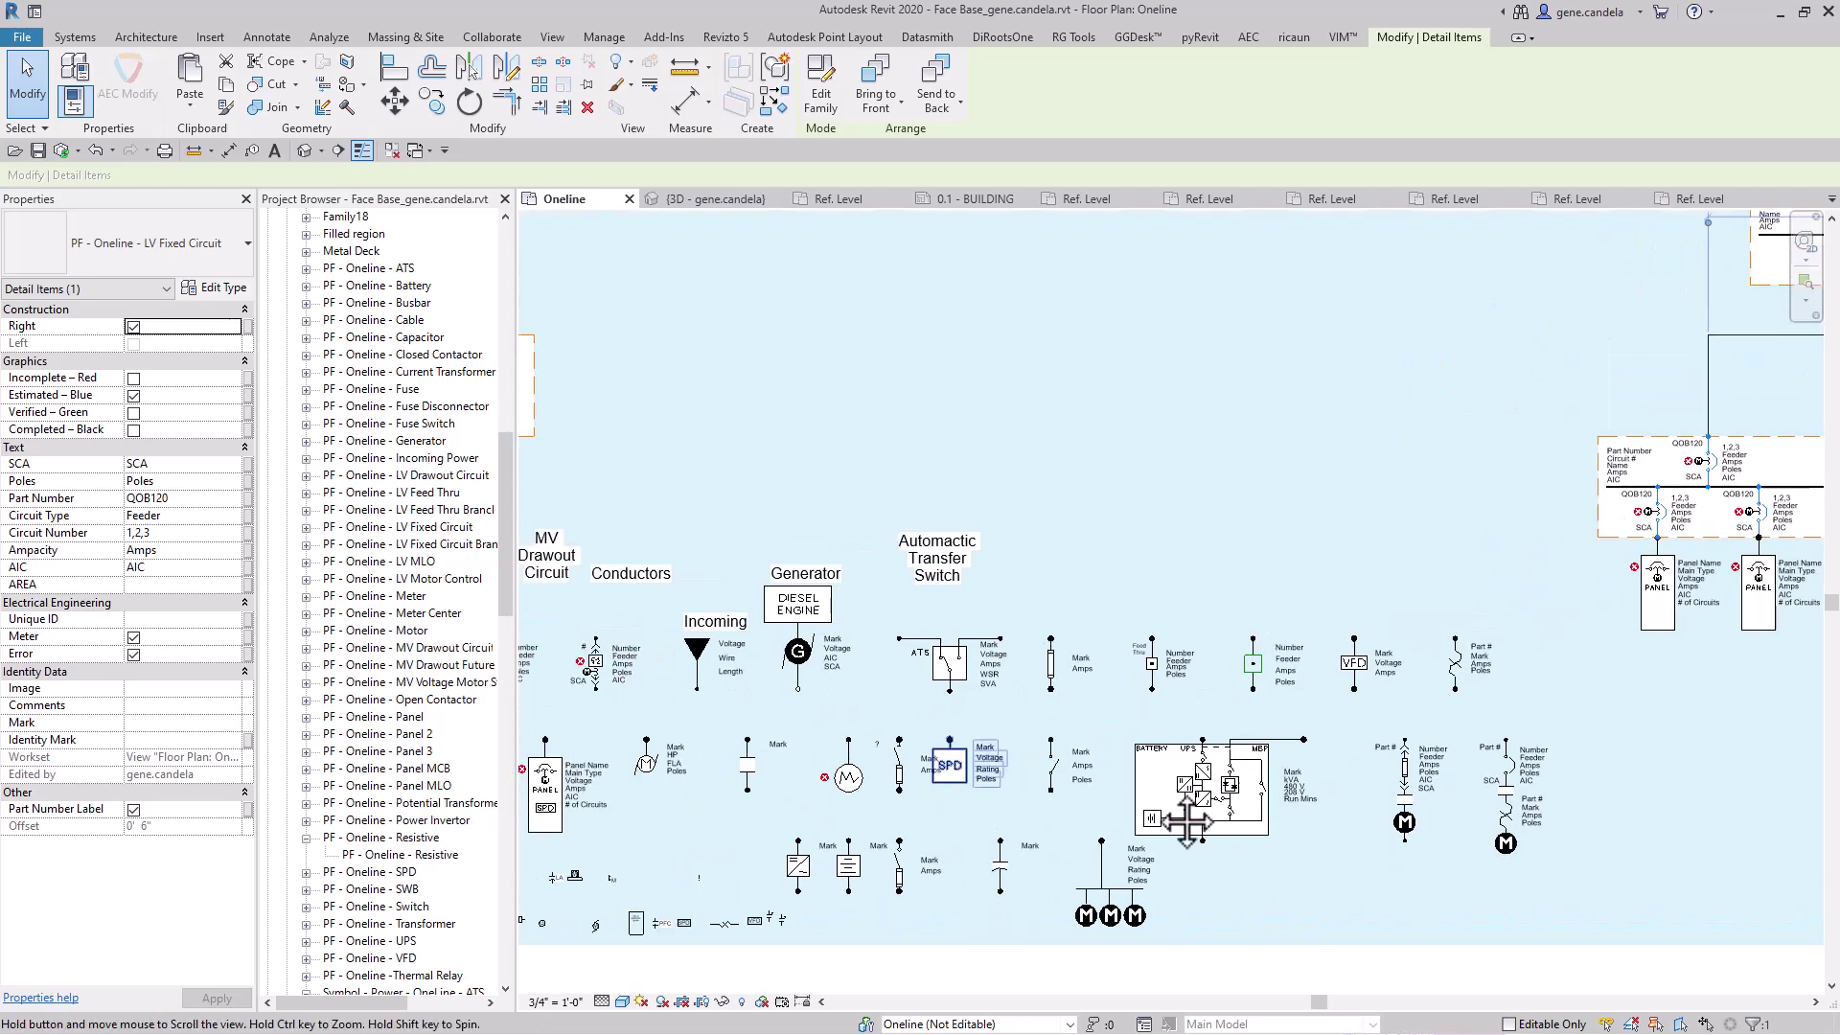
Step: Create a similar Panel MCB from the legend and place it beneath the new breaker
{"action": "scroll", "coordinate": [724, 785], "scroll_direction": "up", "scroll_amount": 2}
{"action": "left_click", "coordinate": [719, 788]}
{"action": "right_click", "coordinate": [727, 782]}
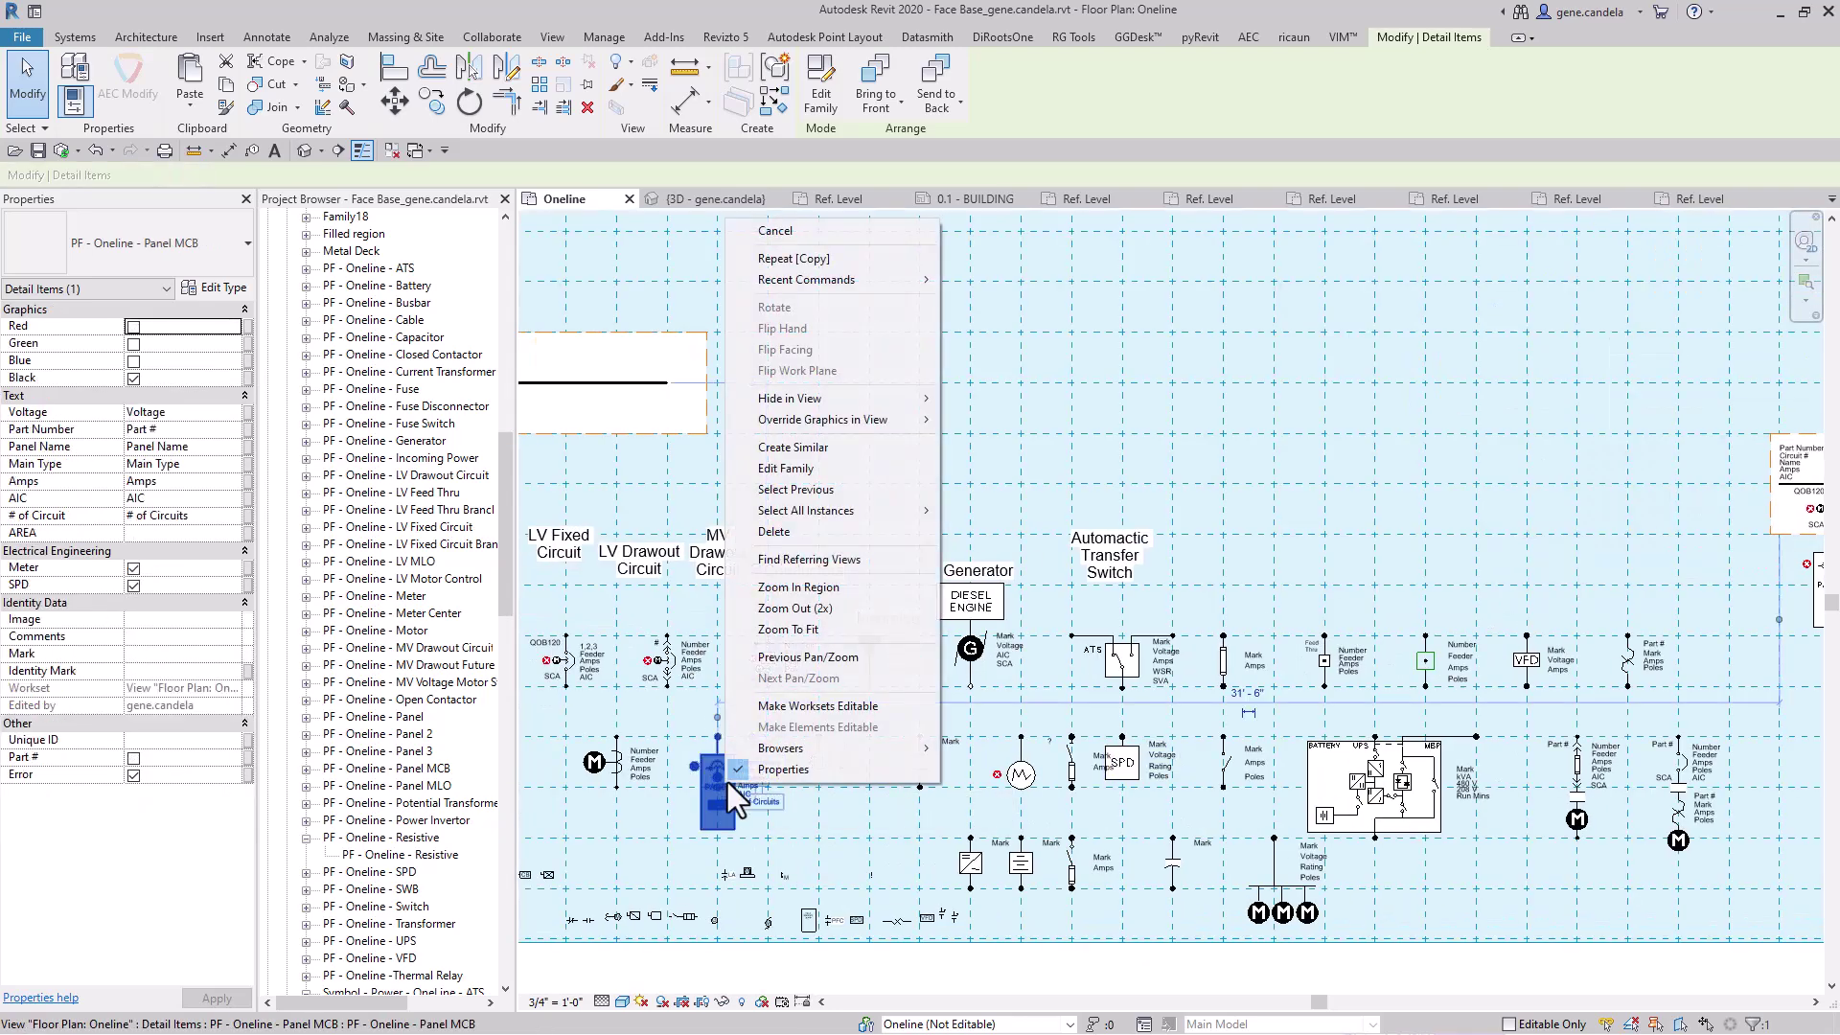
{"action": "left_click", "coordinate": [792, 446]}
{"action": "scroll", "coordinate": [1519, 517], "scroll_direction": "down", "scroll_amount": 2}
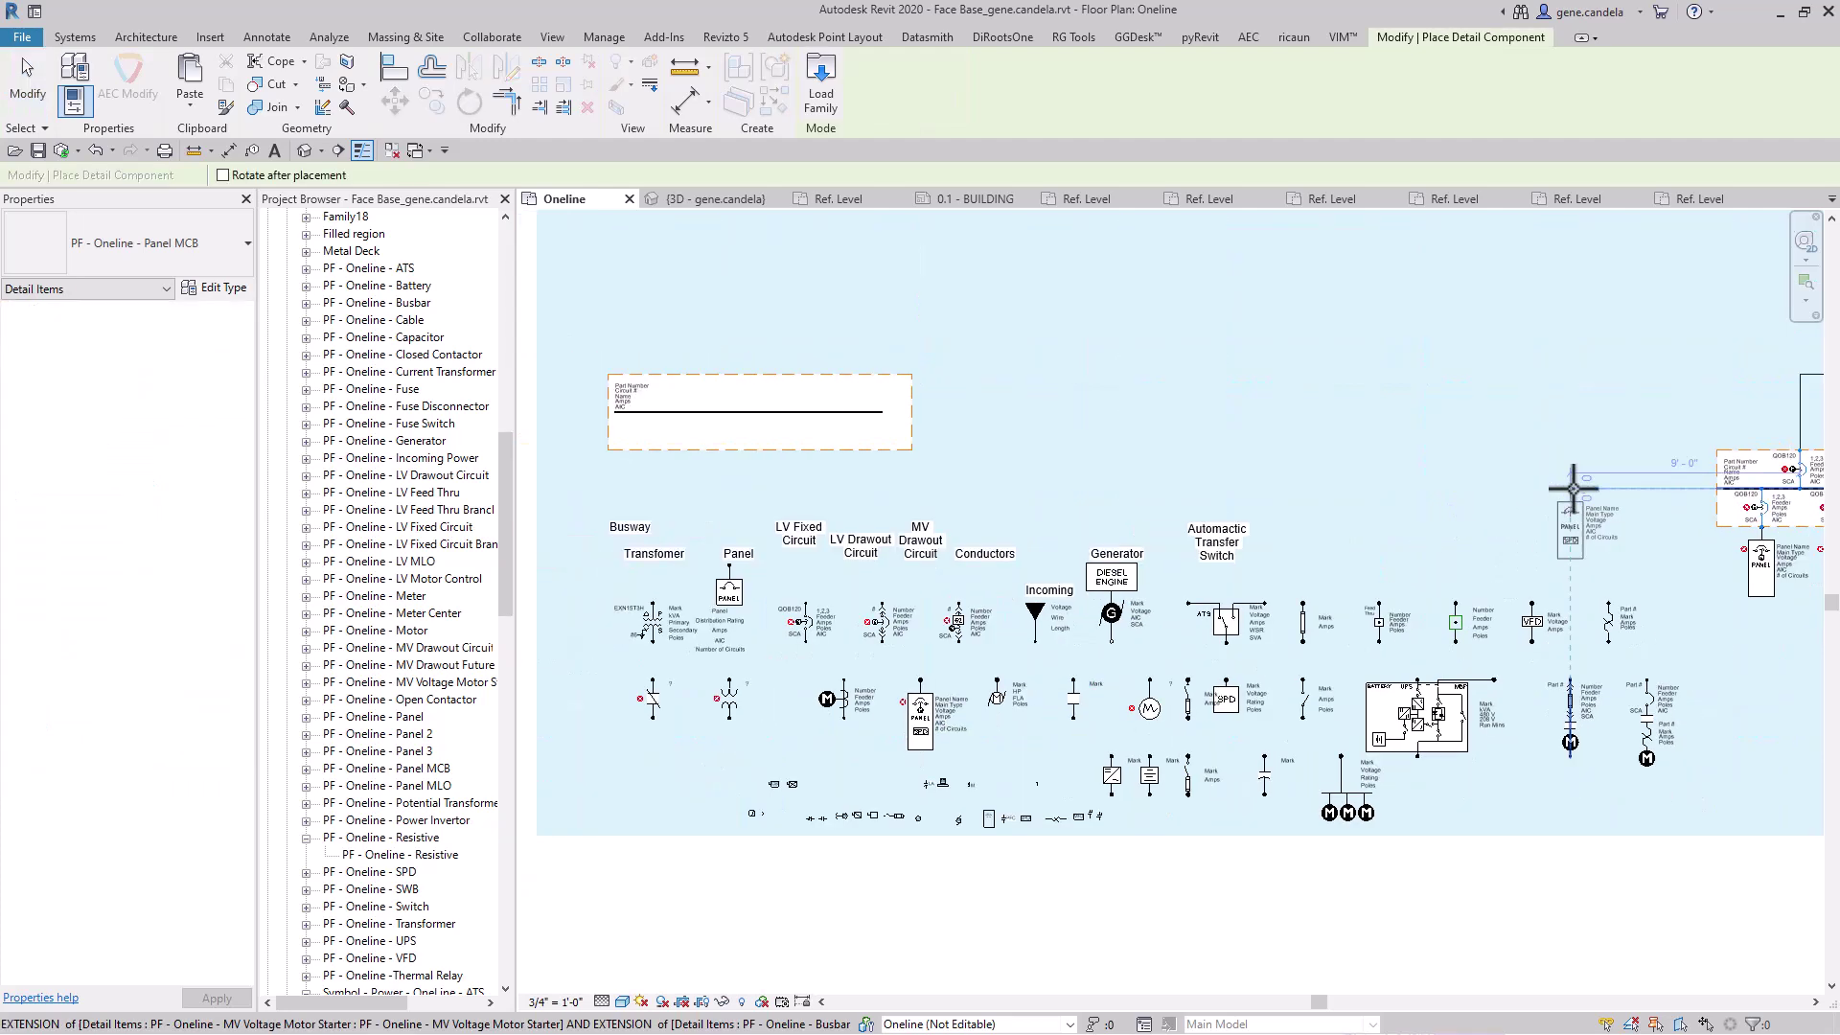
{"action": "middle_click_drag", "start_coordinate": [1519, 518], "coordinate": [1060, 657]}
{"action": "scroll", "coordinate": [1457, 522], "scroll_direction": "up", "scroll_amount": 3}
{"action": "scroll", "coordinate": [1487, 520], "scroll_direction": "up", "scroll_amount": 1}
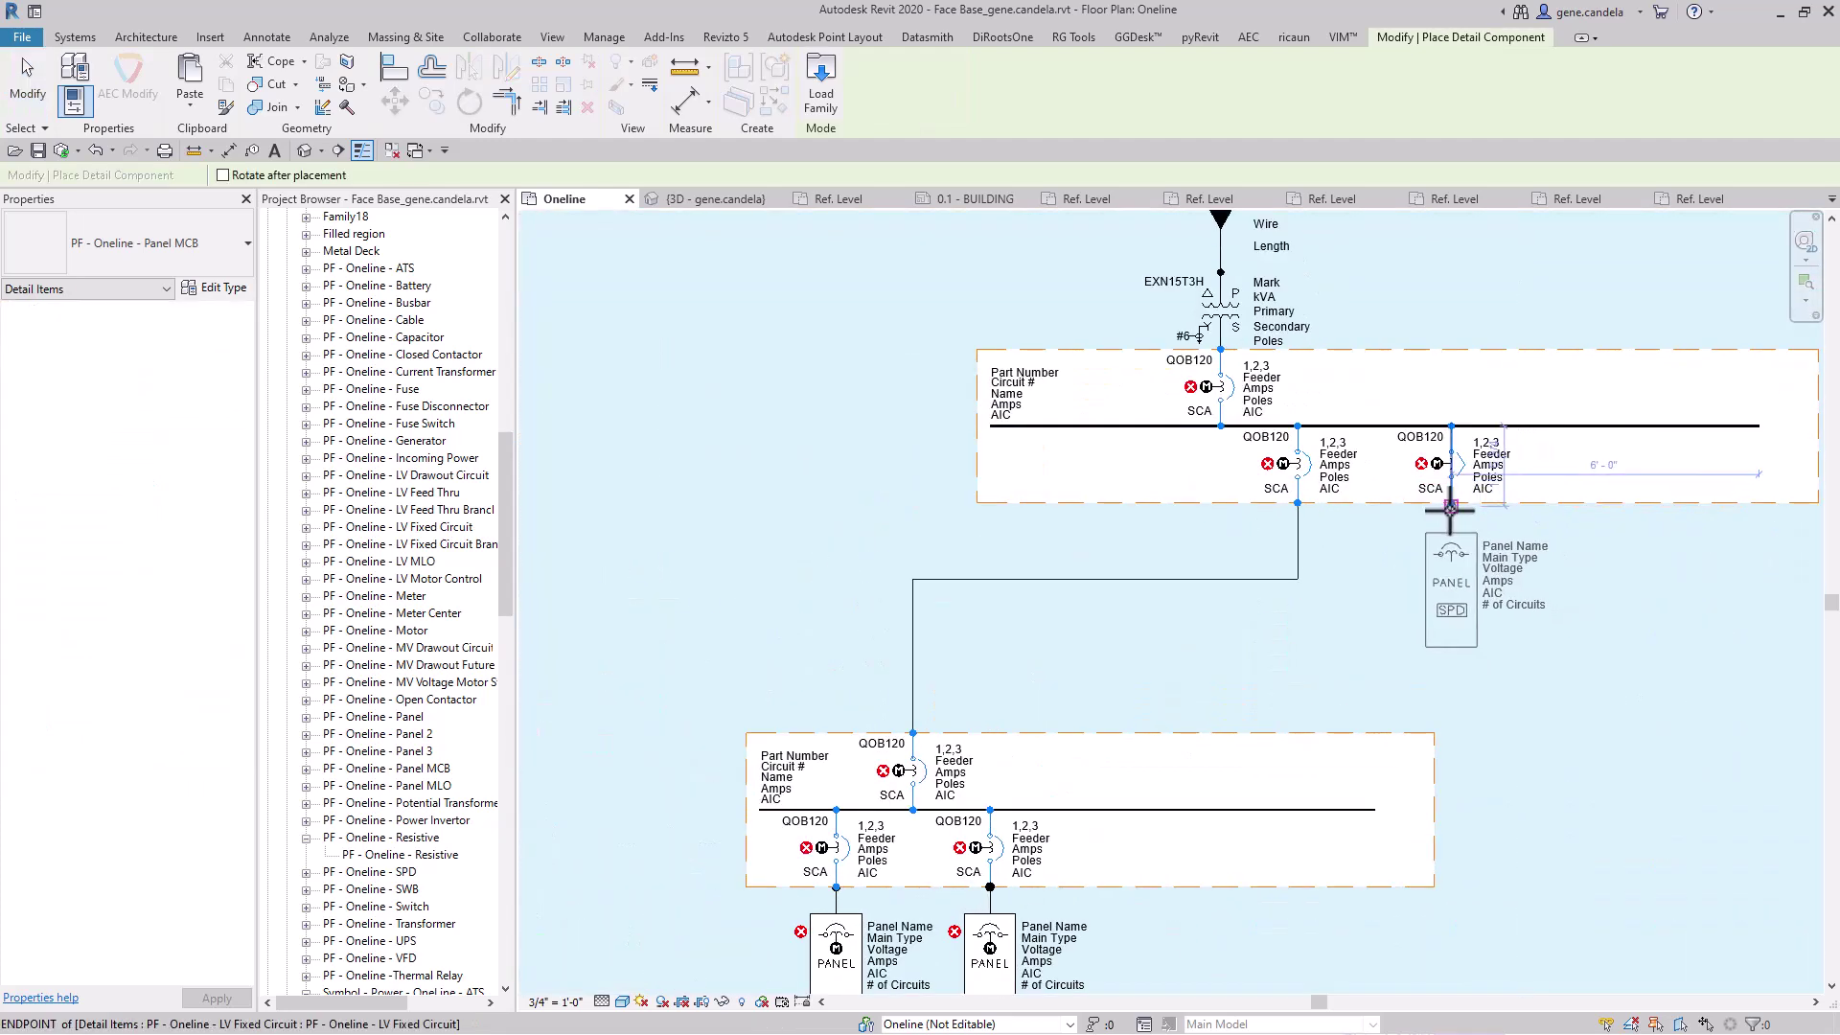
{"action": "left_click", "coordinate": [1450, 505]}
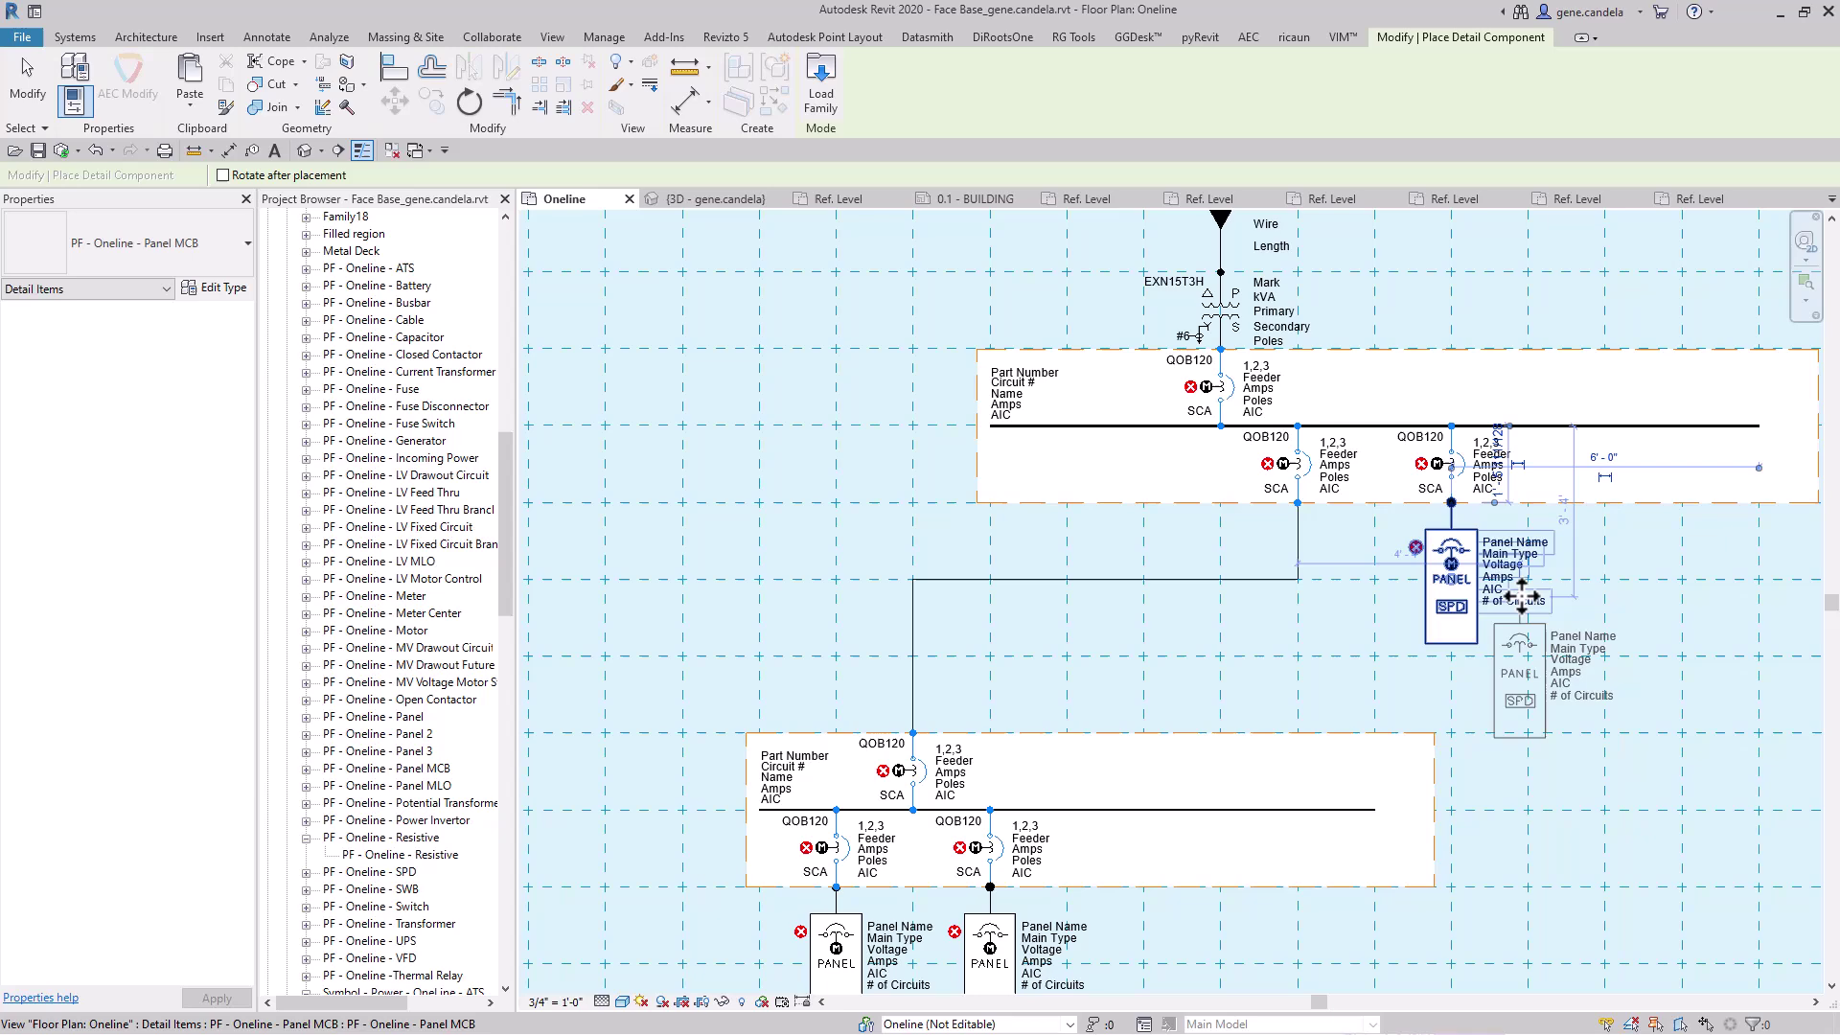
{"action": "scroll", "coordinate": [1523, 597], "scroll_direction": "down", "scroll_amount": 1}
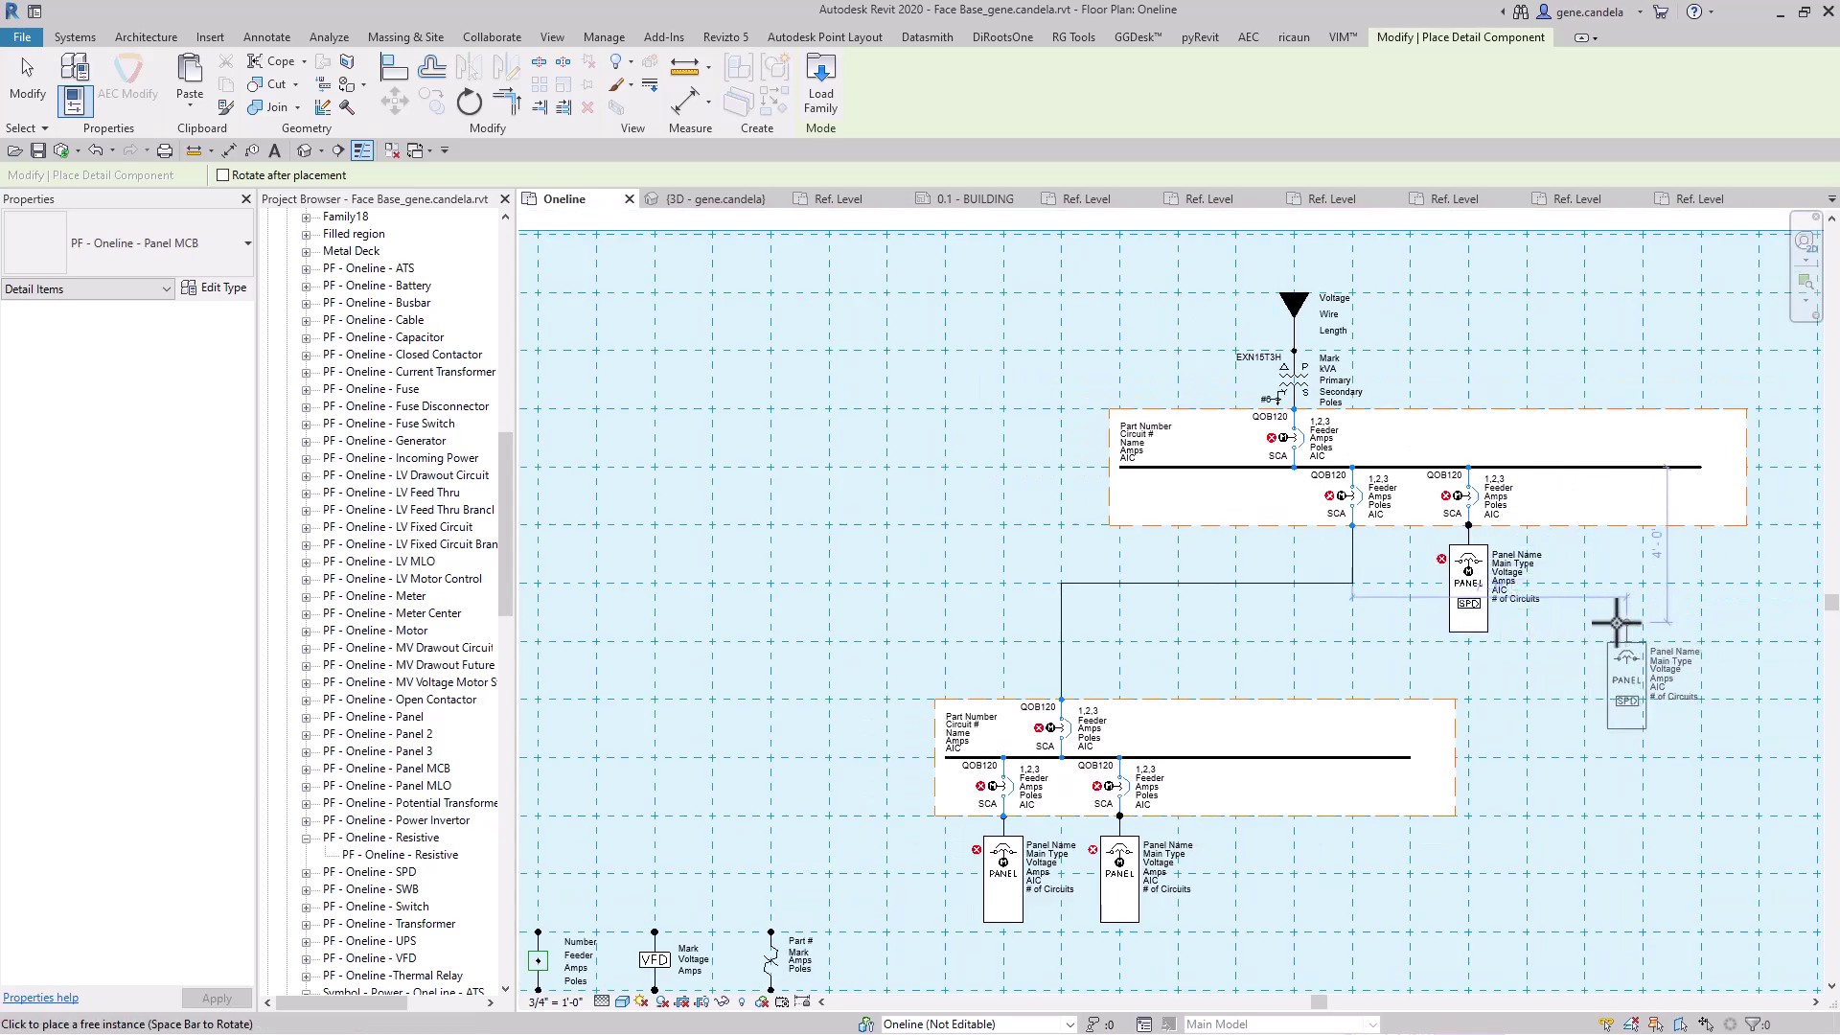
{"action": "key", "text": "Escape"}
Step: Select the newly copied QOB120 LV Fixed Circuit breaker
{"action": "scroll", "coordinate": [1481, 670], "scroll_direction": "down", "scroll_amount": 1}
{"action": "scroll", "coordinate": [1250, 616], "scroll_direction": "up", "scroll_amount": 3}
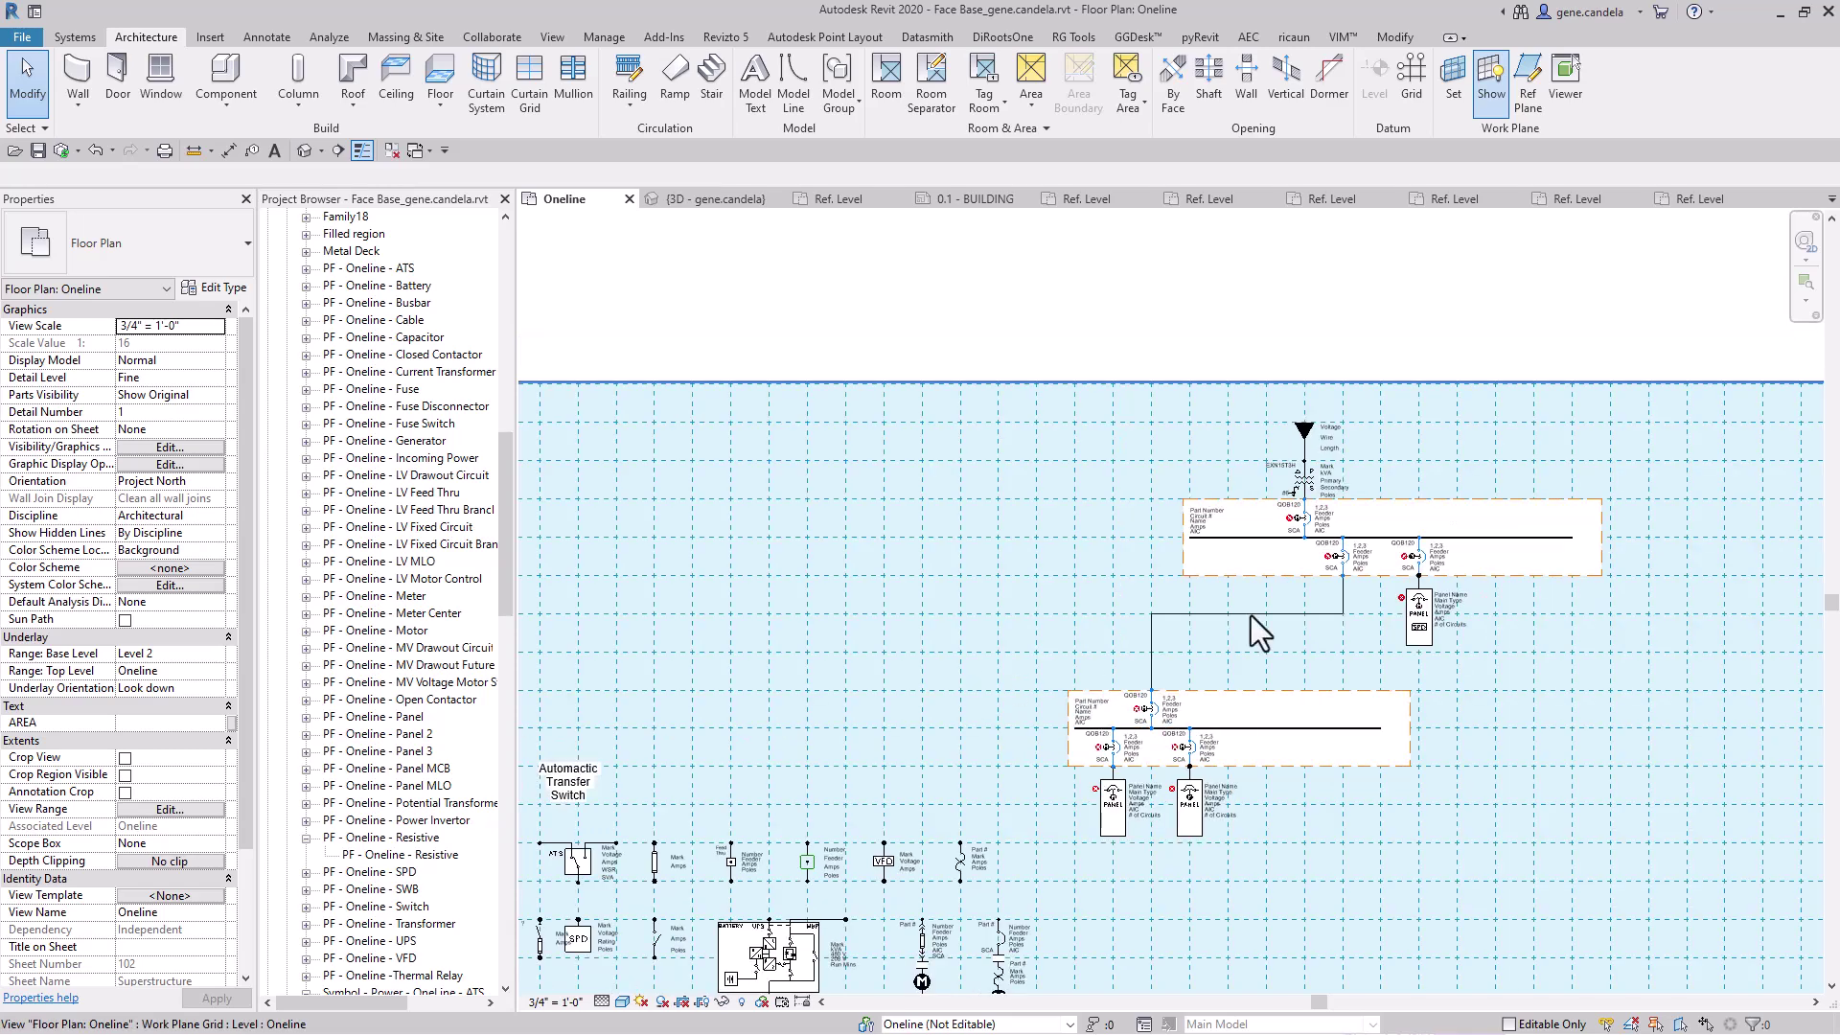
{"action": "left_click", "coordinate": [1295, 577]}
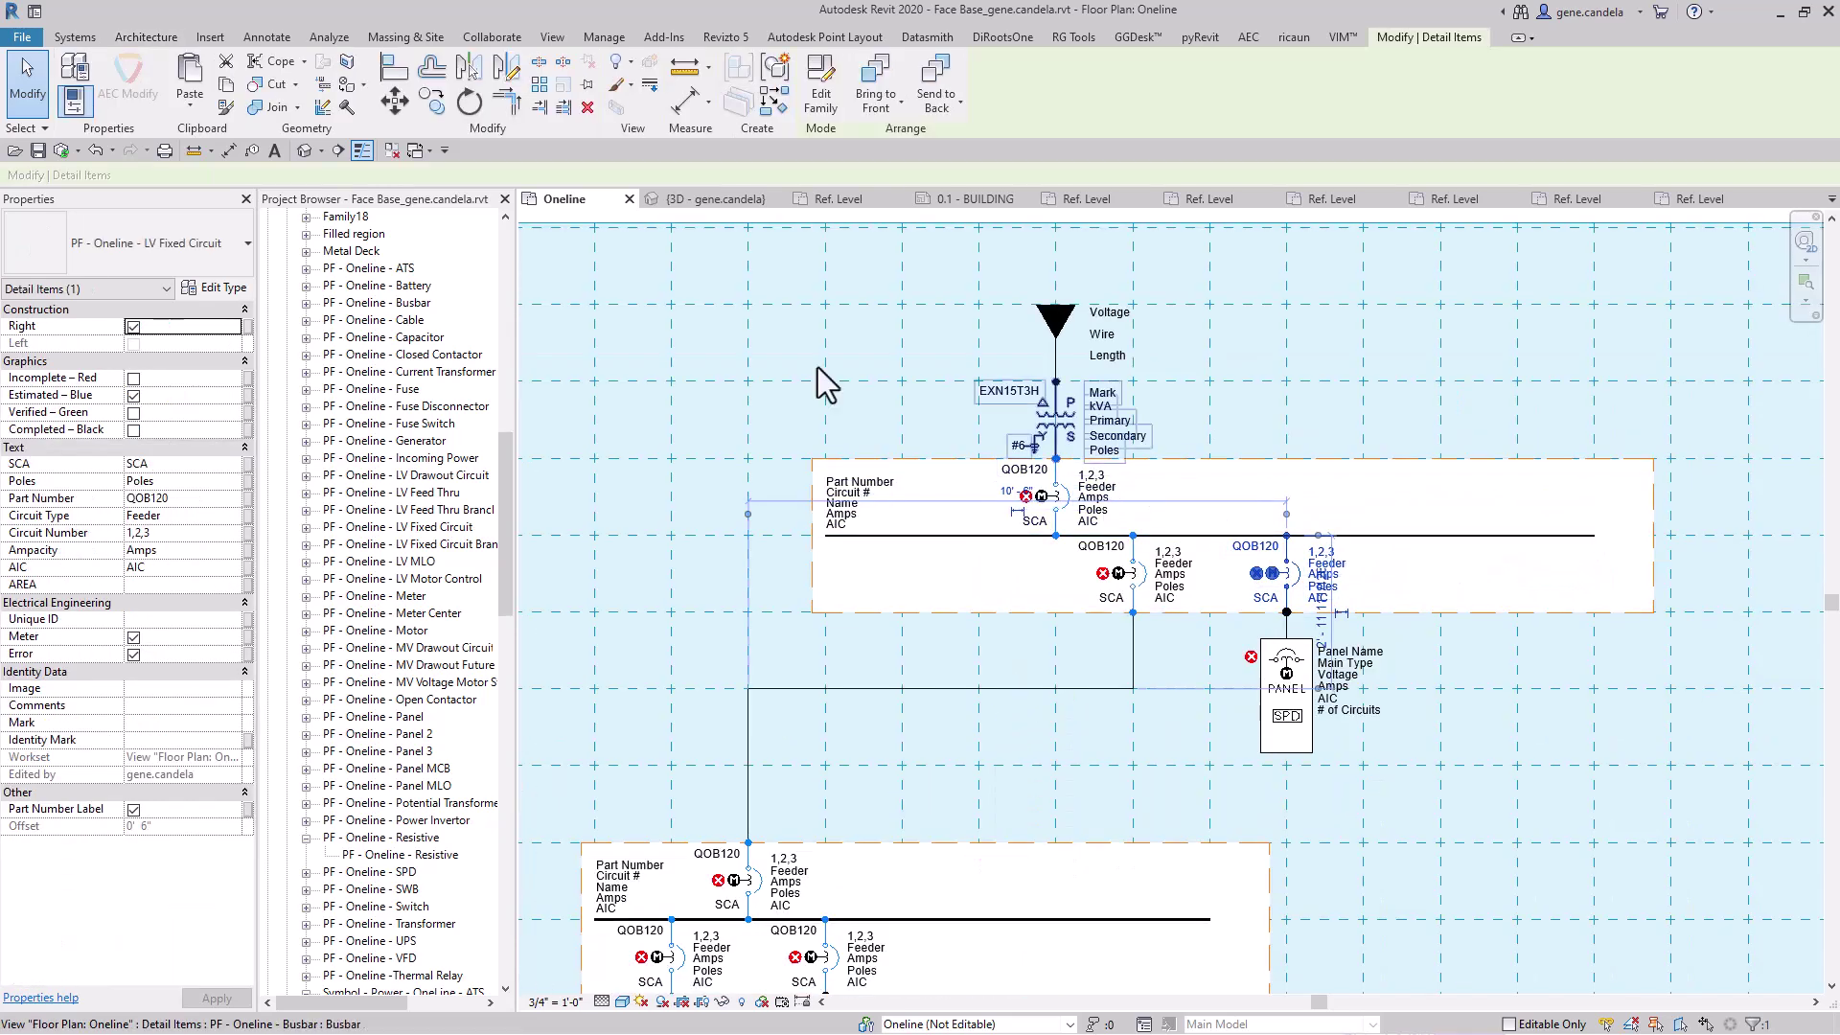
Step: Copy the selected feeder 3'-0" right to create a third QOB120 feeder on the busbar
{"action": "left_click", "coordinate": [431, 101]}
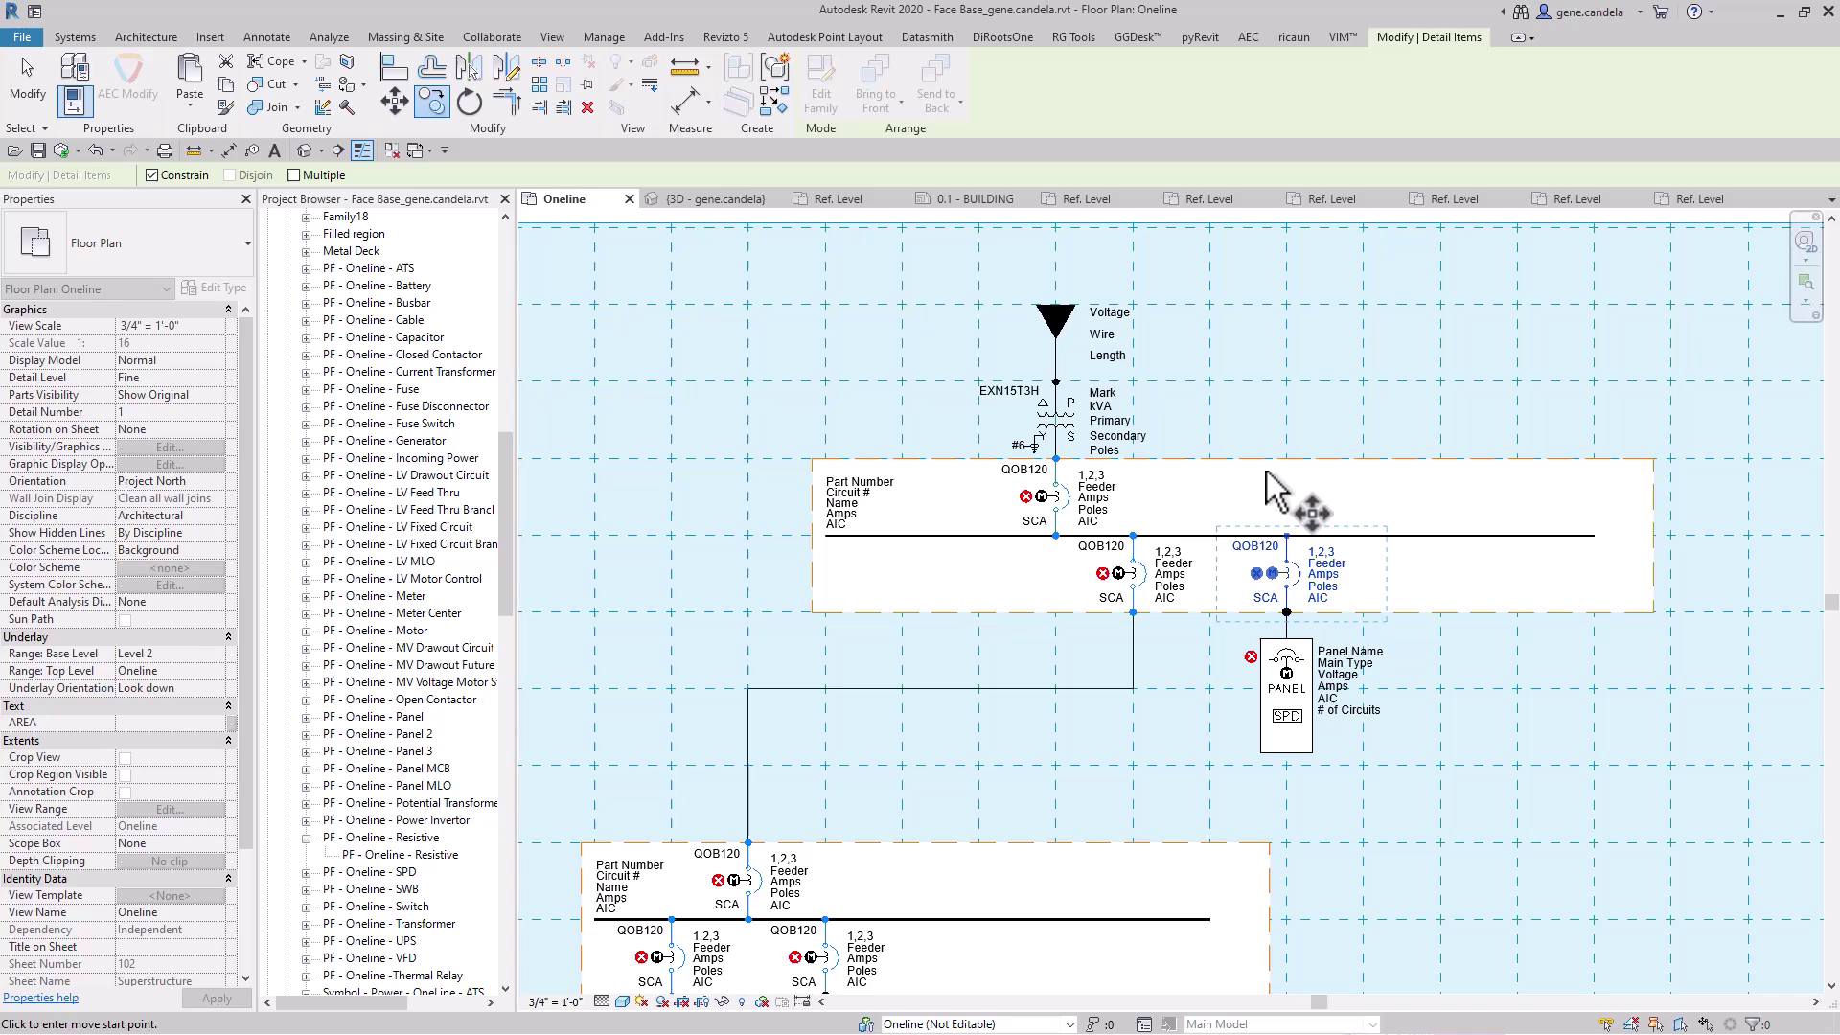
{"action": "left_click", "coordinate": [1286, 533]}
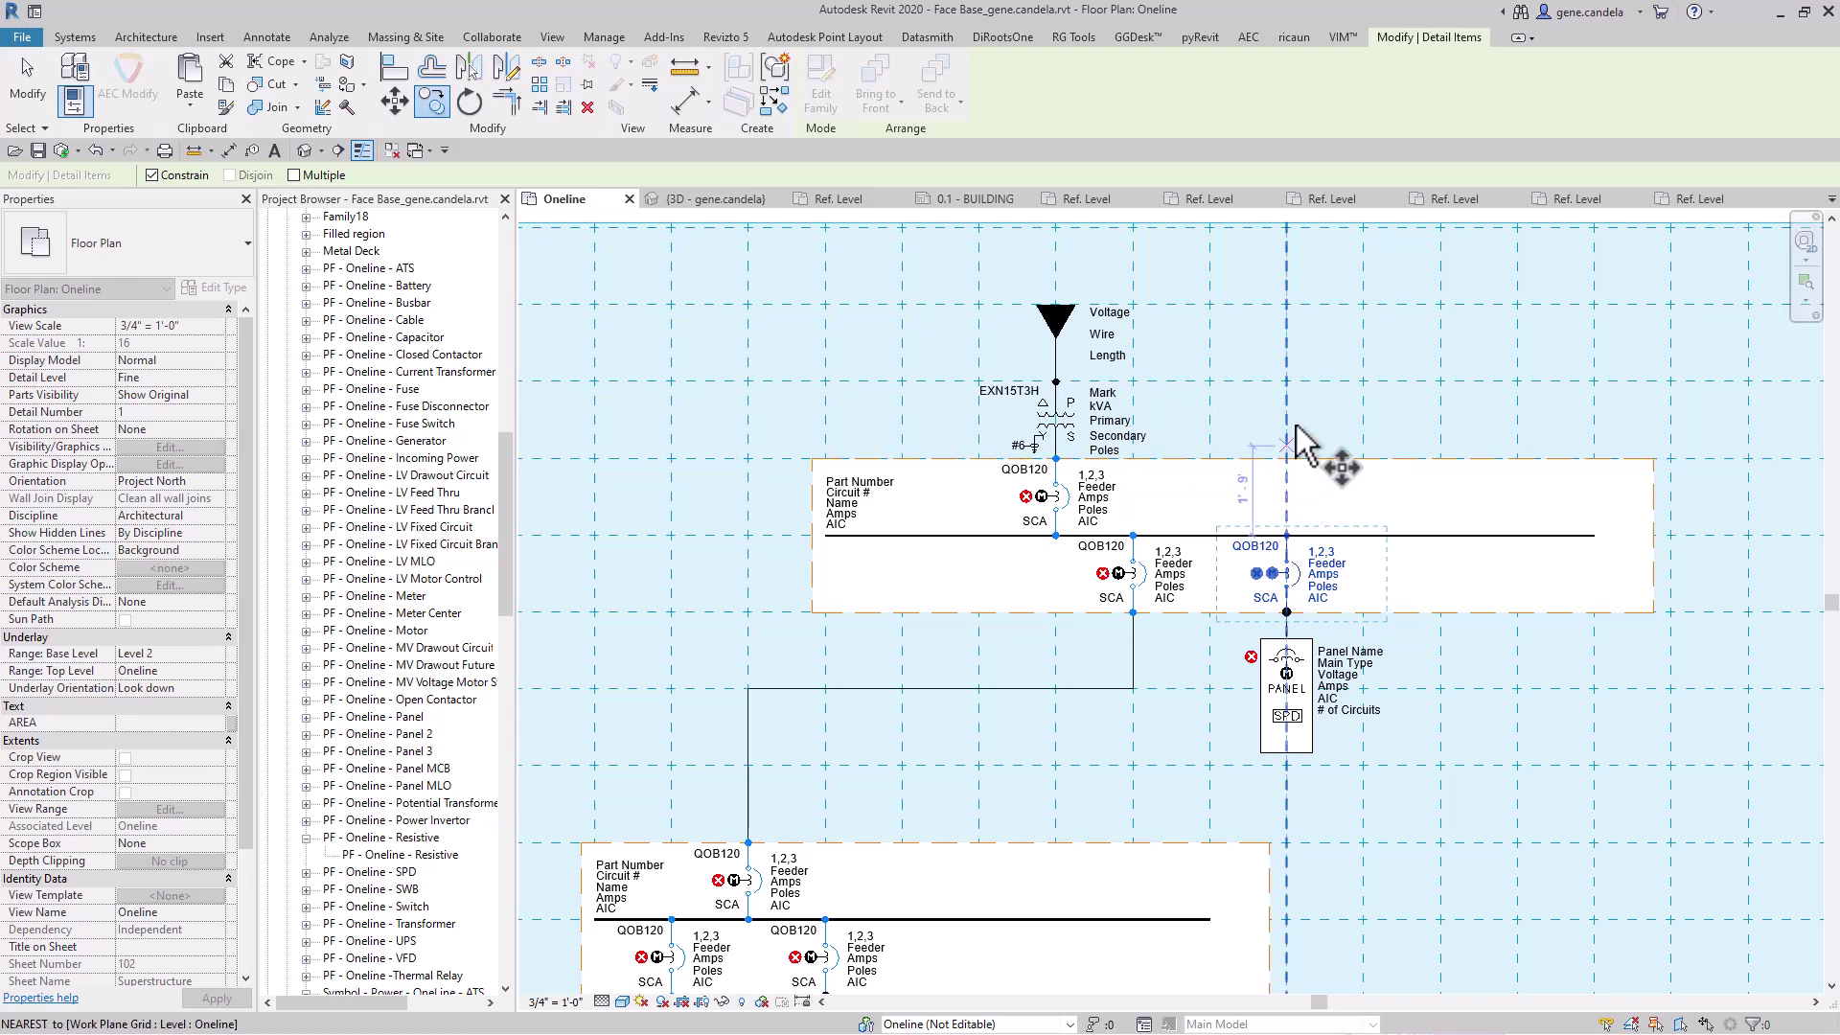
{"action": "left_click", "coordinate": [1445, 381]}
{"action": "key", "text": "Escape"}
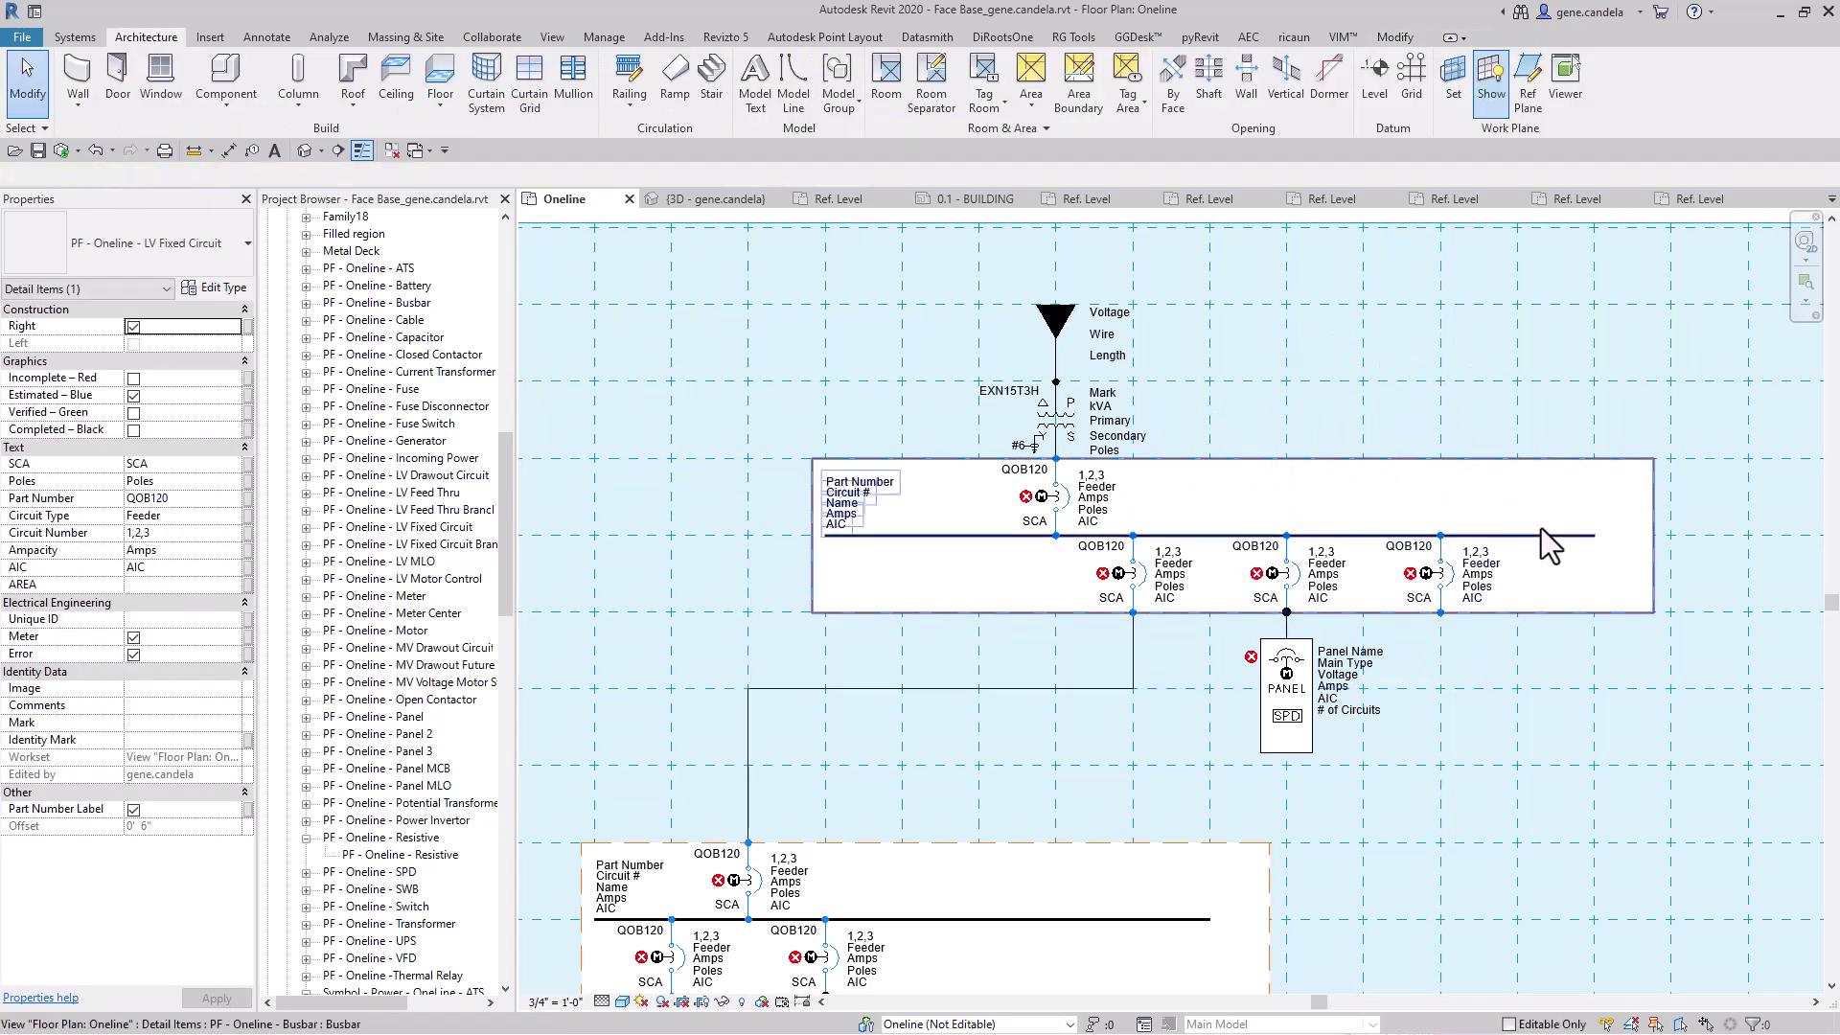
{"action": "scroll", "coordinate": [1548, 537], "scroll_direction": "down", "scroll_amount": 3}
{"action": "scroll", "coordinate": [1075, 635], "scroll_direction": "down", "scroll_amount": 4}
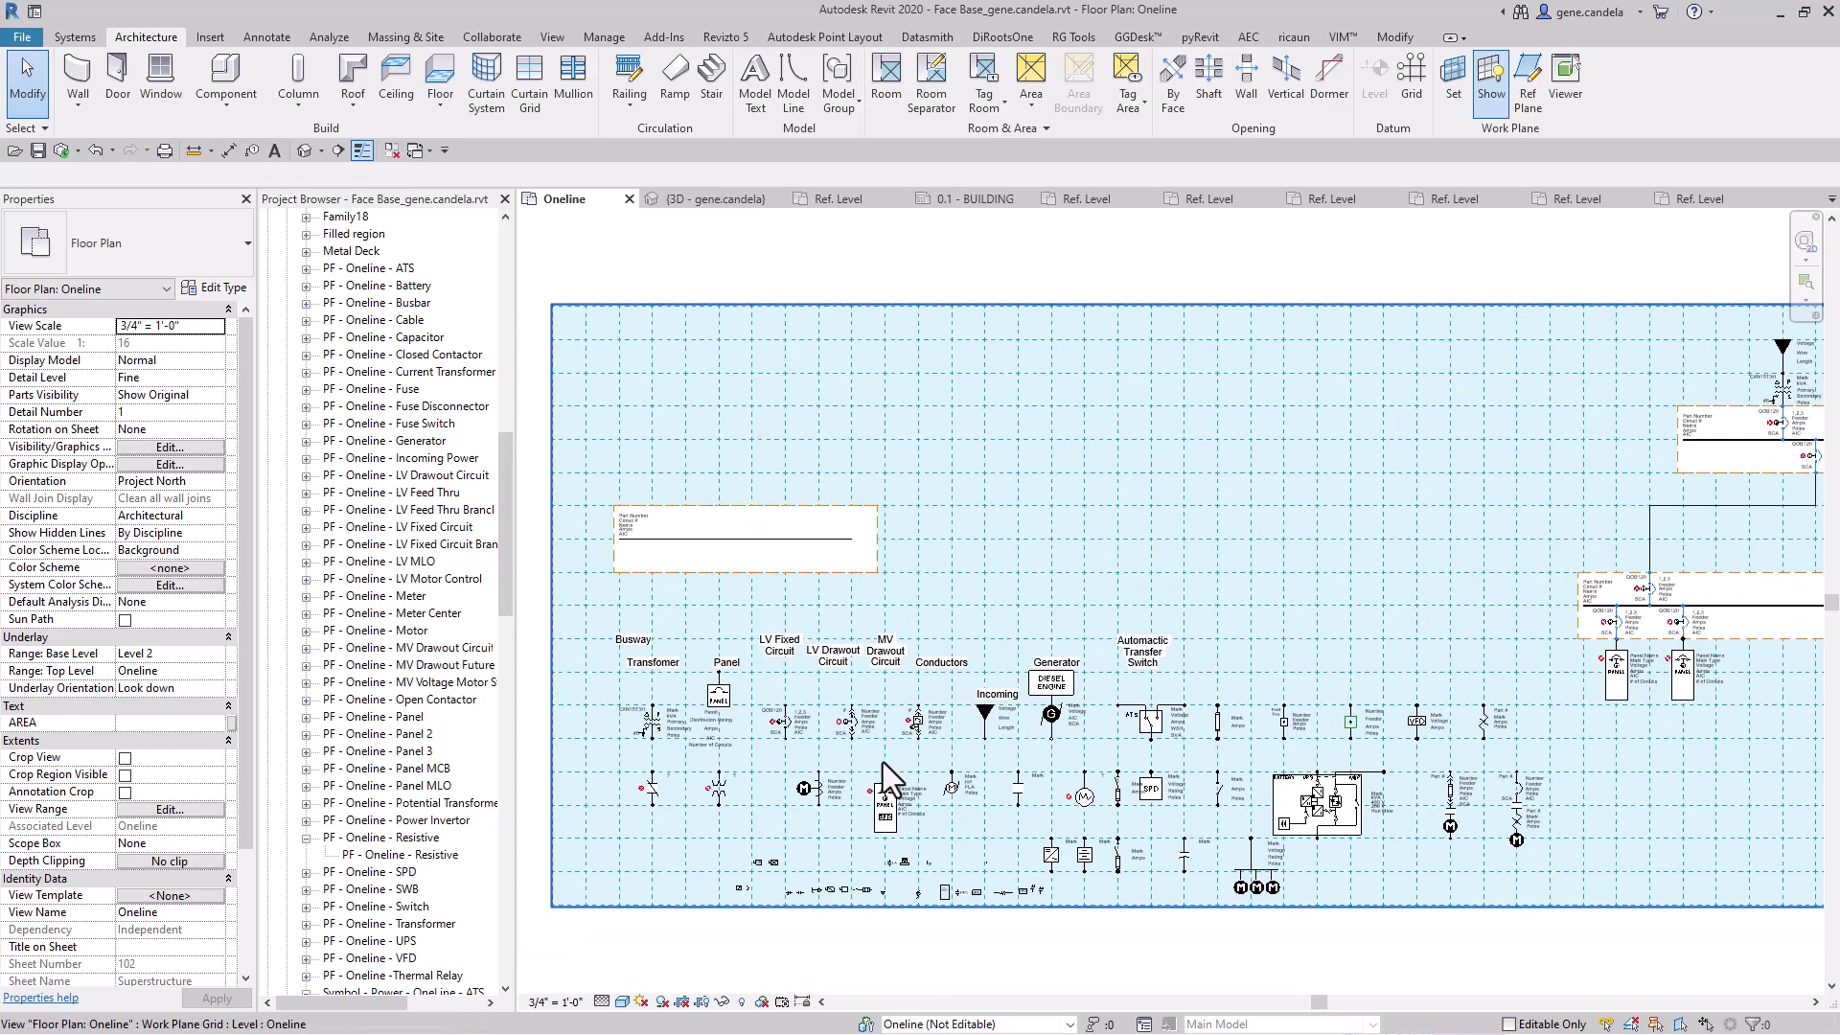
{"action": "scroll", "coordinate": [883, 762], "scroll_direction": "up", "scroll_amount": 2}
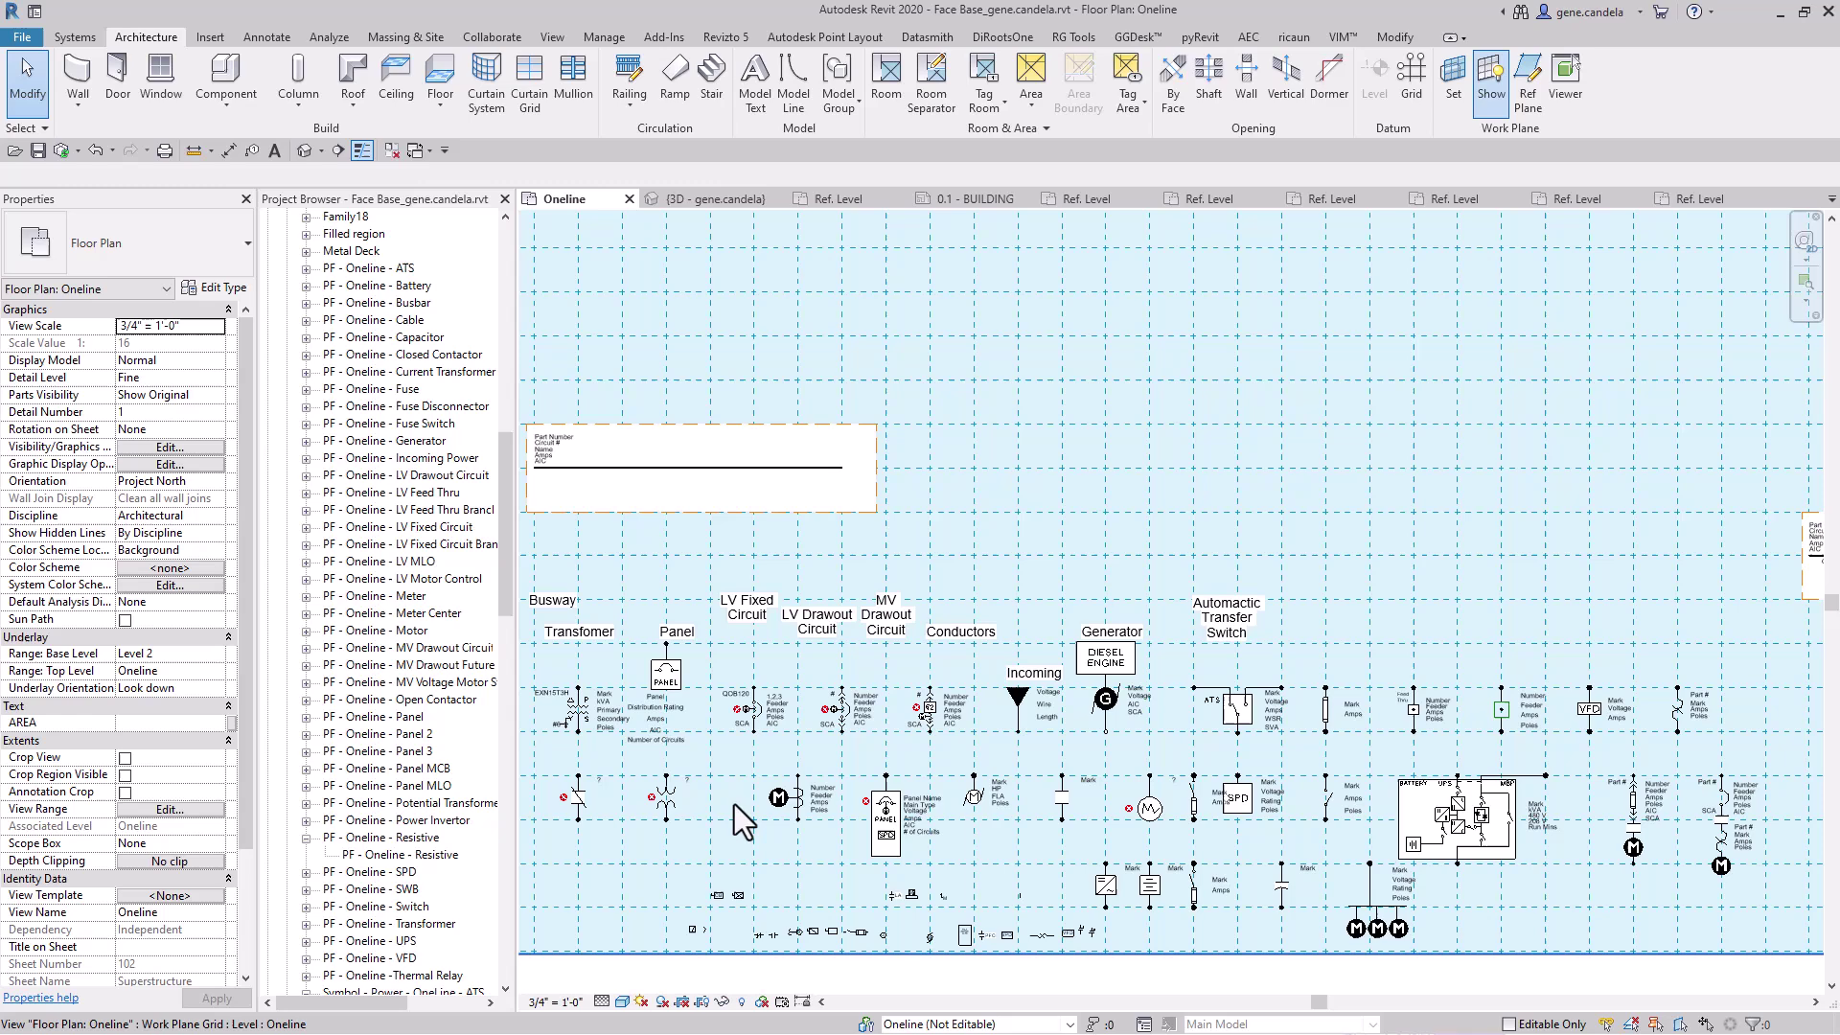
Step: Create a similar ATS from the legend and place it right of the busbar
{"action": "left_click", "coordinate": [1257, 710]}
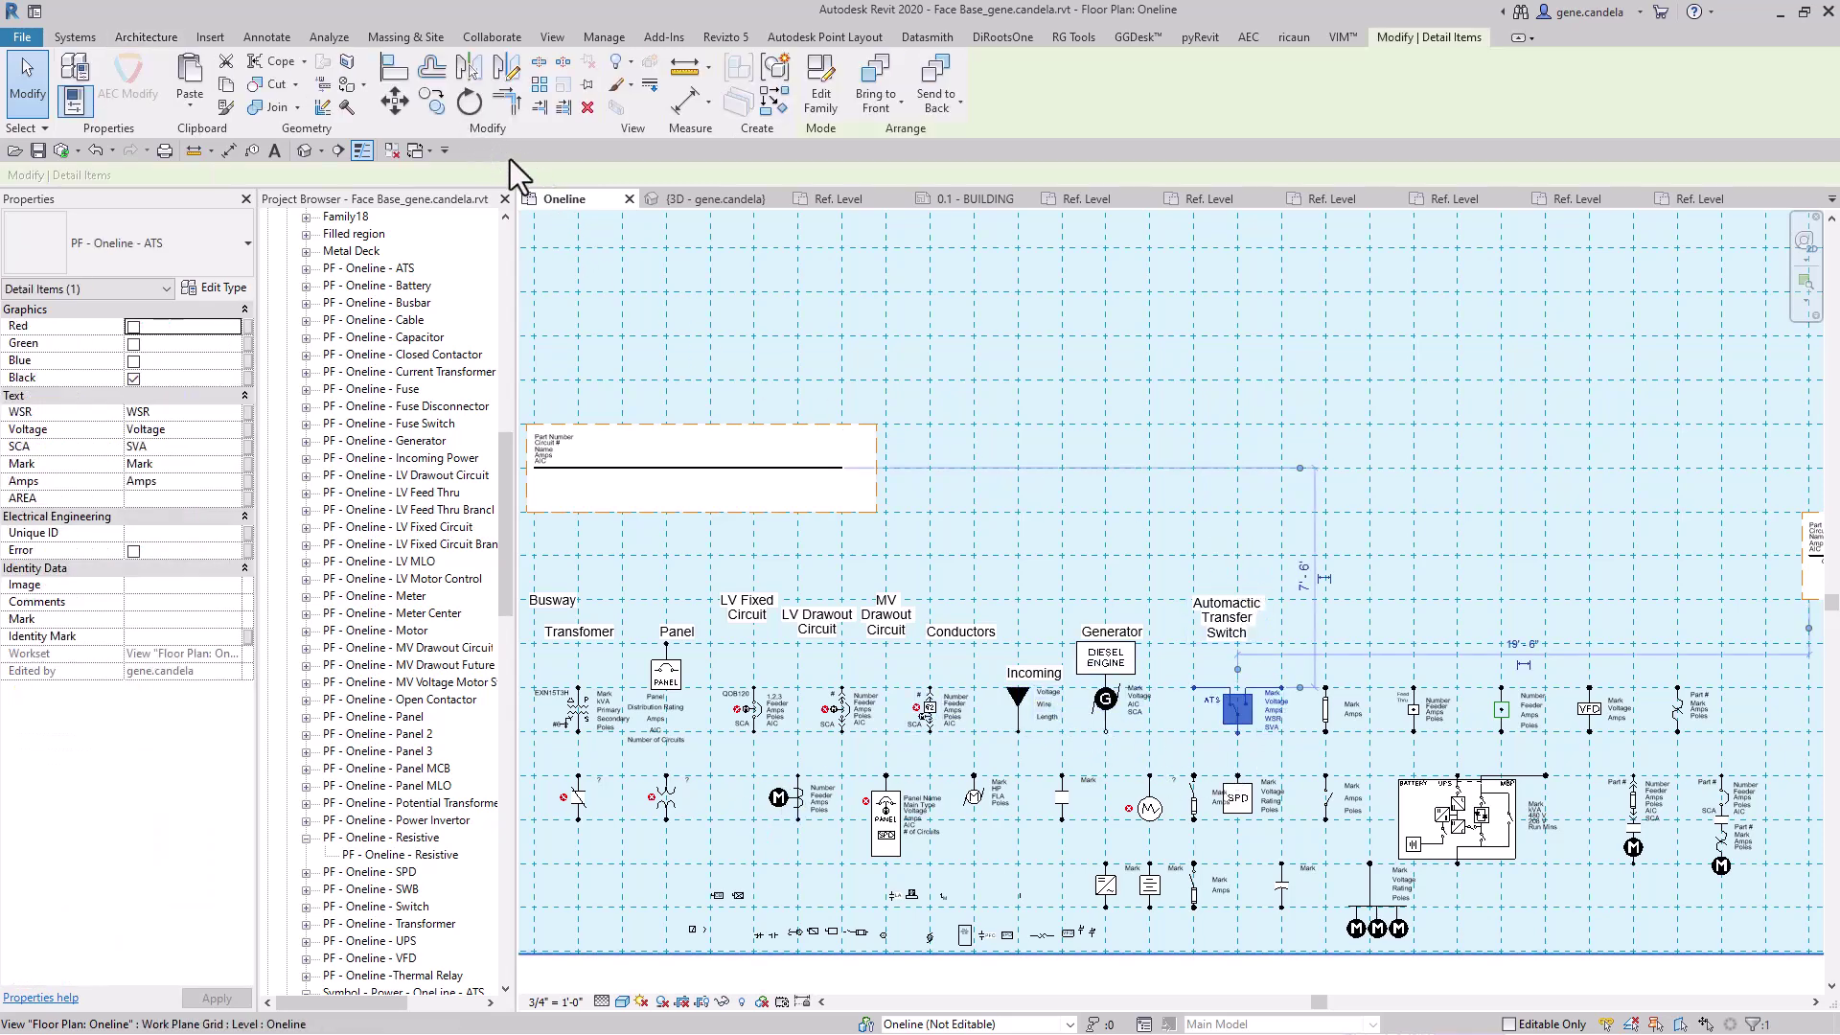
{"action": "right_click", "coordinate": [1237, 710]}
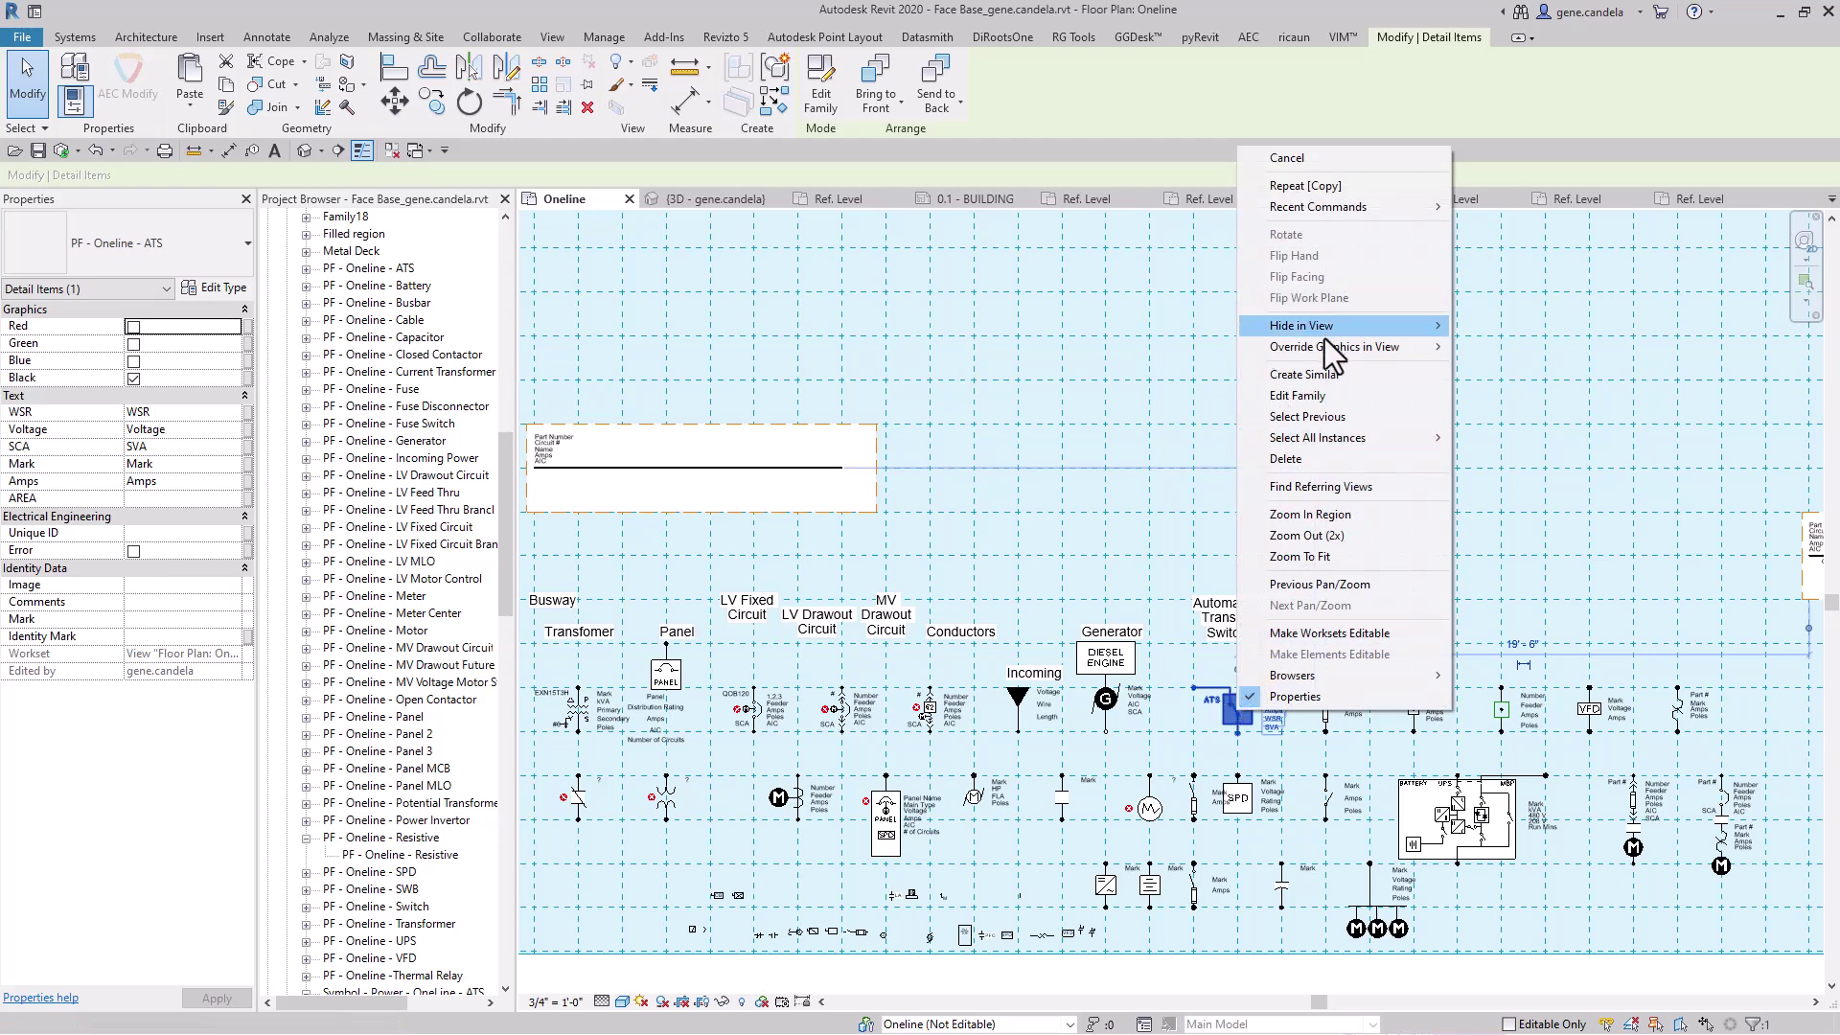
{"action": "left_click", "coordinate": [1325, 376]}
{"action": "scroll", "coordinate": [1527, 502], "scroll_direction": "down", "scroll_amount": 3}
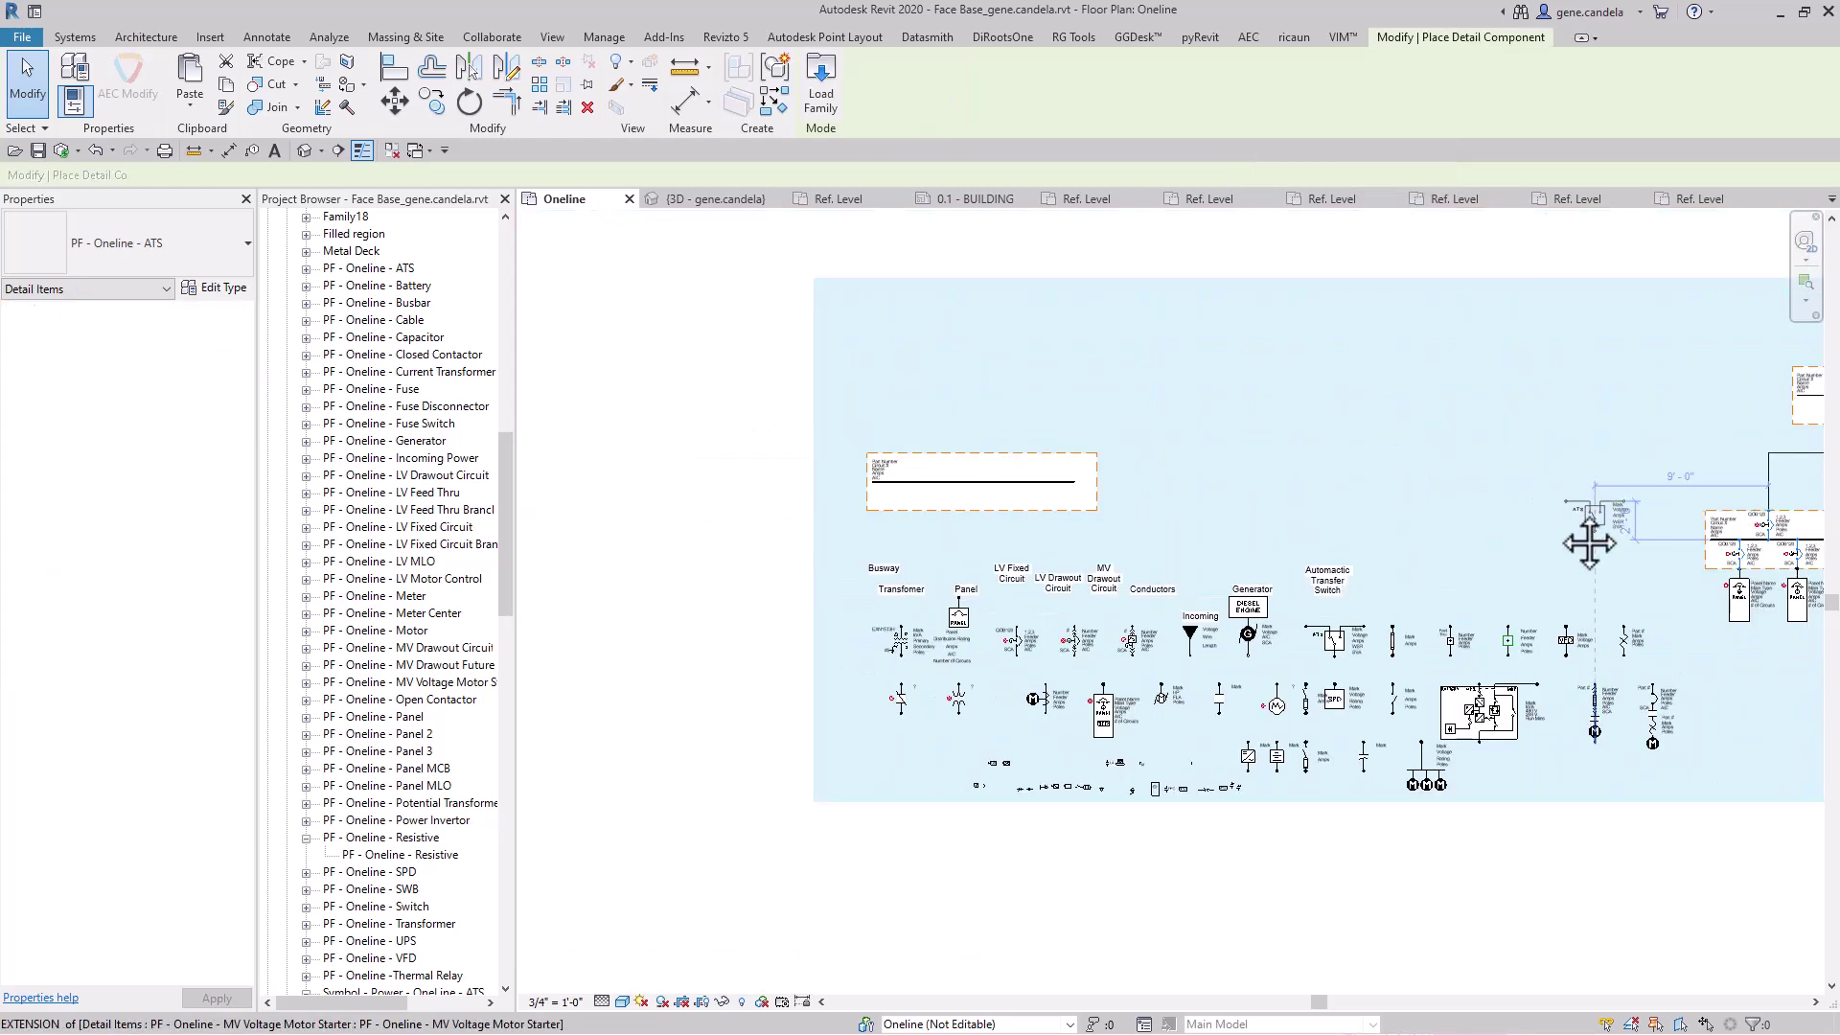
{"action": "scroll", "coordinate": [1582, 553], "scroll_direction": "up", "scroll_amount": 3}
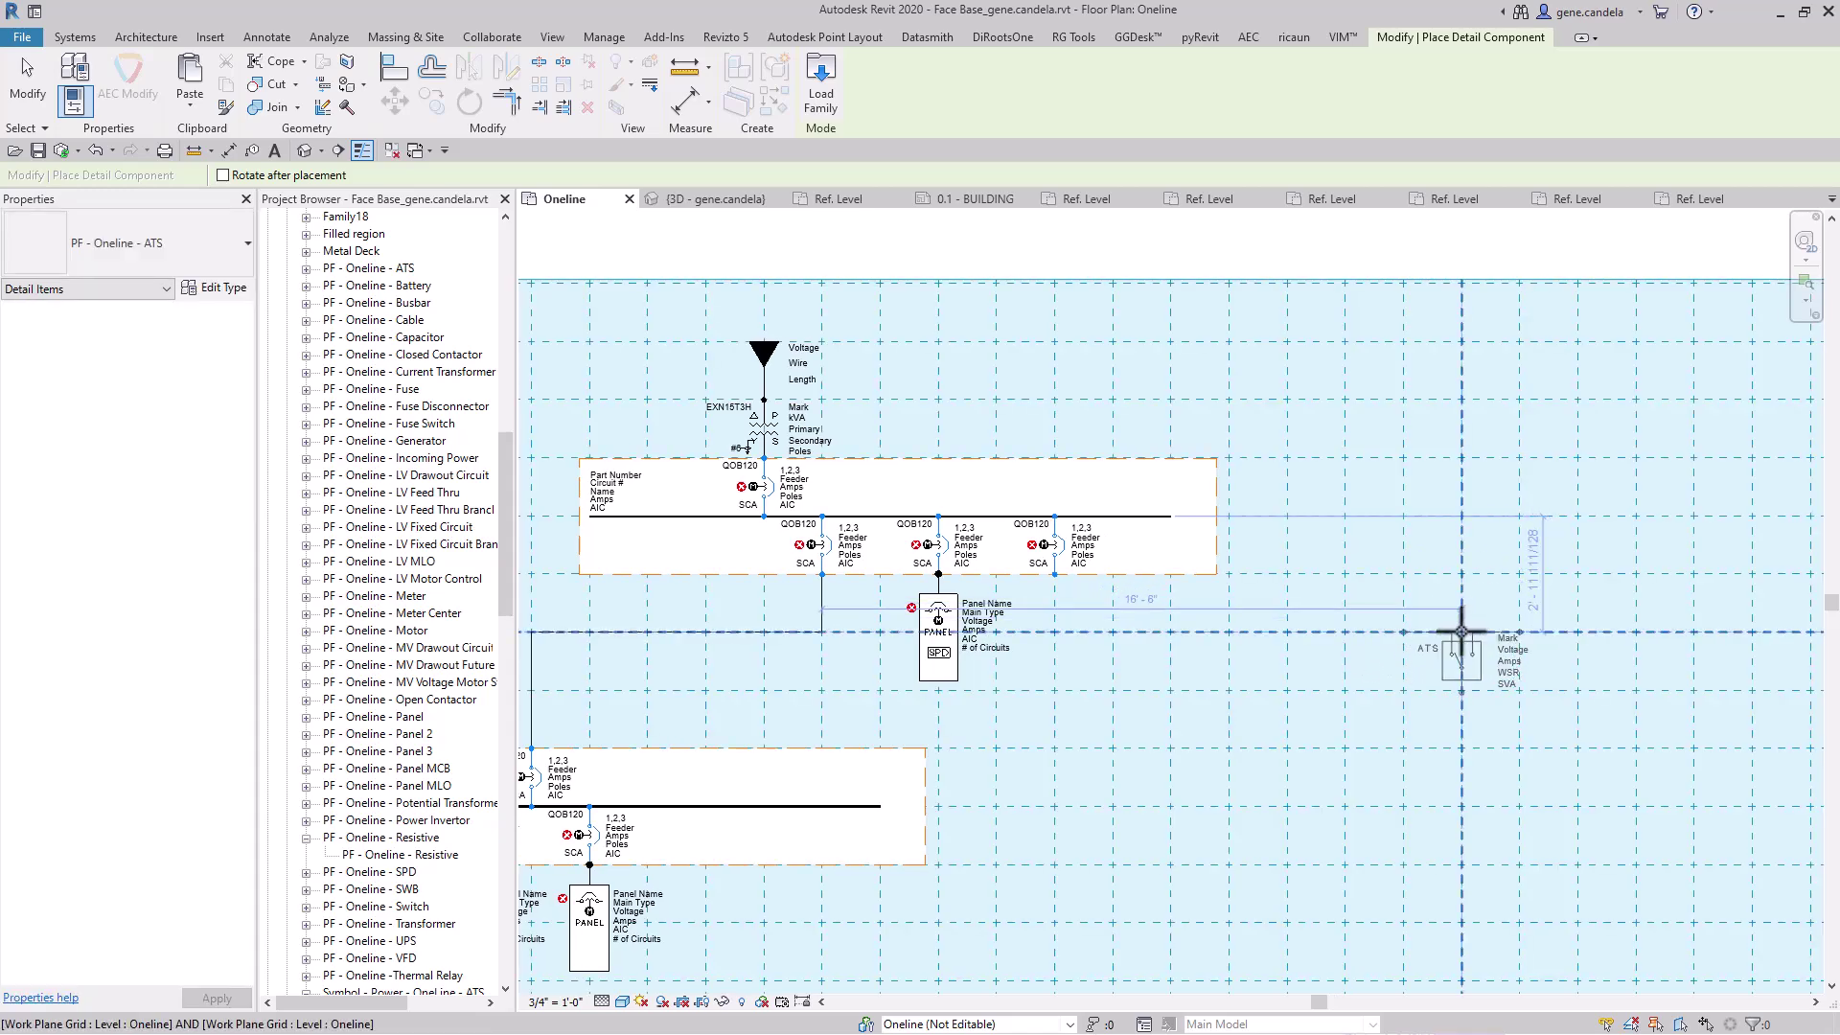
{"action": "left_click", "coordinate": [1461, 632]}
{"action": "key", "text": "Escape"}
{"action": "key", "text": "Escape"}
Step: Create a similar diesel engine generator and place it above right of the ATS
{"action": "scroll", "coordinate": [1108, 739], "scroll_direction": "down", "scroll_amount": 2}
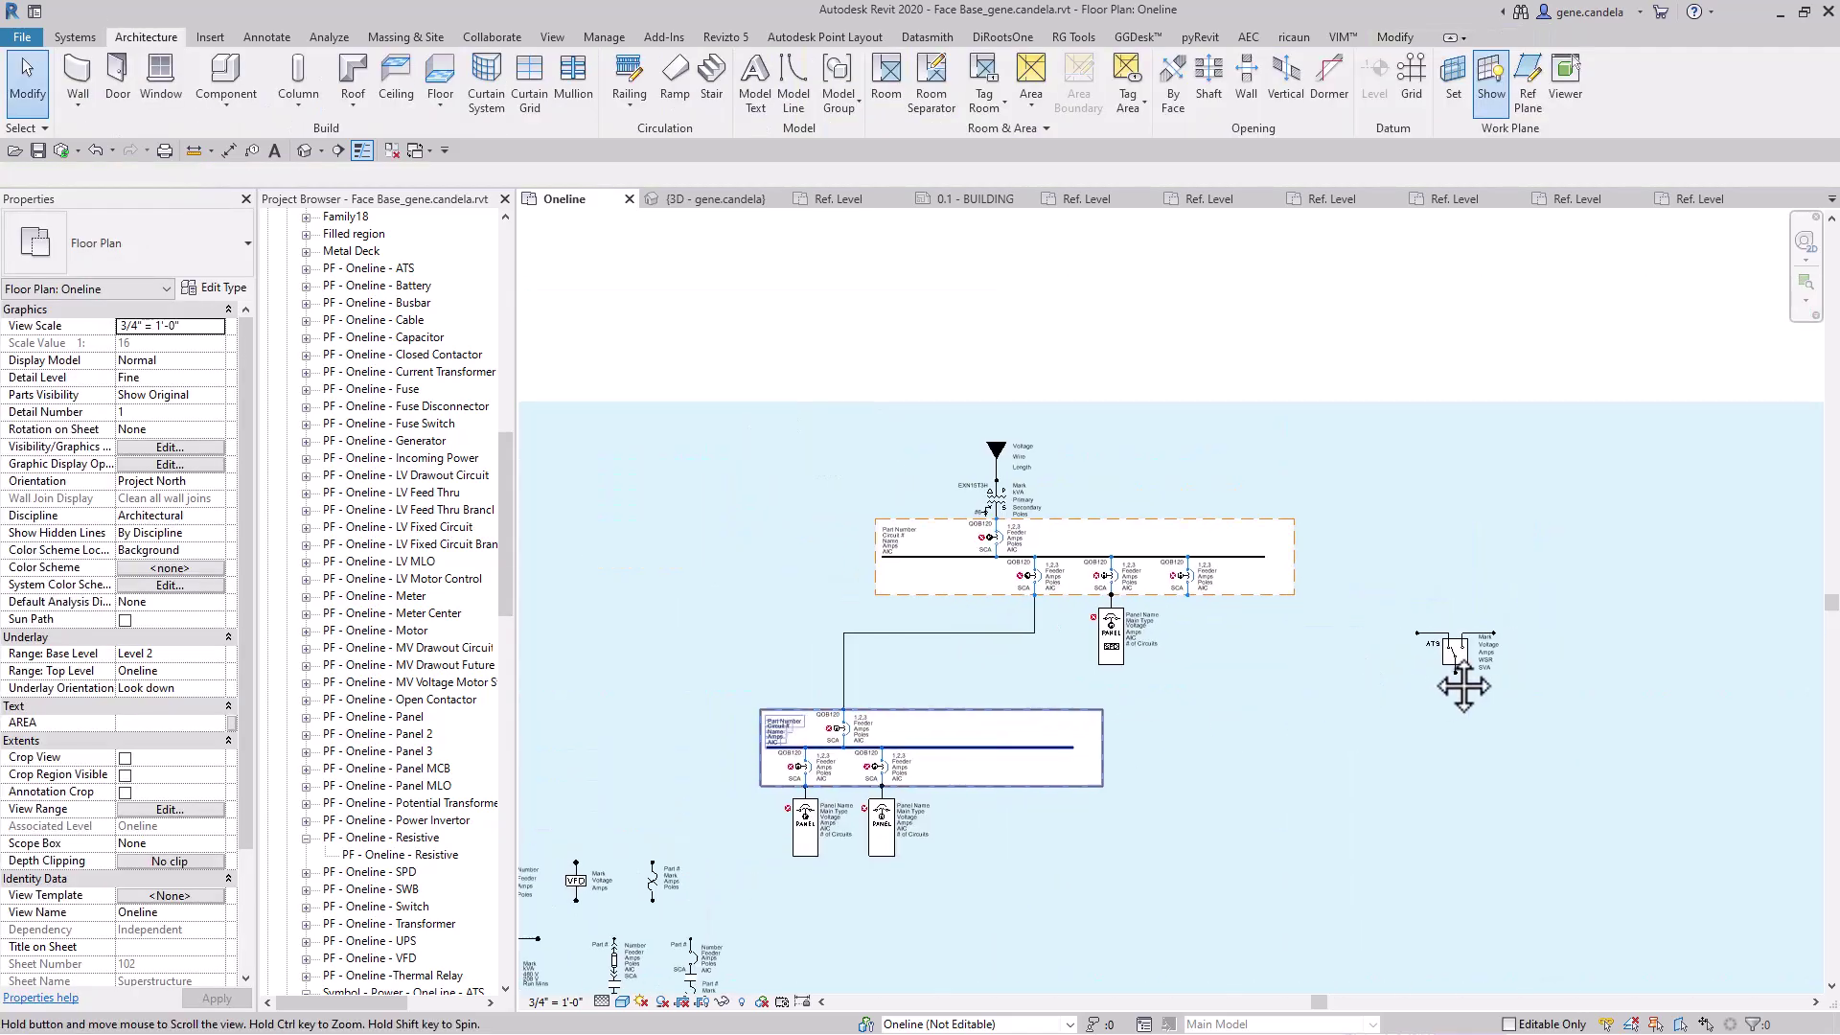
{"action": "middle_click_drag", "start_coordinate": [1445, 786], "coordinate": [899, 809]}
{"action": "scroll", "coordinate": [728, 834], "scroll_direction": "up", "scroll_amount": 2}
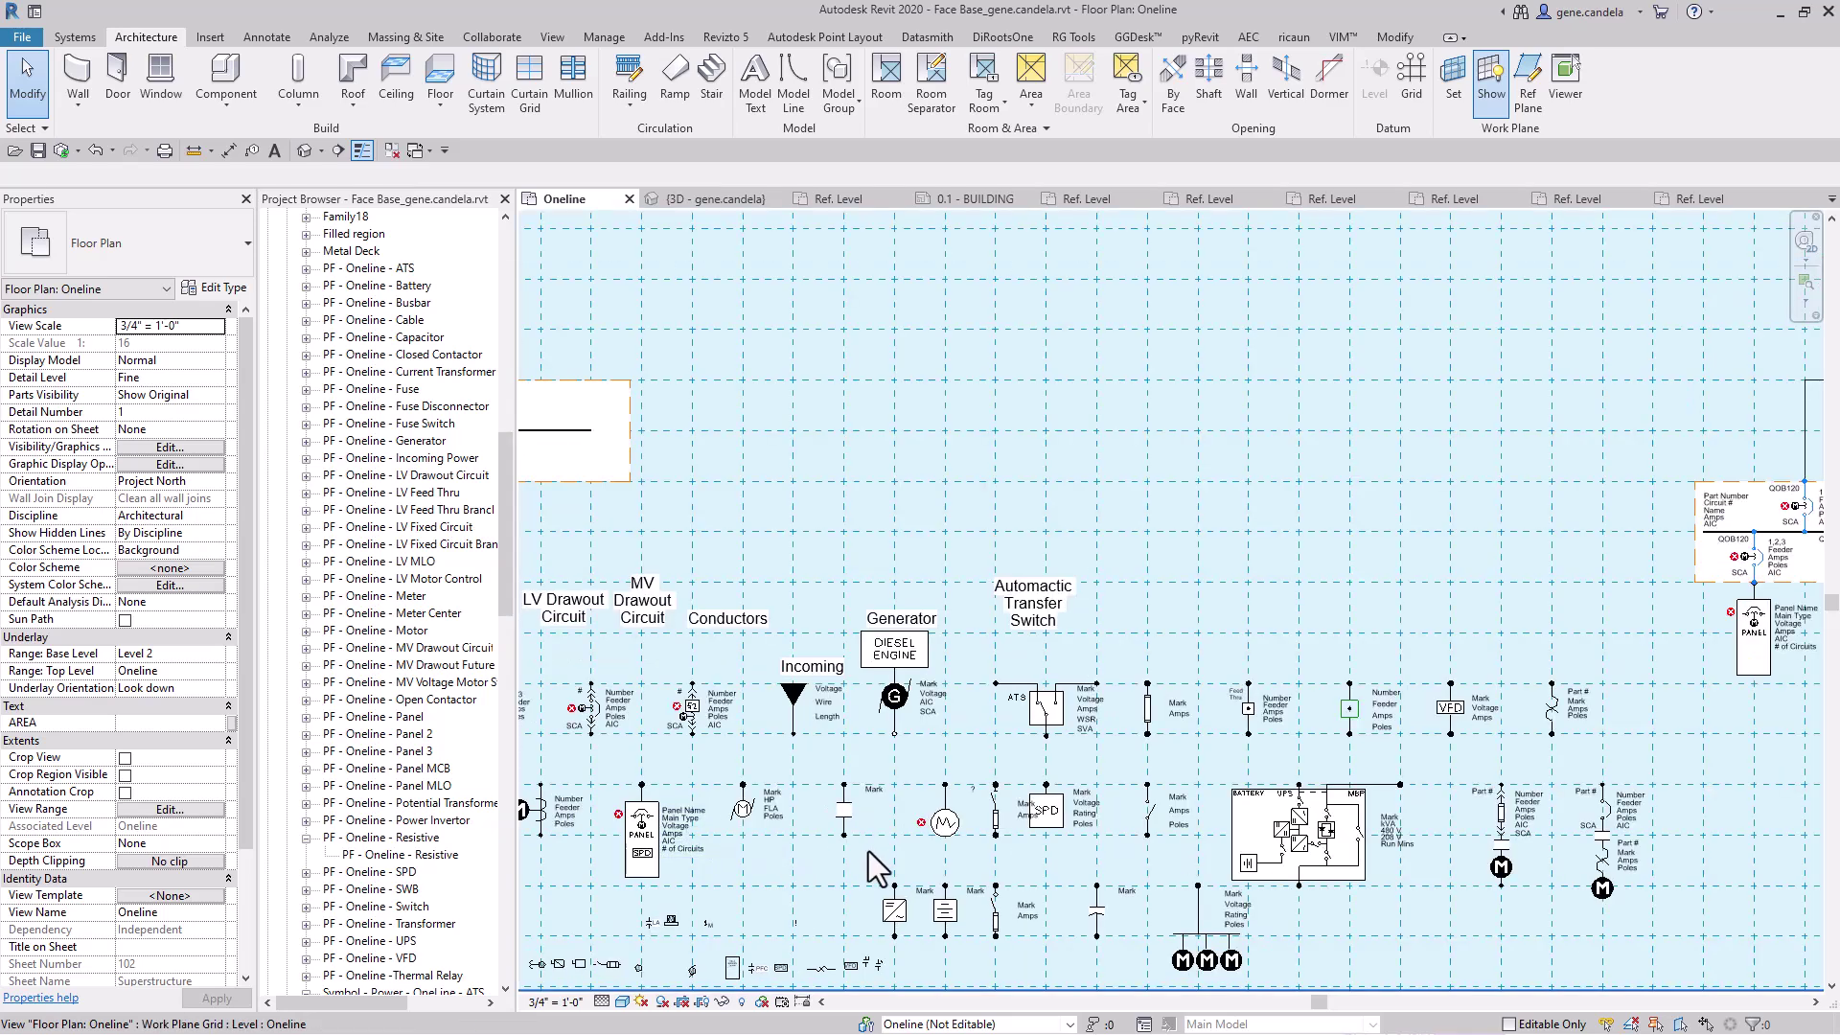
{"action": "left_click", "coordinate": [904, 671]}
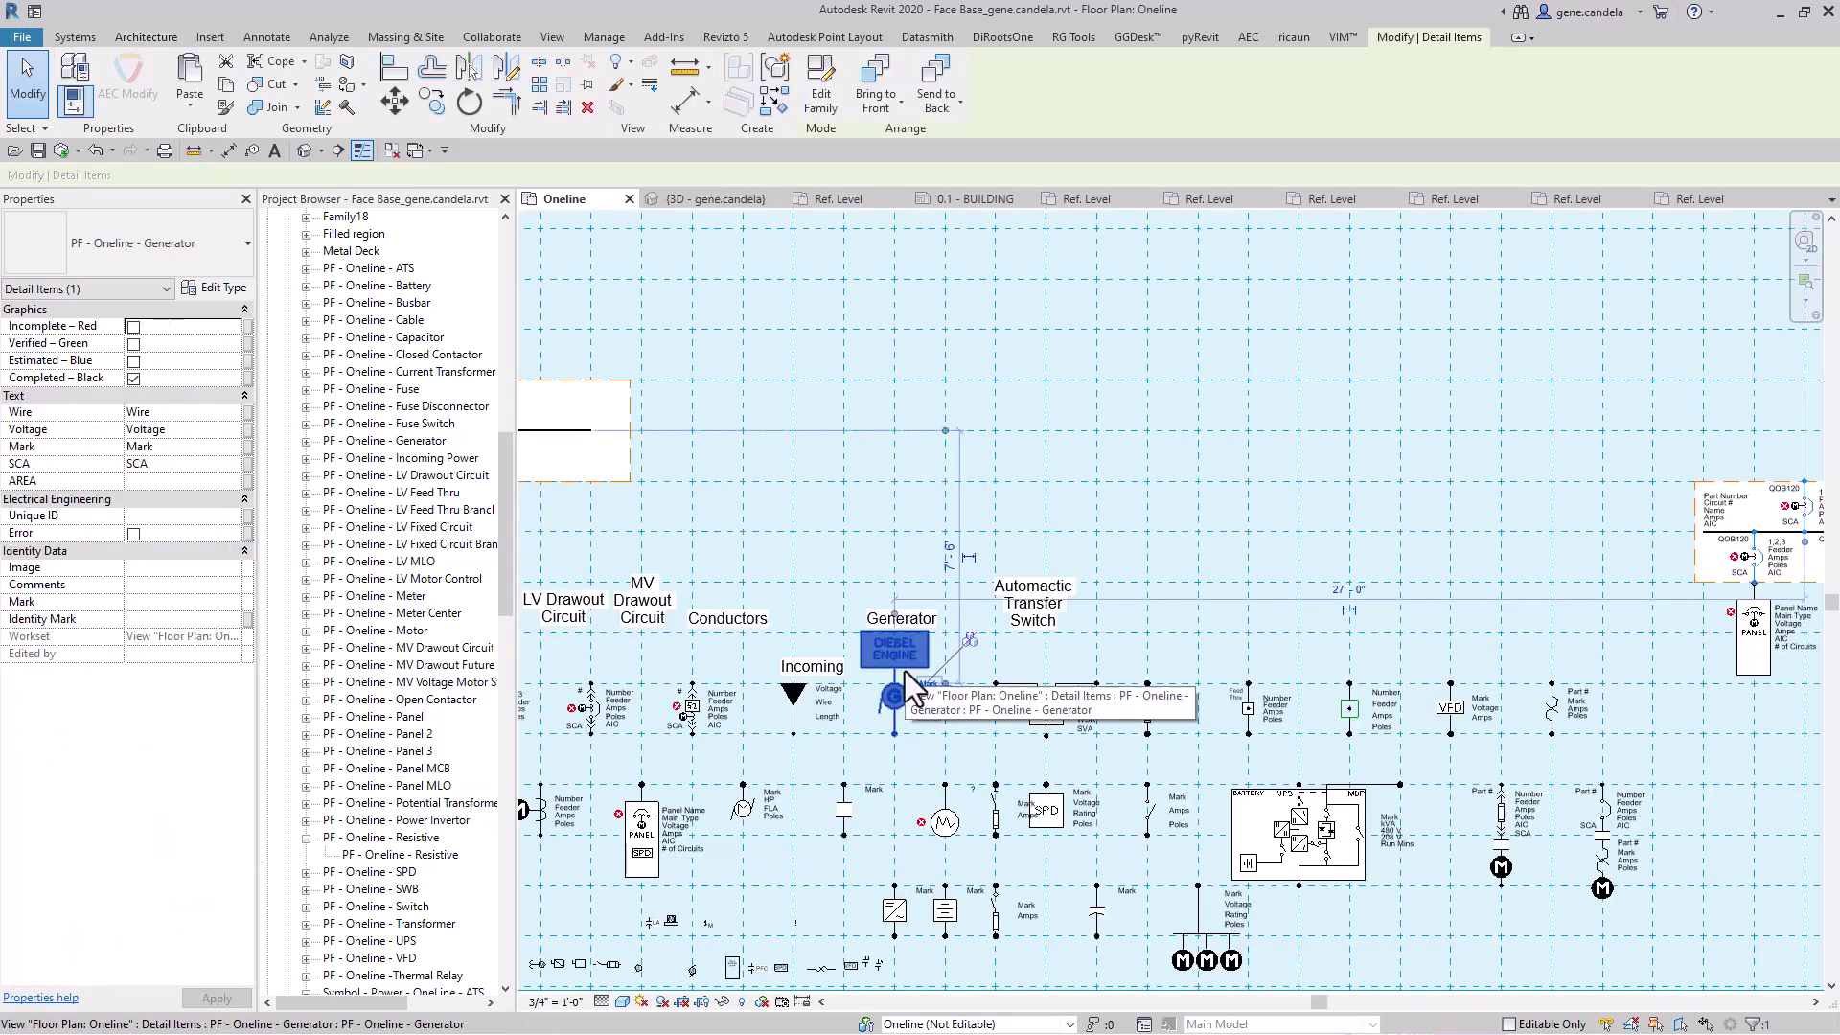
{"action": "right_click", "coordinate": [904, 671]}
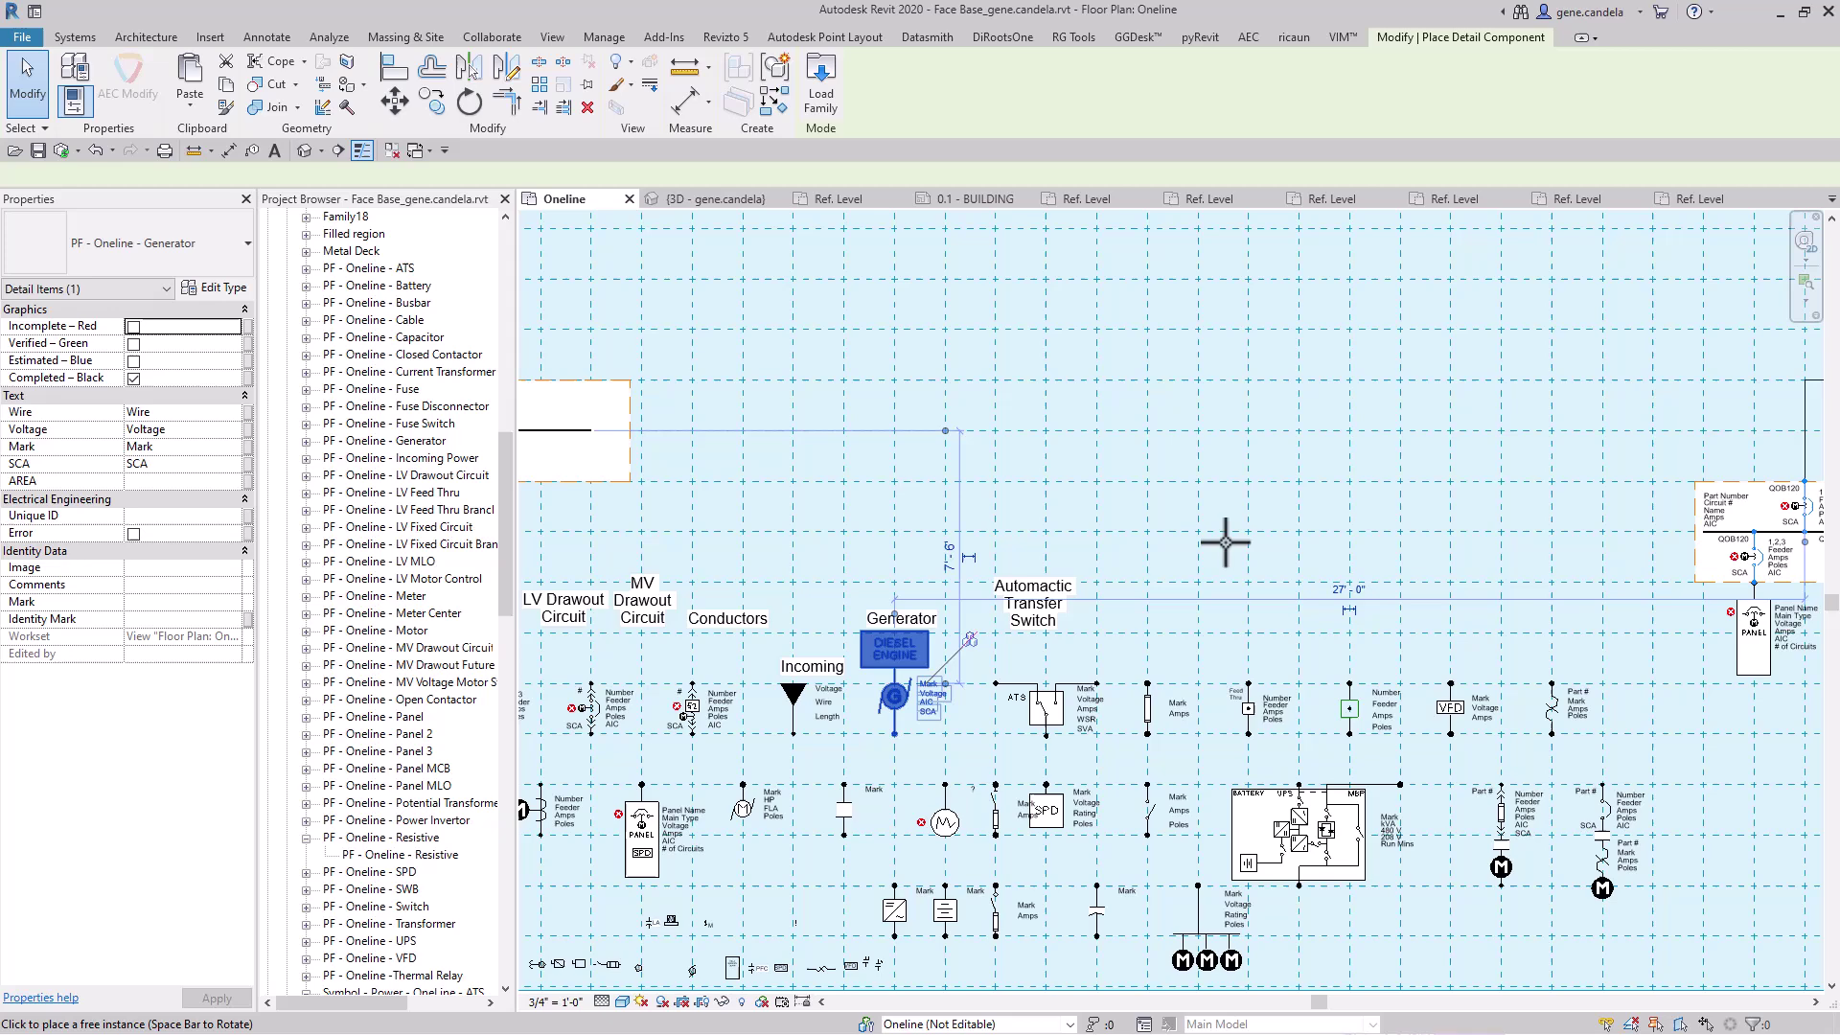
{"action": "scroll", "coordinate": [1226, 542], "scroll_direction": "down", "scroll_amount": 2}
{"action": "middle_click_drag", "start_coordinate": [1527, 410], "coordinate": [789, 563]}
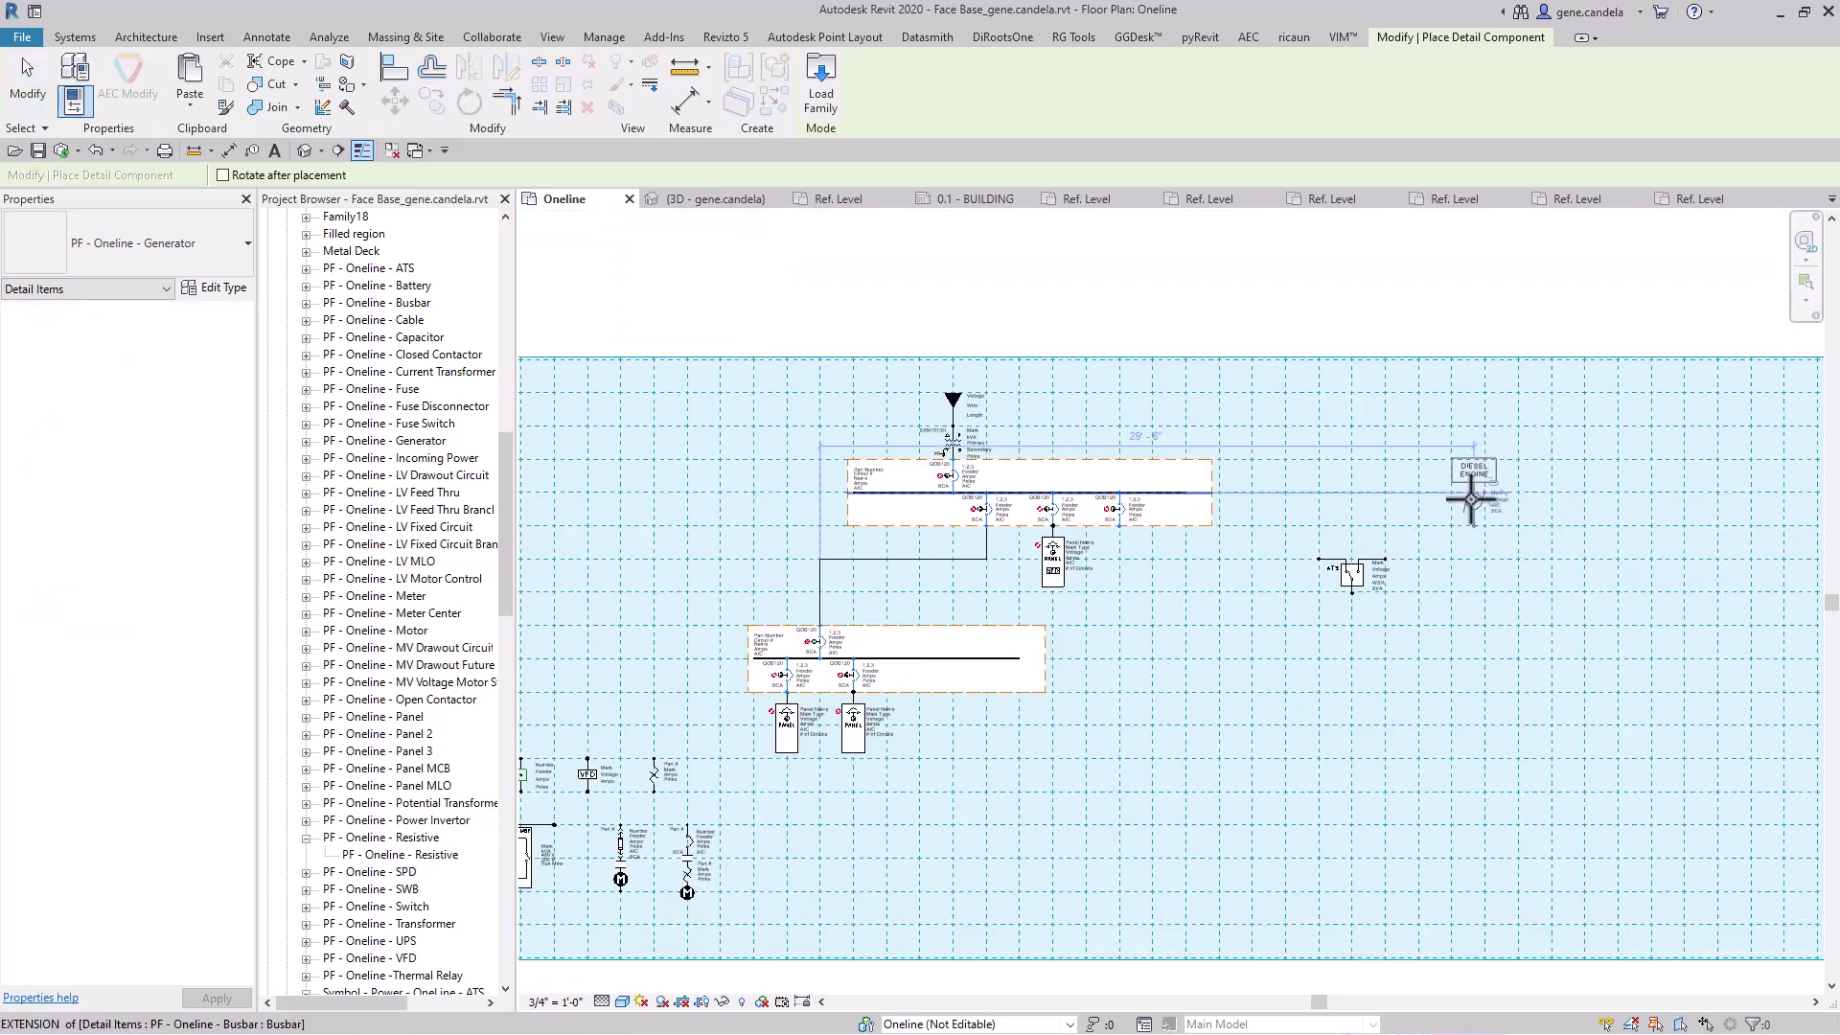
{"action": "left_click", "coordinate": [1484, 499]}
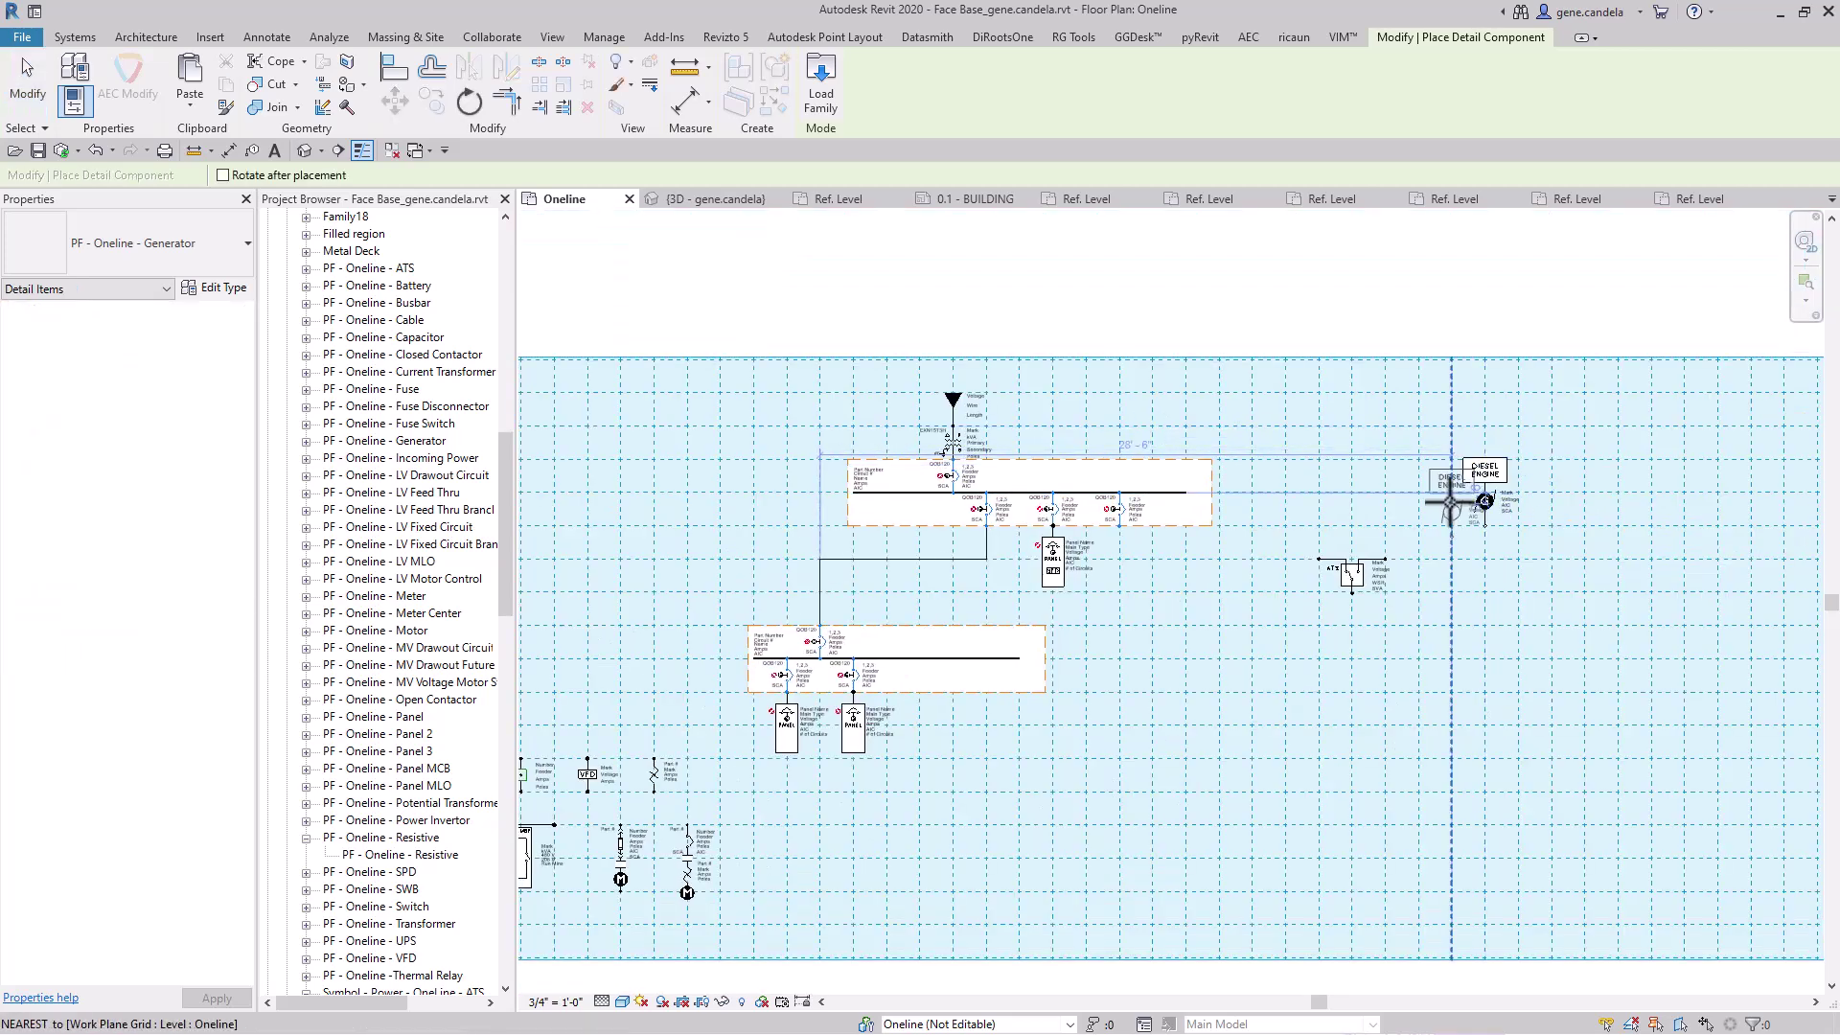
{"action": "key", "text": "Escape"}
{"action": "key", "text": "Escape"}
{"action": "scroll", "coordinate": [1552, 460], "scroll_direction": "up", "scroll_amount": 2}
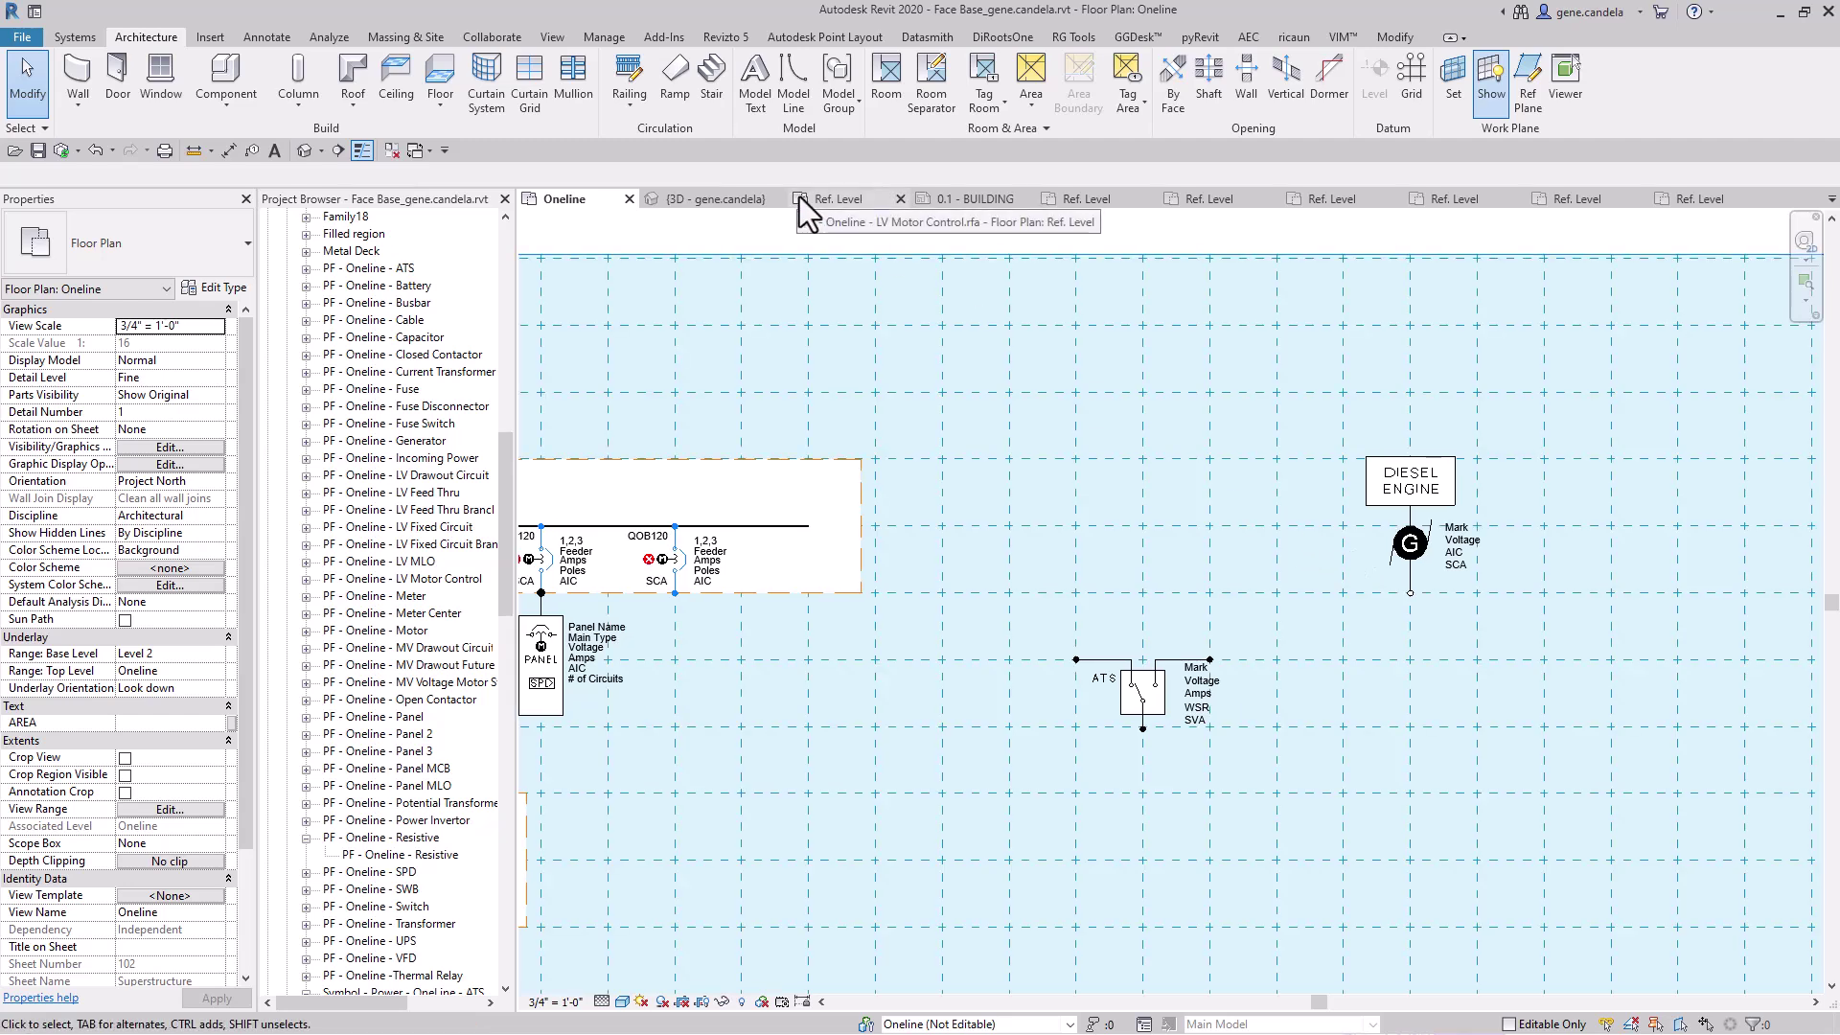
Step: Draw a DL detail line from the generator's bottom terminal down and over to the ATS's right side
{"action": "key", "text": "d"}
{"action": "key", "text": "l"}
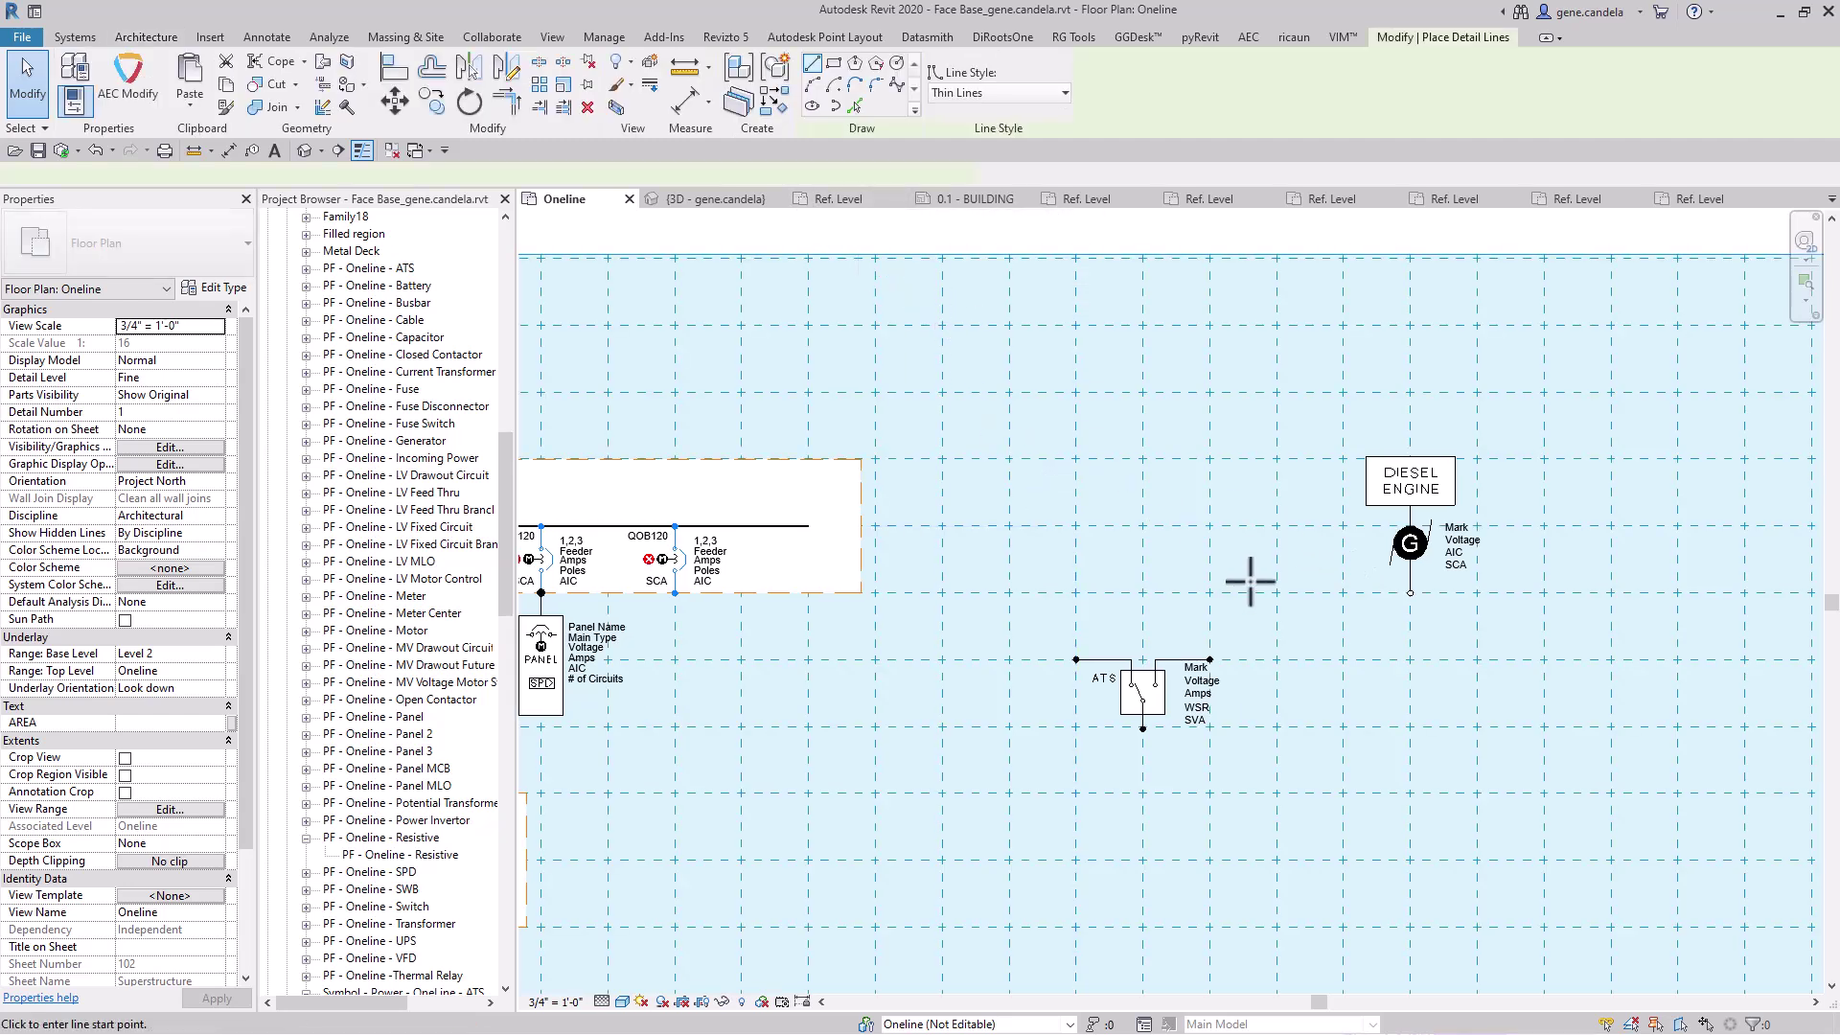
{"action": "scroll", "coordinate": [1410, 593], "scroll_direction": "up", "scroll_amount": 3}
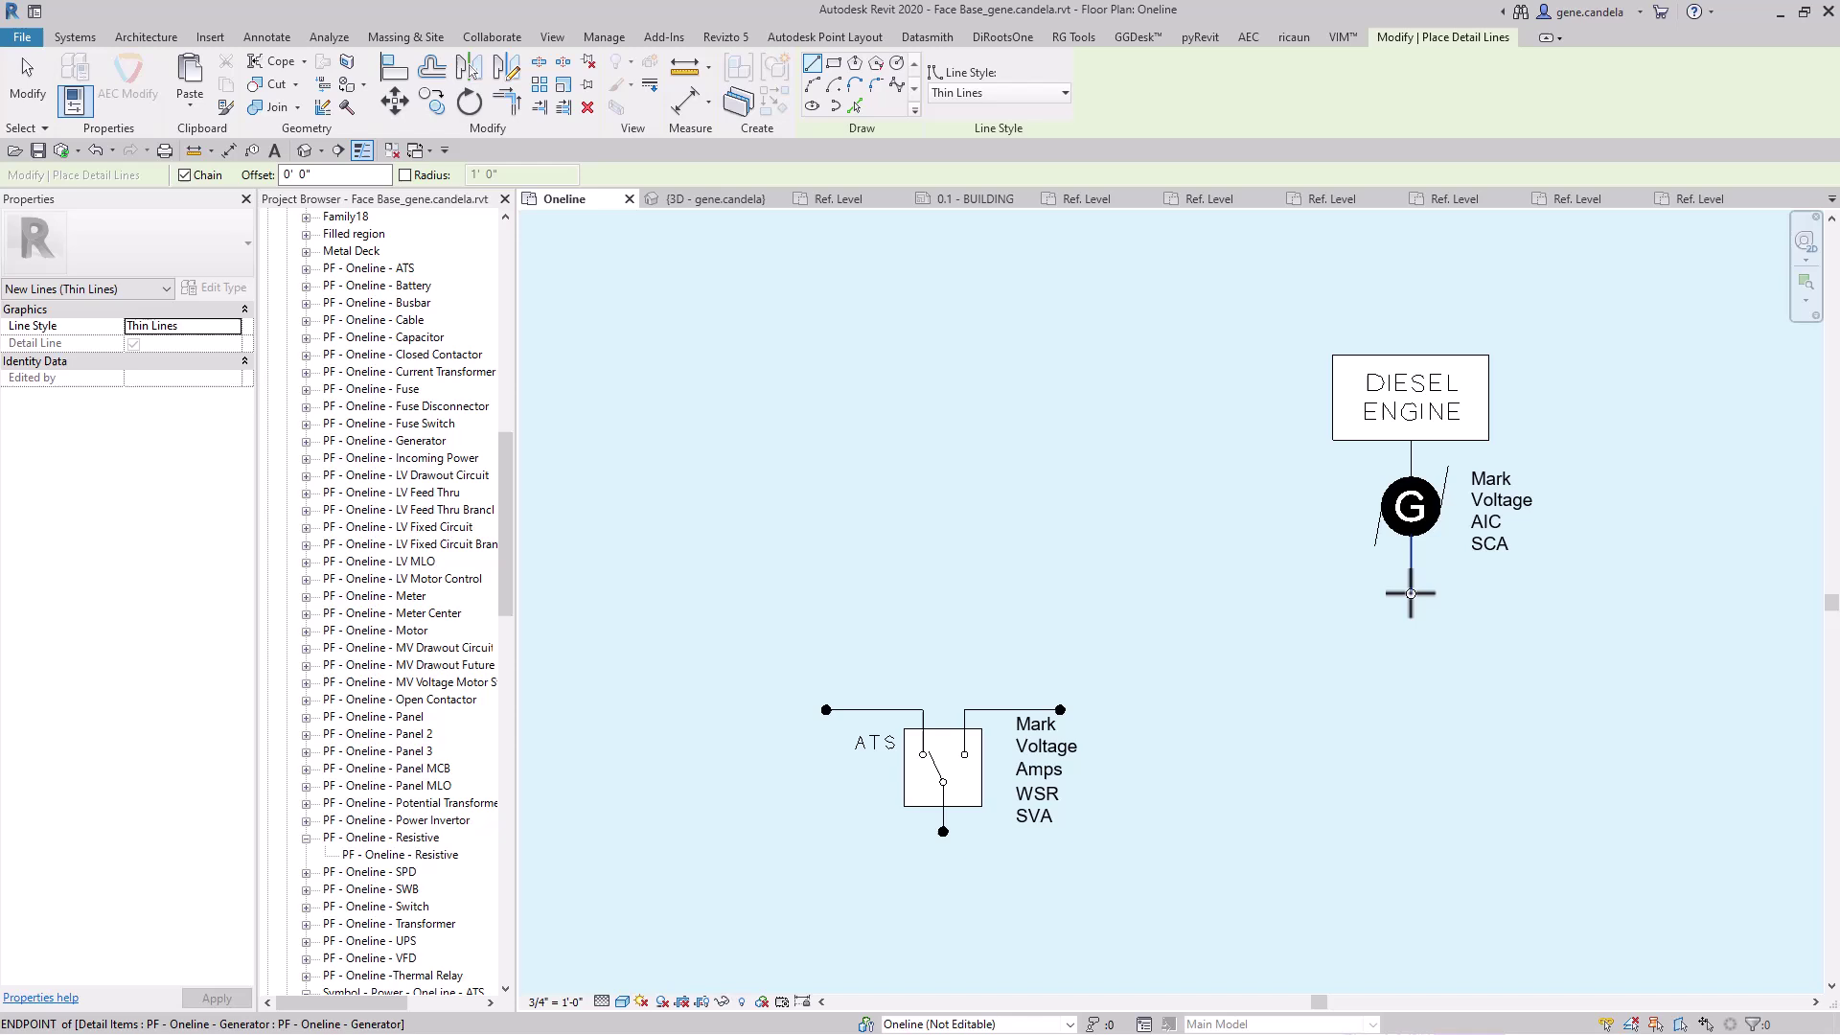
{"action": "left_click", "coordinate": [1410, 593]}
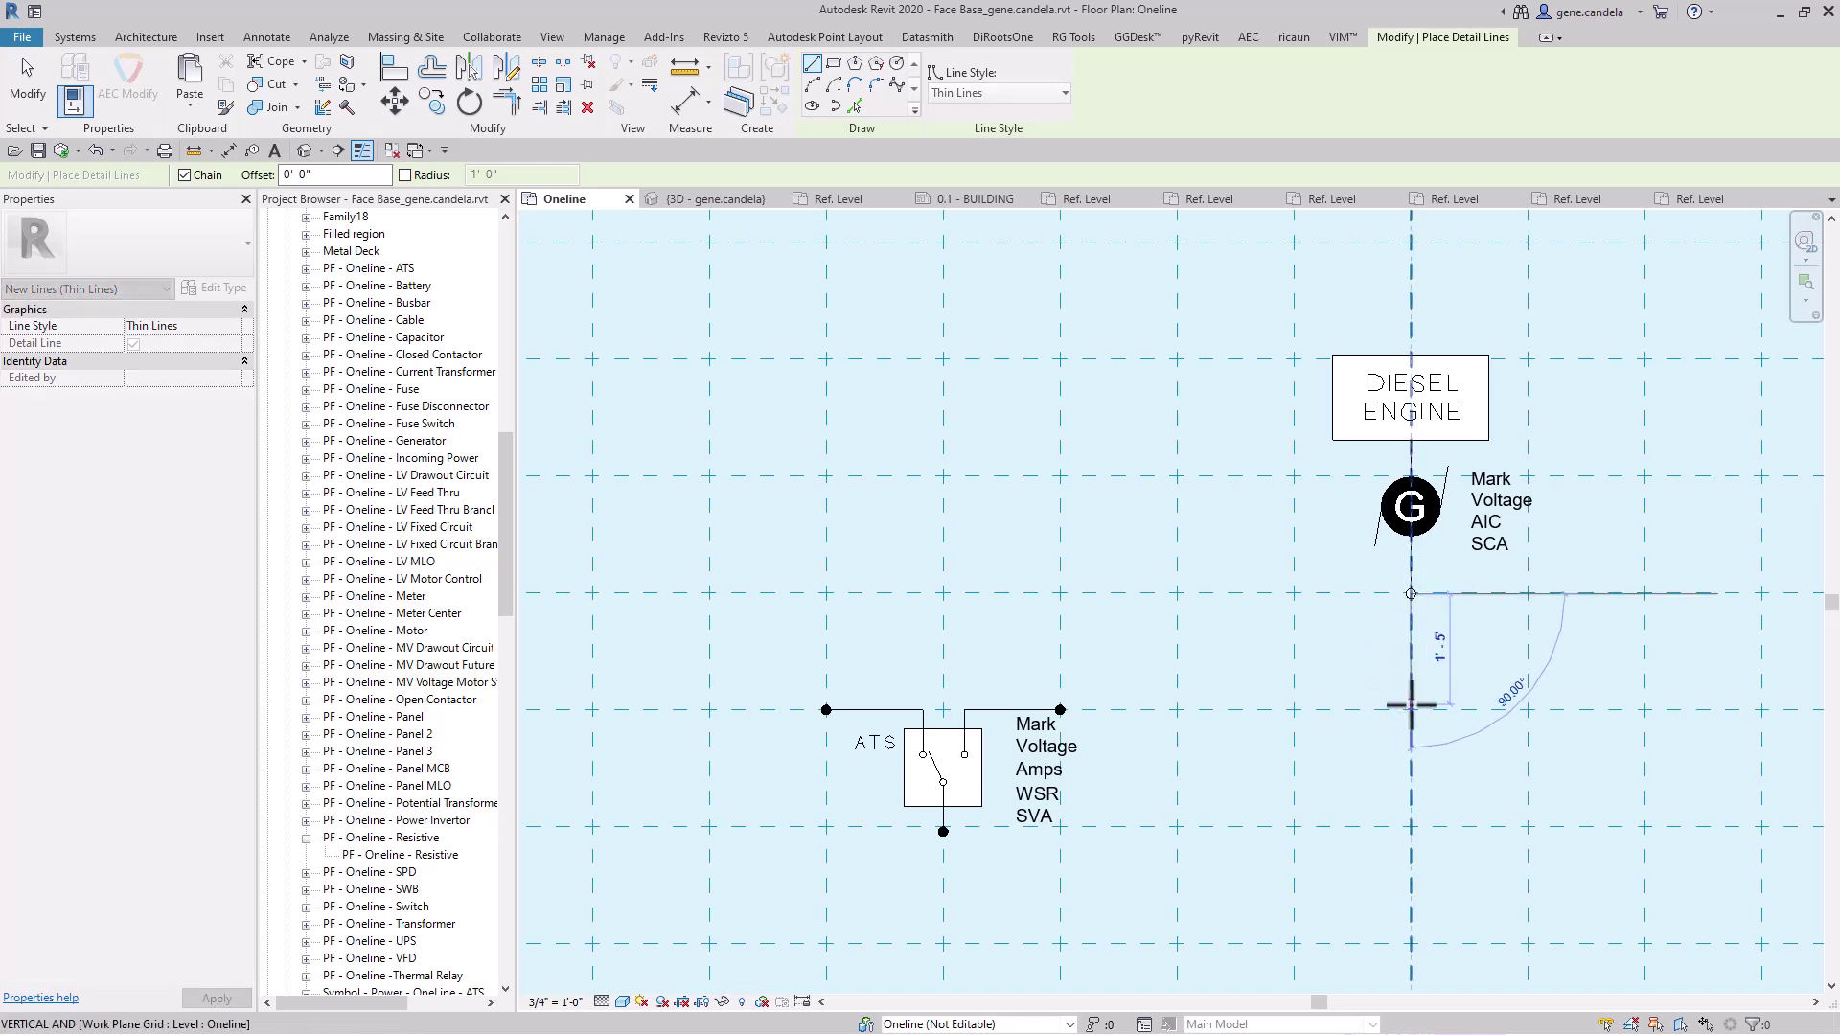
{"action": "left_click", "coordinate": [1411, 709]}
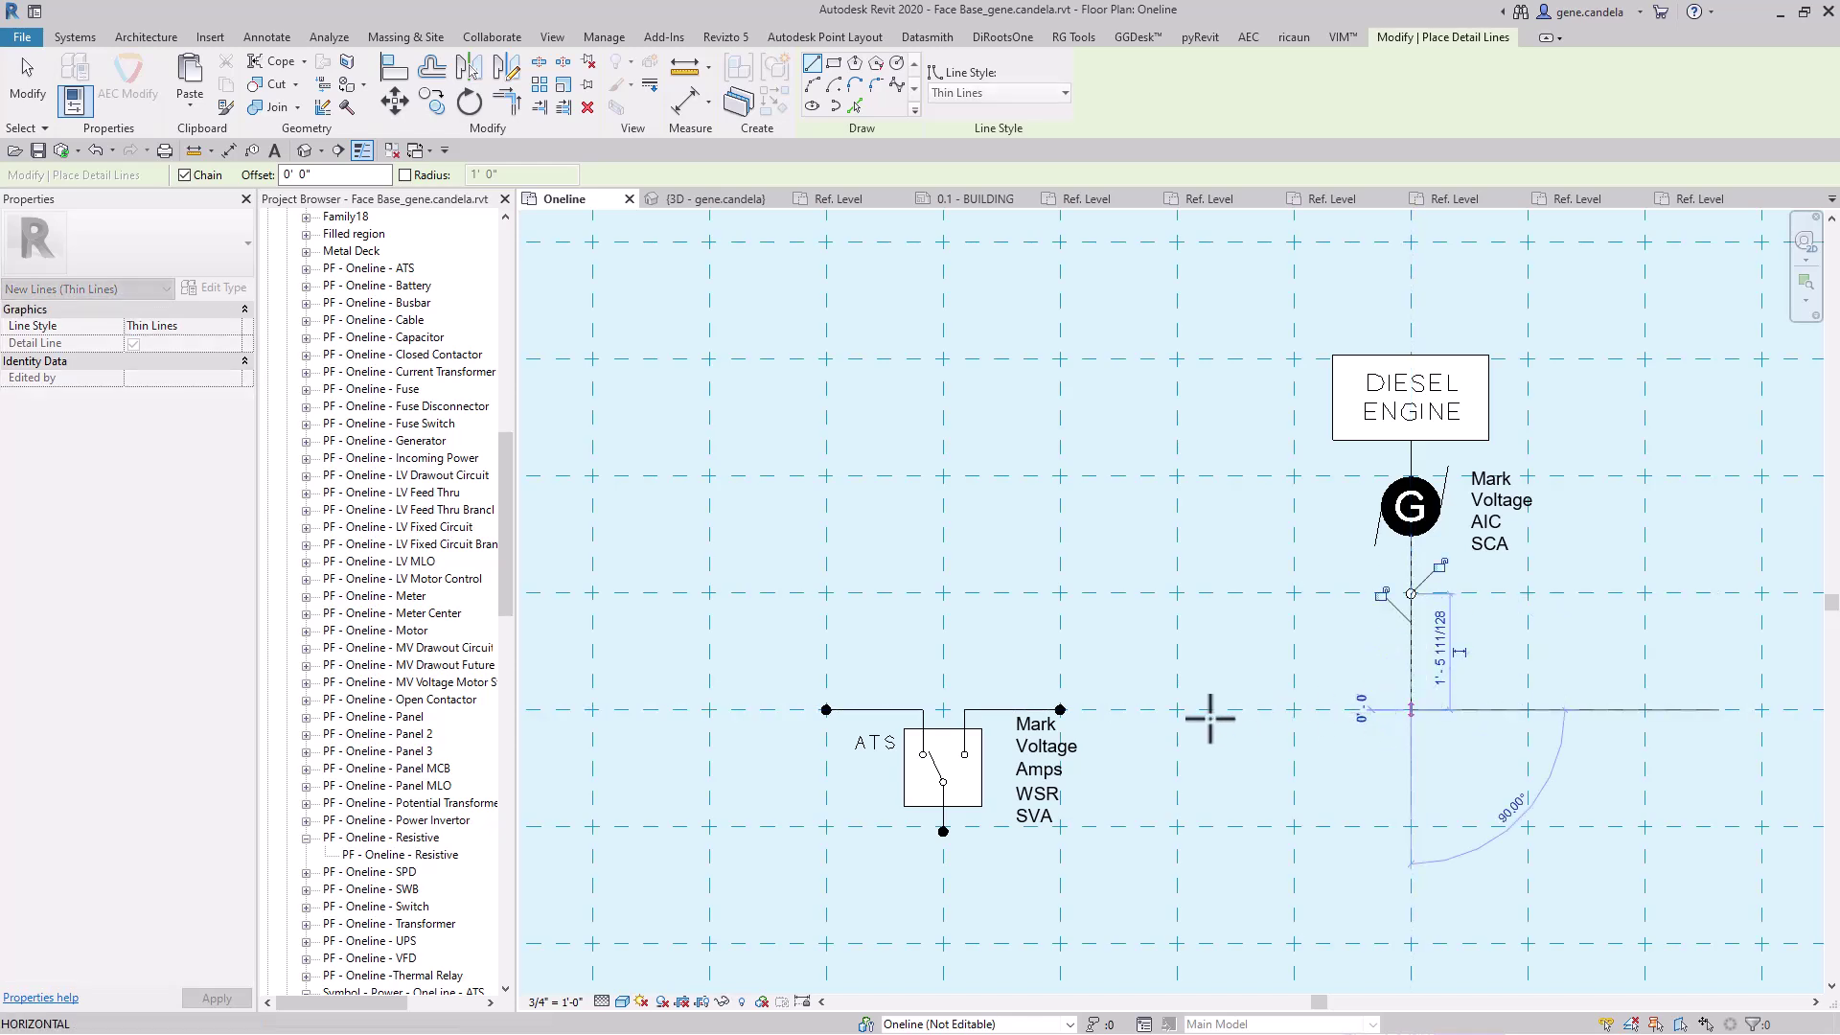
{"action": "left_click", "coordinate": [1060, 709]}
Step: Draw a detail line from the new feeder's bottom terminal down and over to the ATS's left side
{"action": "scroll", "coordinate": [1060, 709], "scroll_direction": "down", "scroll_amount": 3}
{"action": "middle_click_drag", "start_coordinate": [1158, 714], "coordinate": [1265, 718]}
{"action": "scroll", "coordinate": [882, 670], "scroll_direction": "up", "scroll_amount": 1}
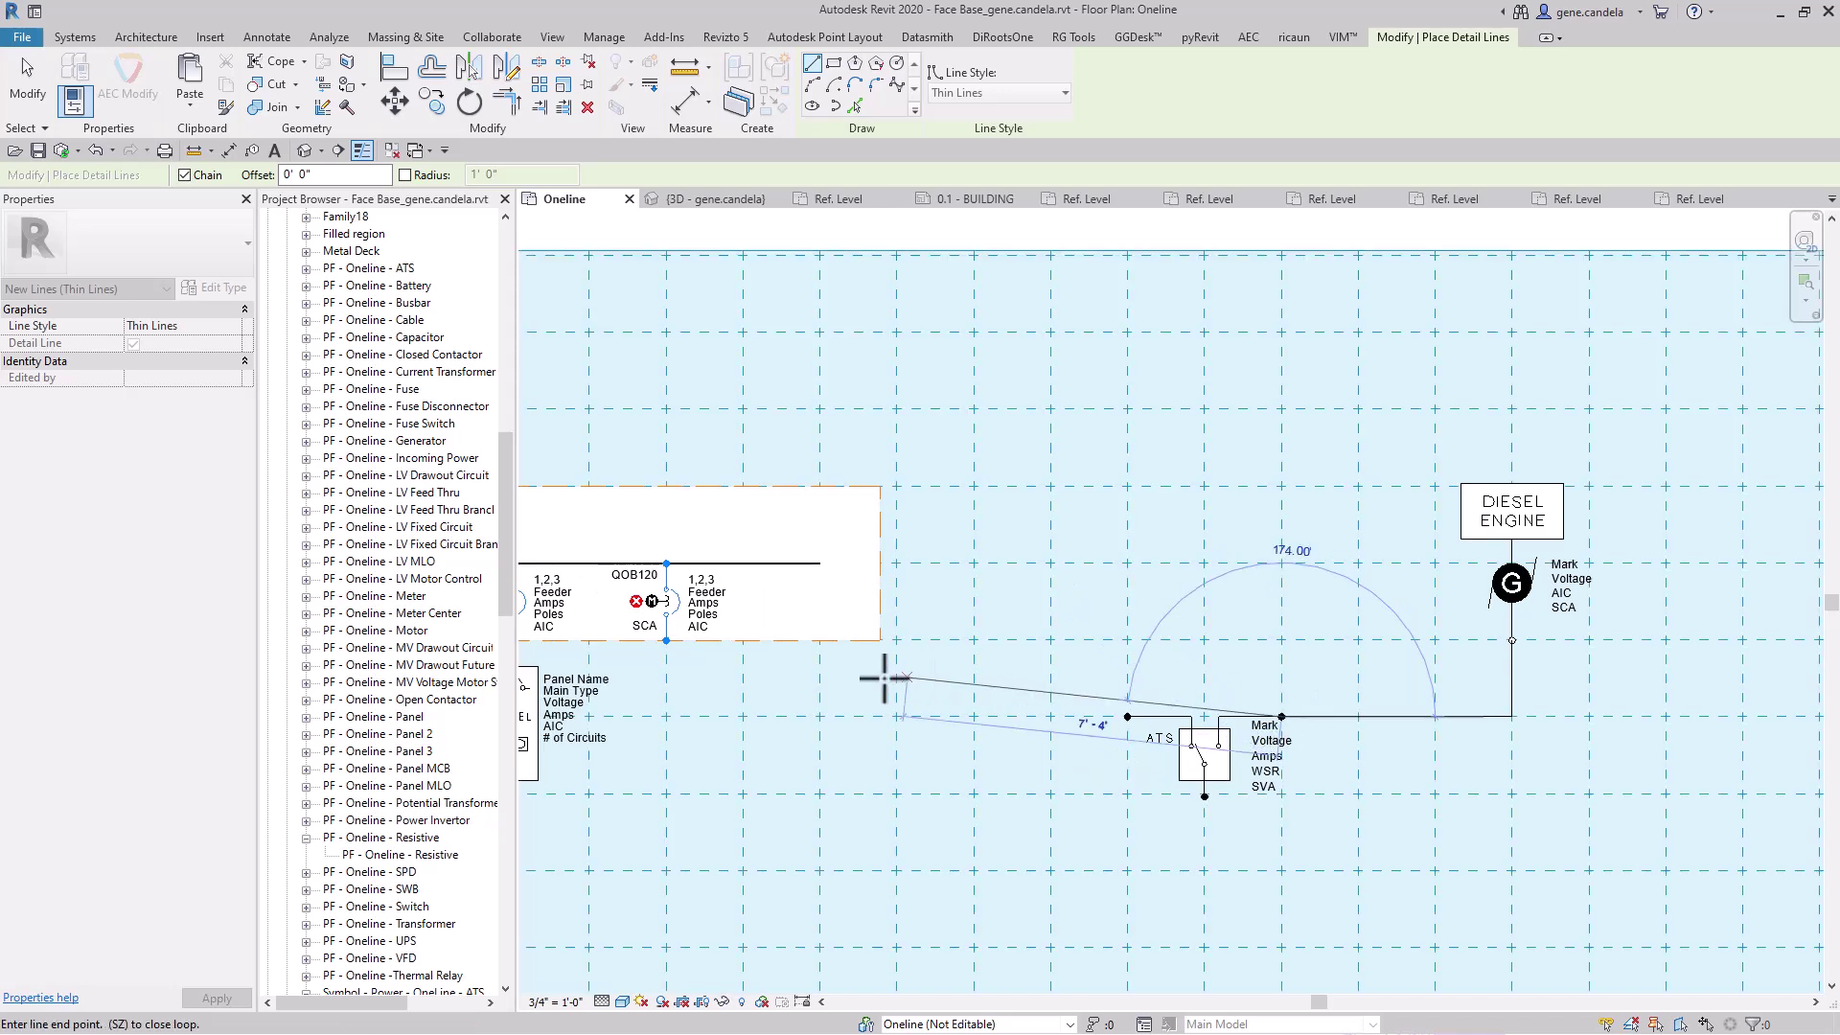
{"action": "left_click", "coordinate": [666, 642]}
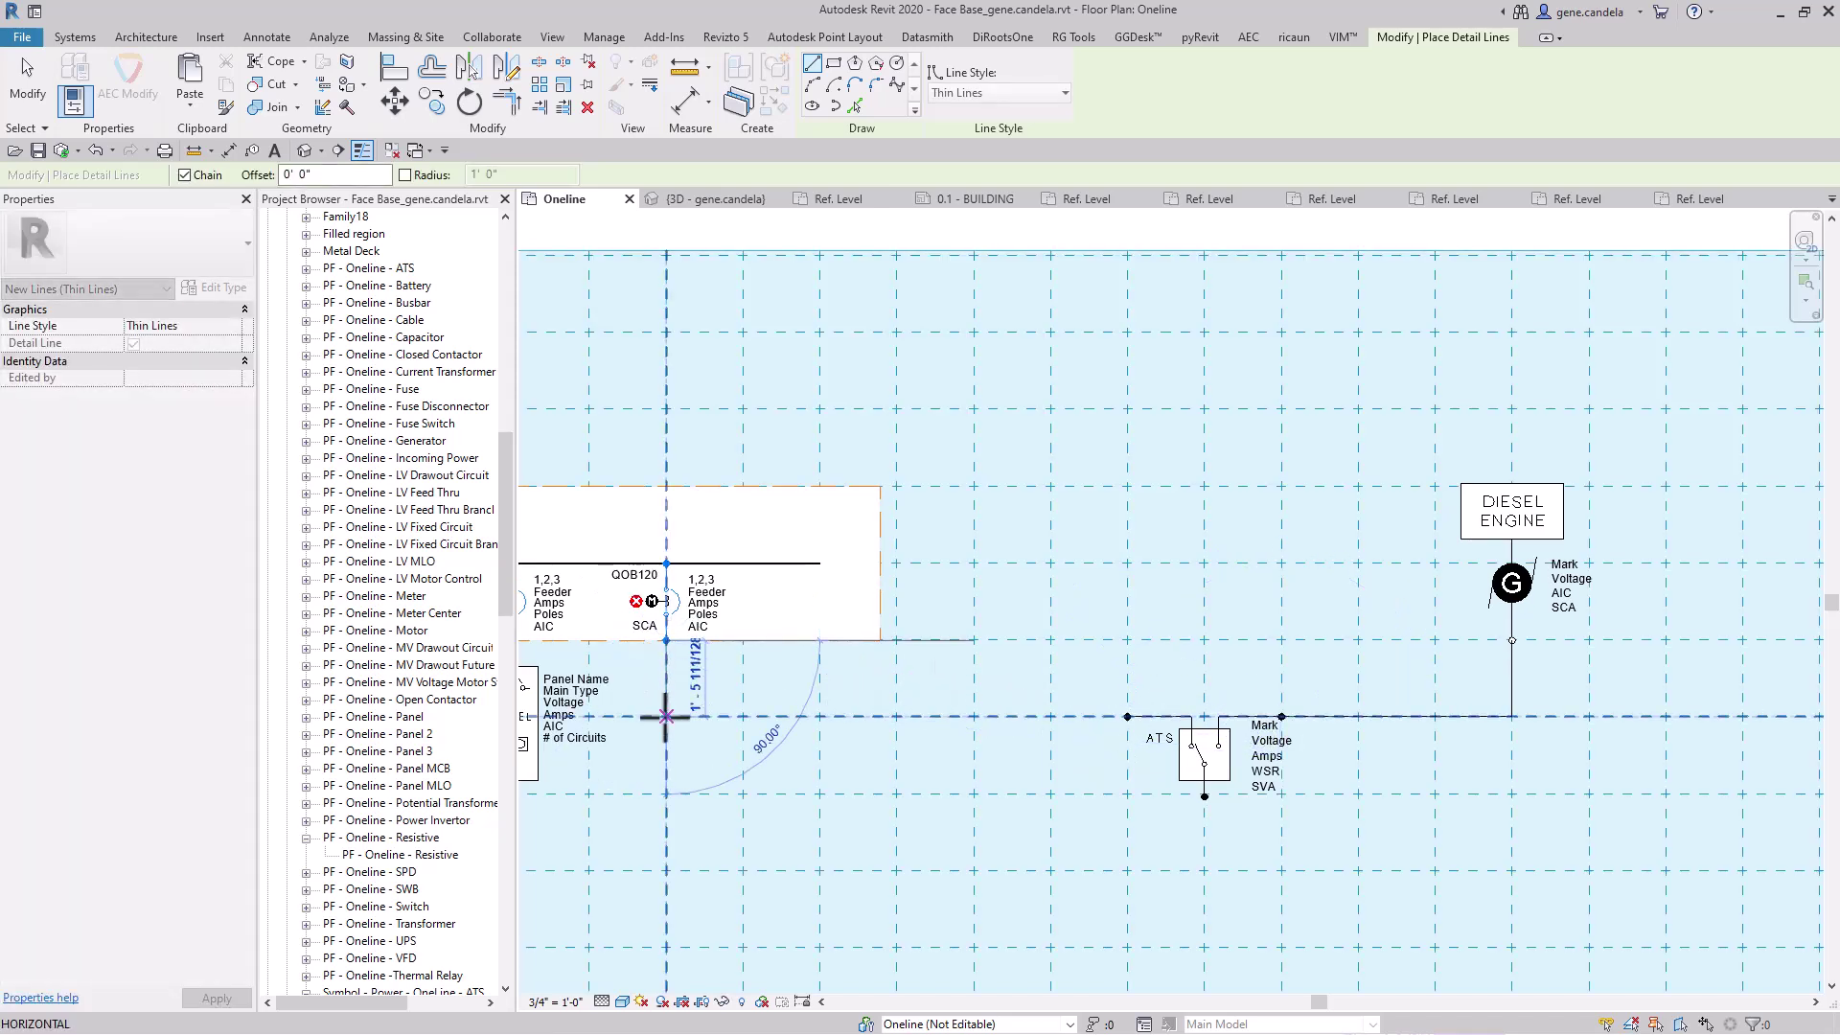
{"action": "left_click", "coordinate": [666, 716]}
{"action": "left_click", "coordinate": [1126, 716]}
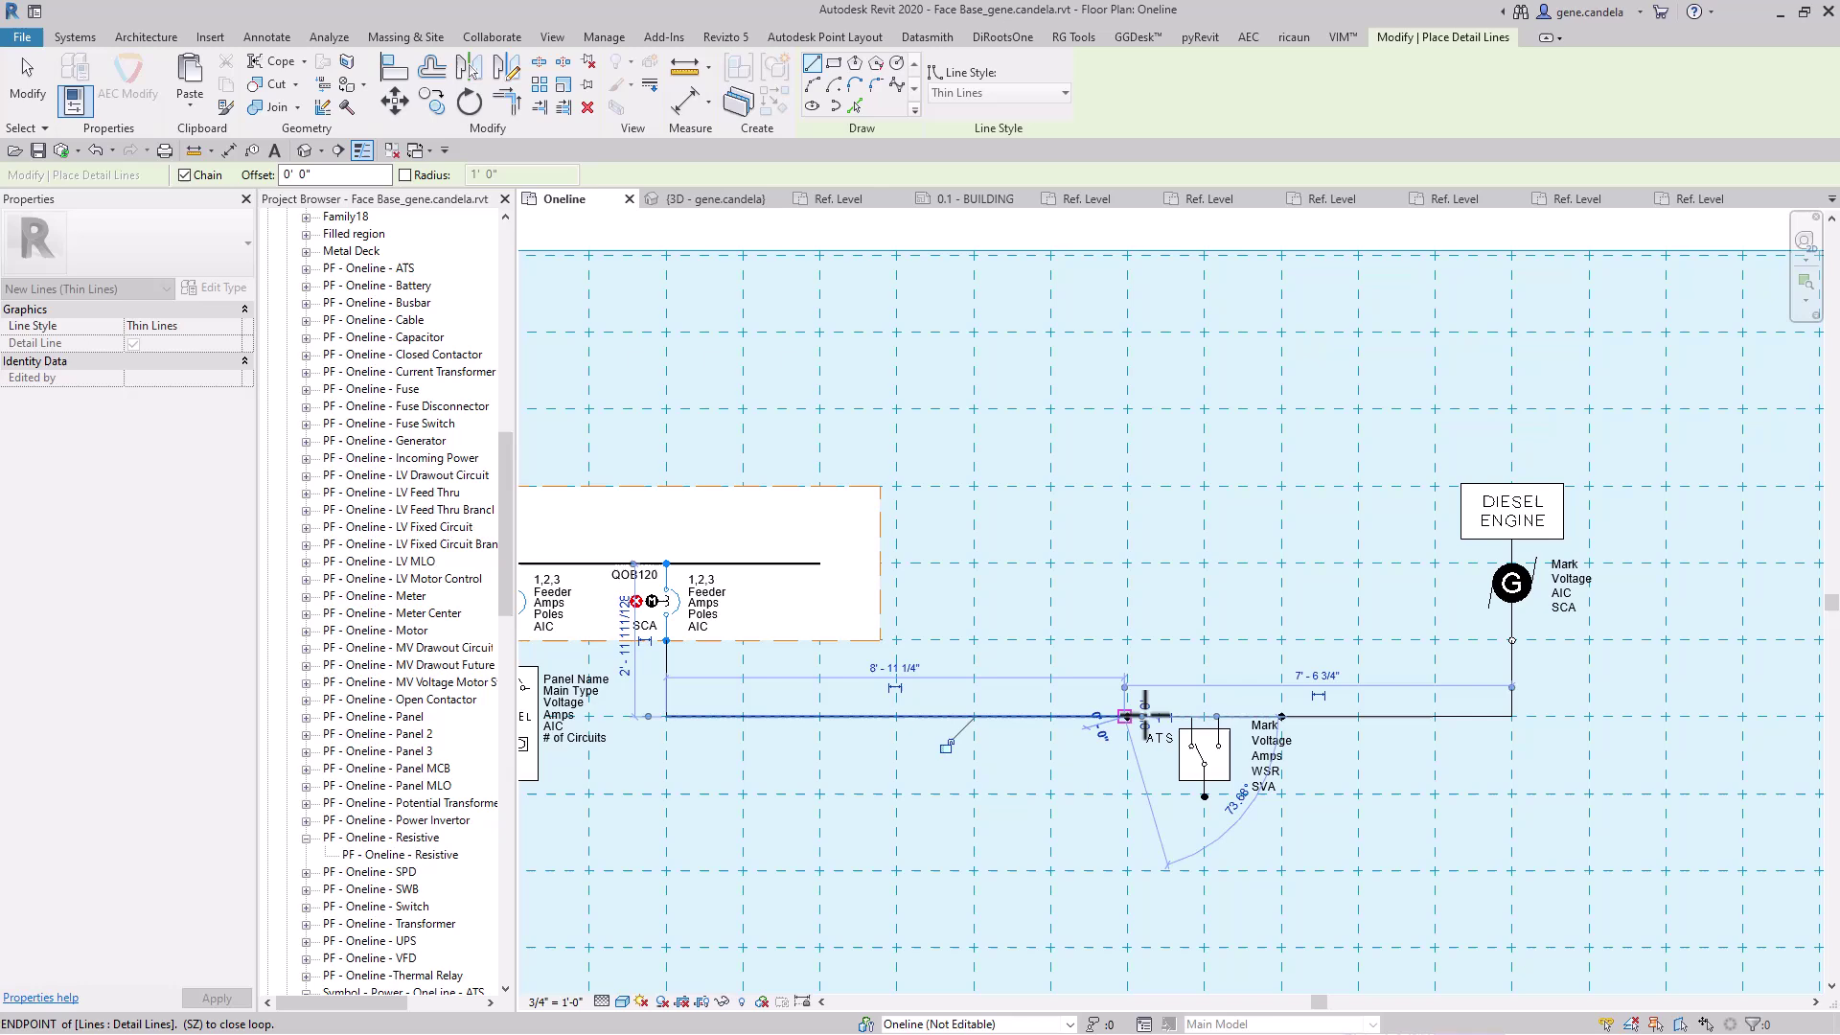
{"action": "key", "text": "Escape"}
{"action": "key", "text": "Escape"}
{"action": "scroll", "coordinate": [1215, 695], "scroll_direction": "down", "scroll_amount": 2}
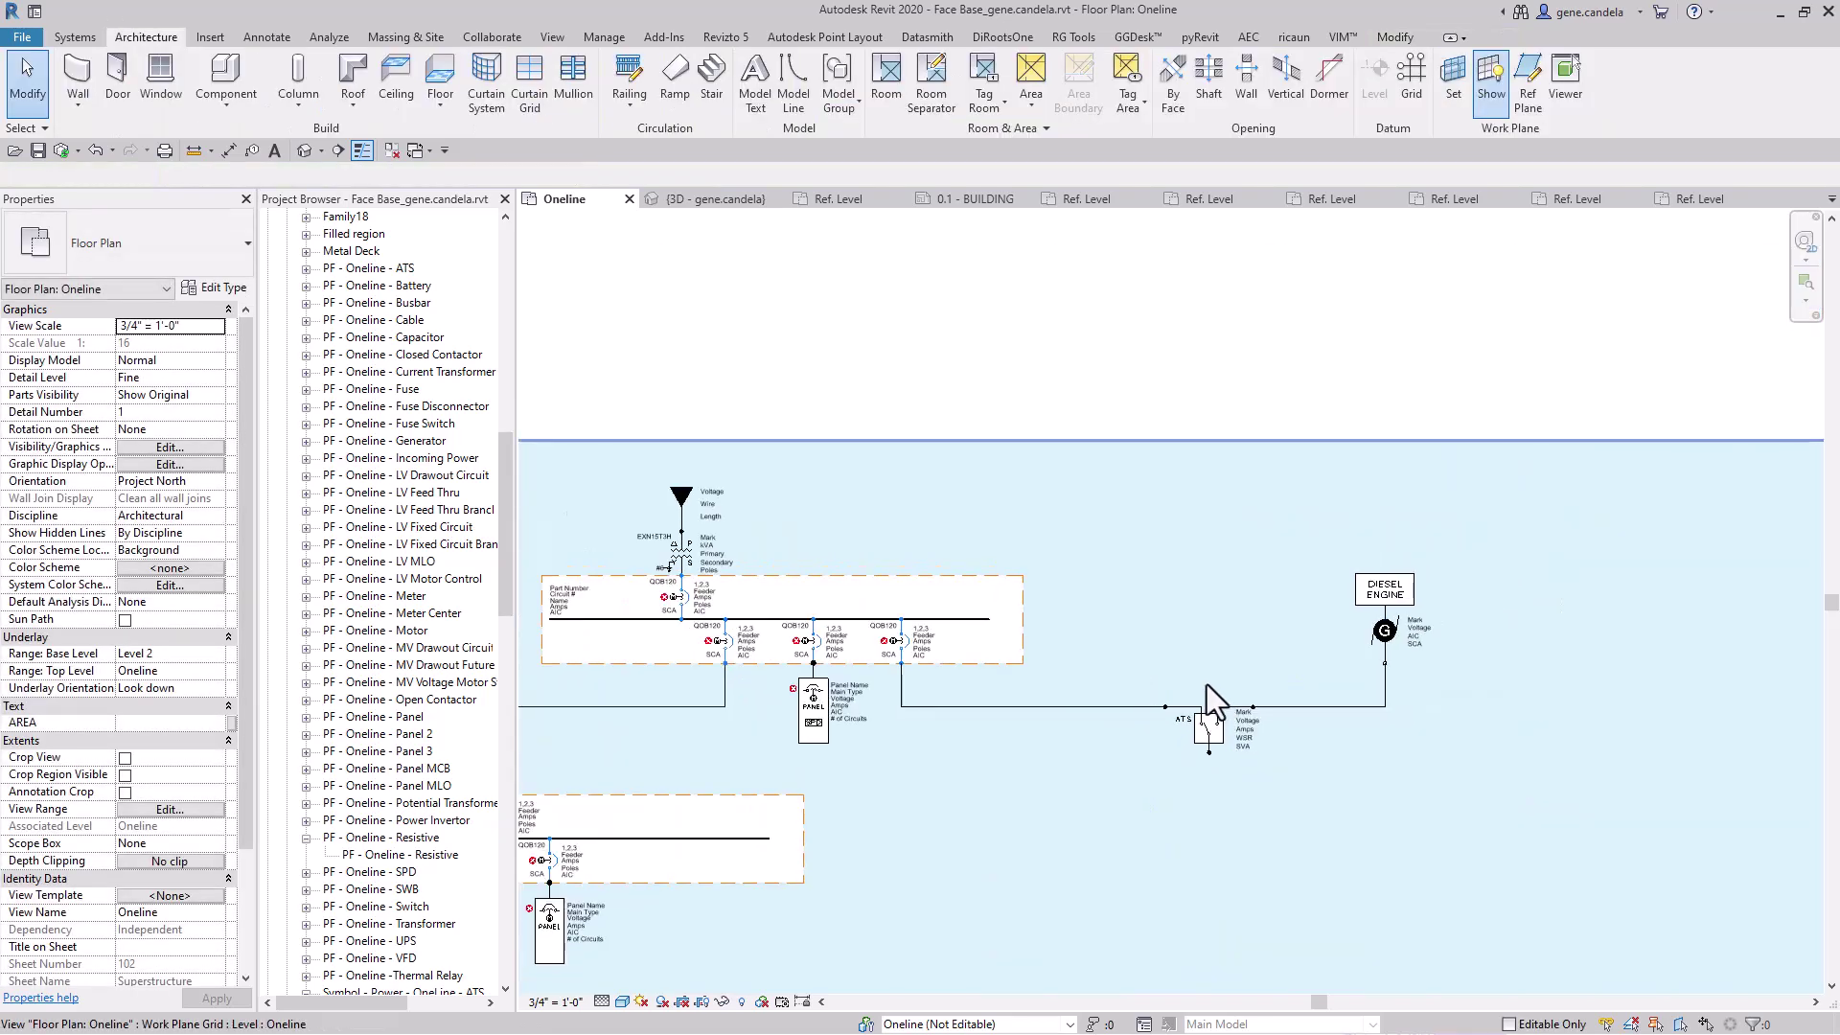
{"action": "middle_click_drag", "start_coordinate": [1206, 684], "coordinate": [1260, 645]}
{"action": "middle_click_drag", "start_coordinate": [1085, 736], "coordinate": [1119, 669]}
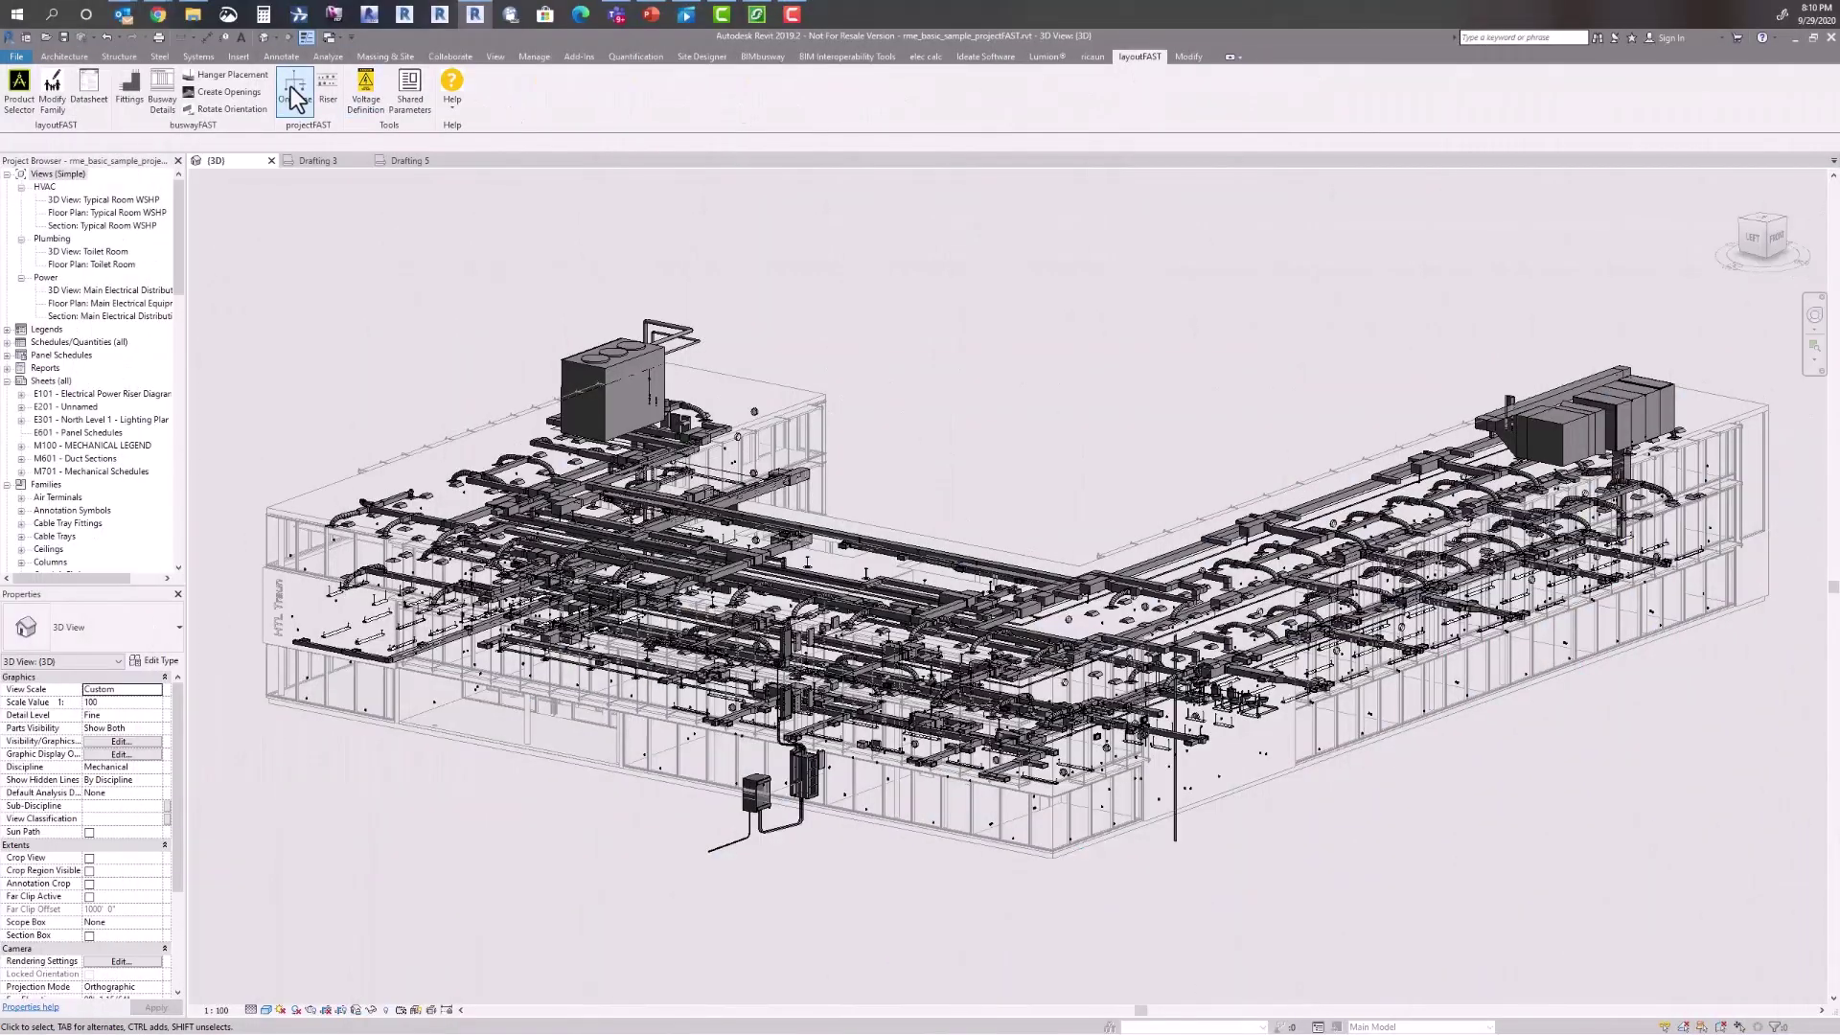
Step: Generate a projectFAST Oneline diagram from the sample model and acknowledge the message
{"action": "left_click", "coordinate": [291, 86]}
{"action": "left_click", "coordinate": [968, 534]}
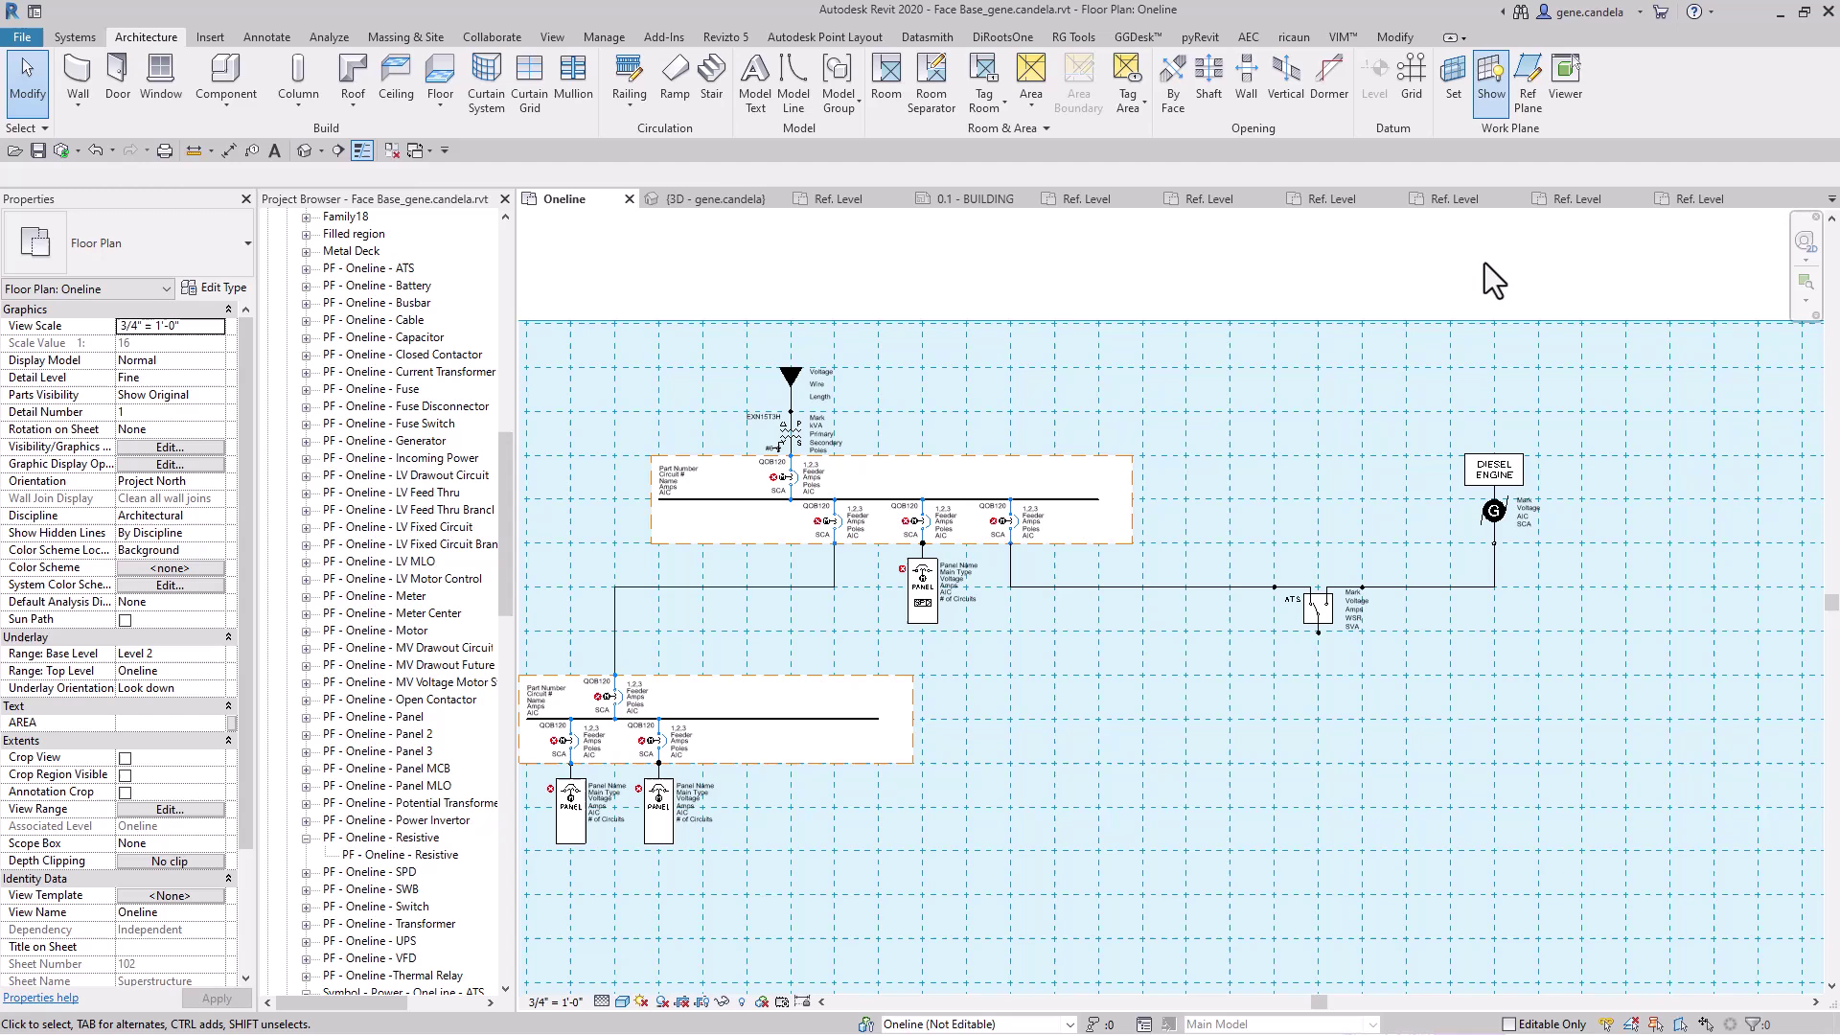
Step: Turn on the System Browser from the View tab's User Interface list and reframe the diagram
{"action": "left_click", "coordinate": [548, 42]}
{"action": "left_click", "coordinate": [1652, 115]}
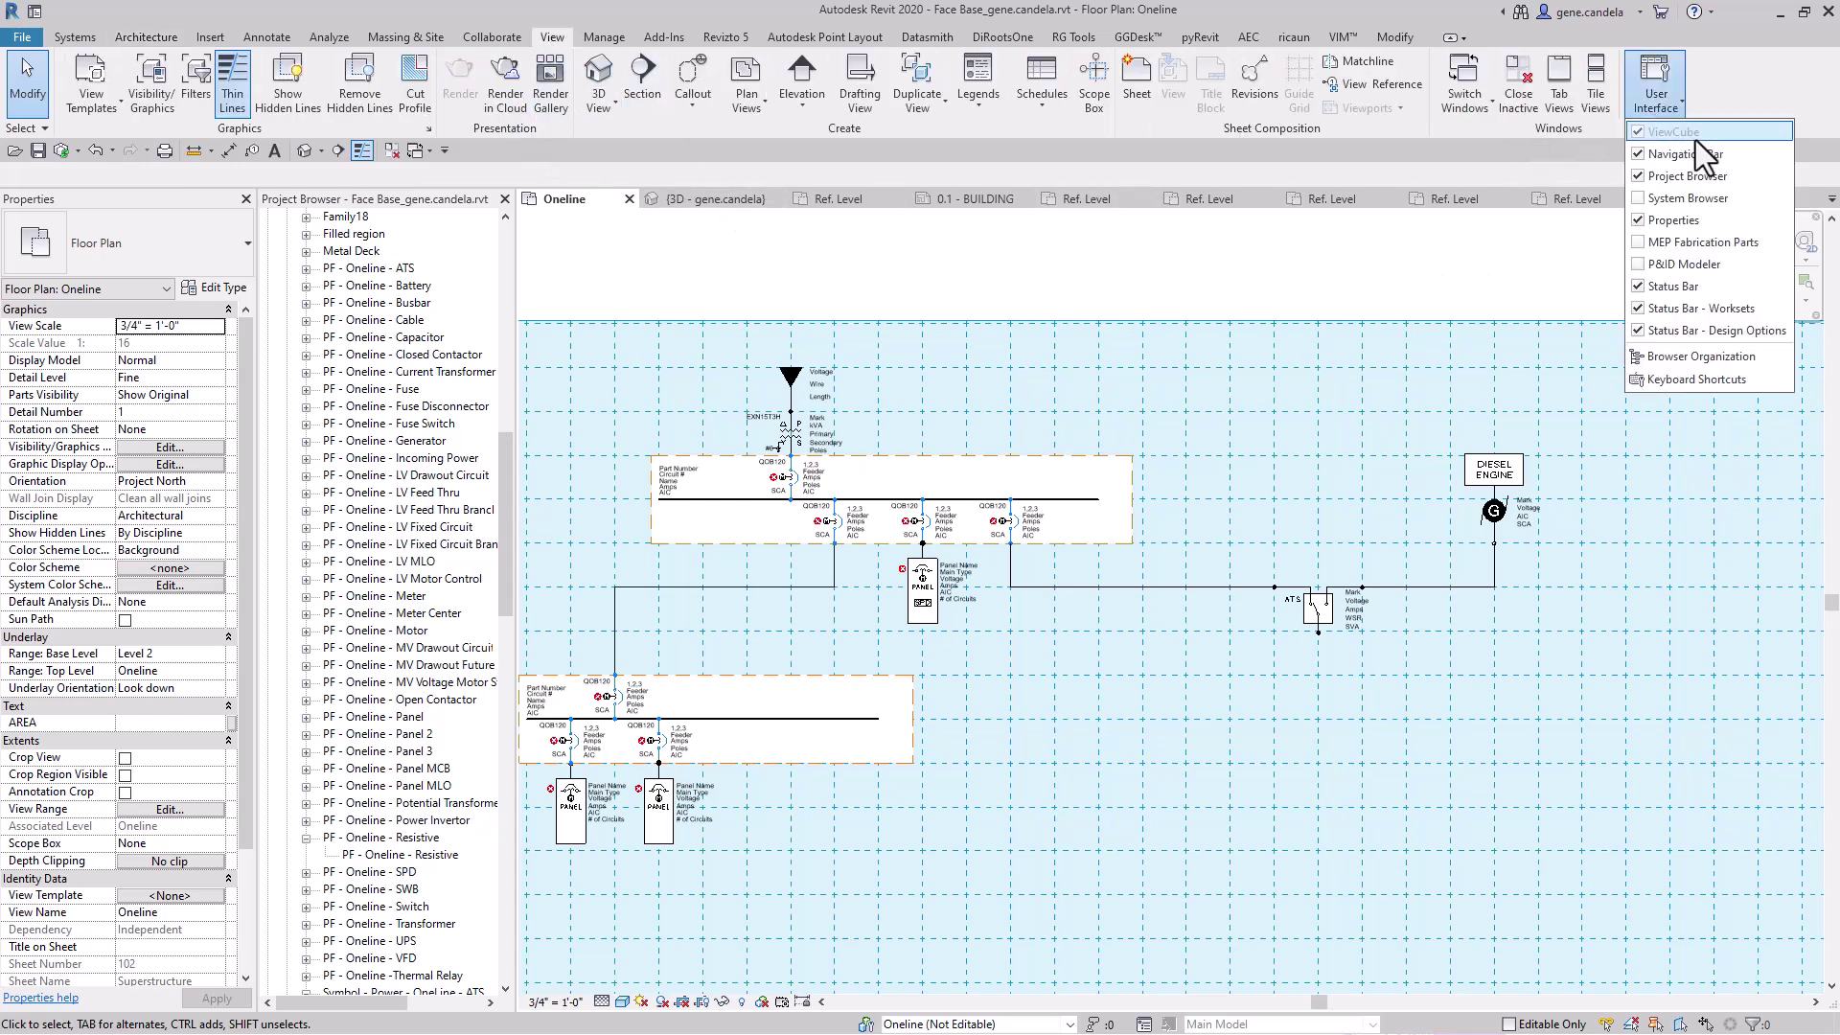
{"action": "left_click", "coordinate": [1638, 200]}
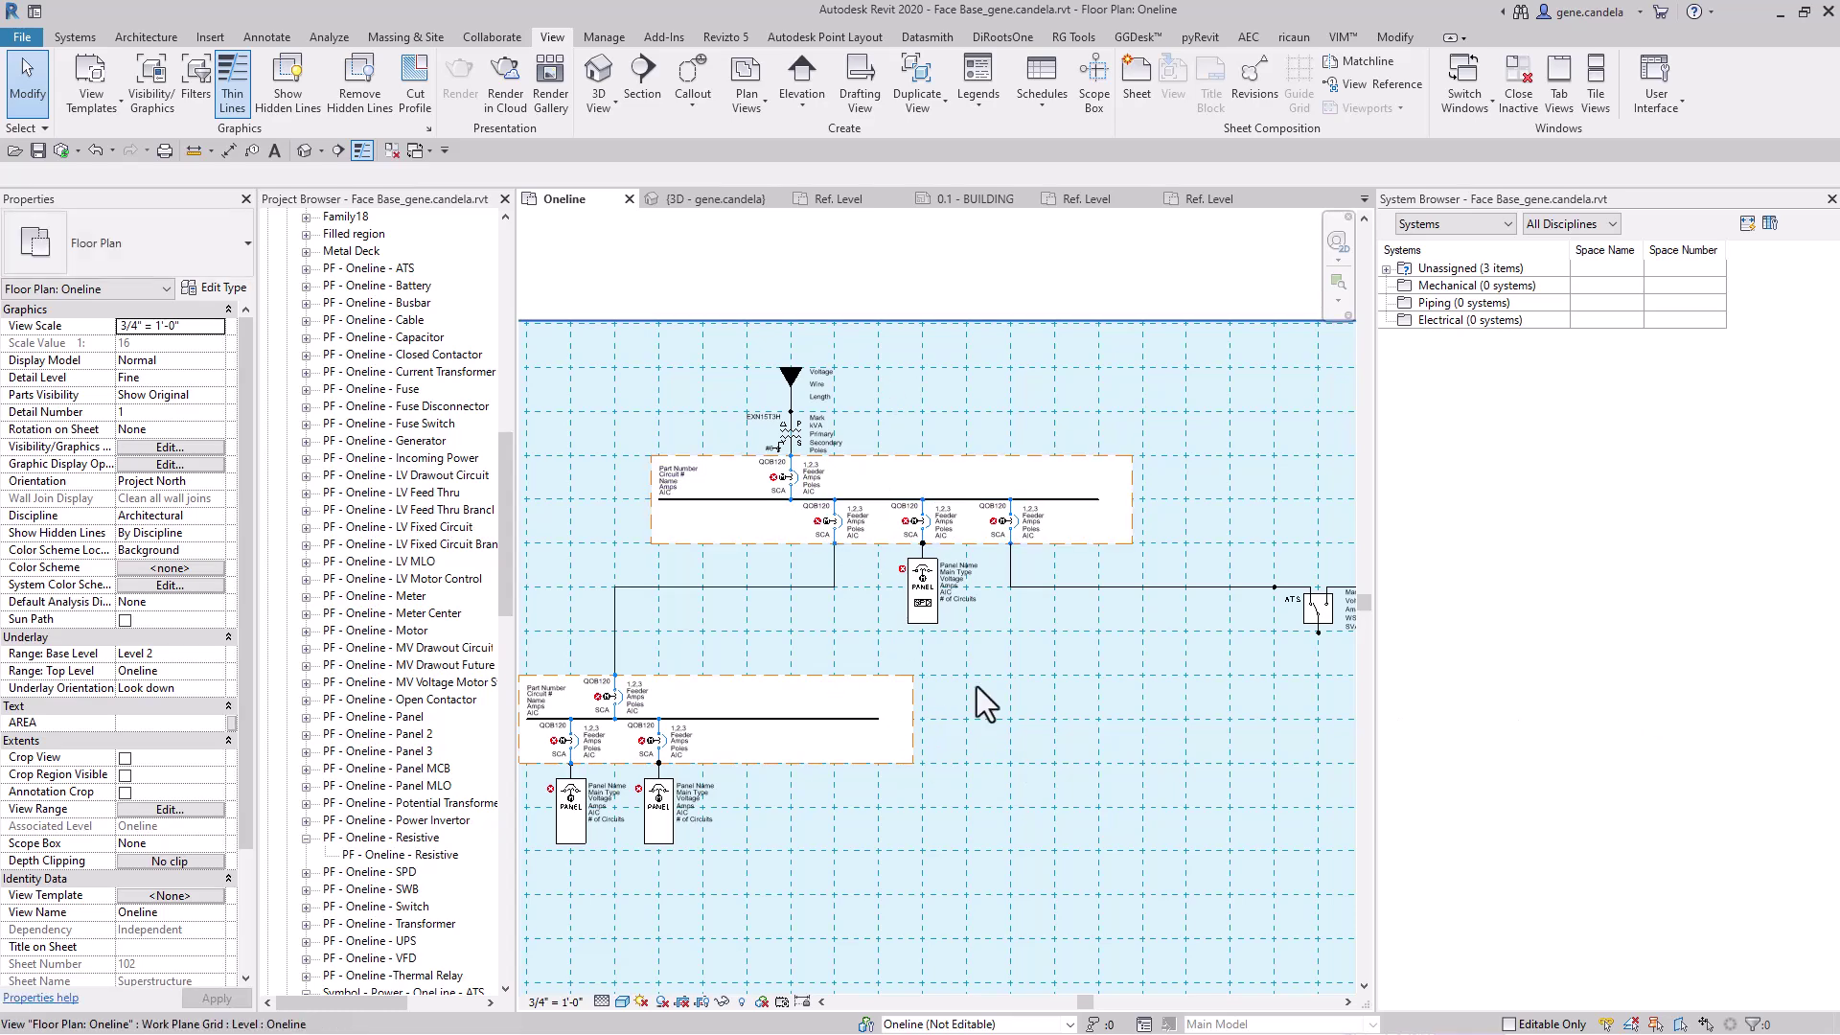
{"action": "scroll", "coordinate": [1011, 281], "scroll_direction": "down", "scroll_amount": 2}
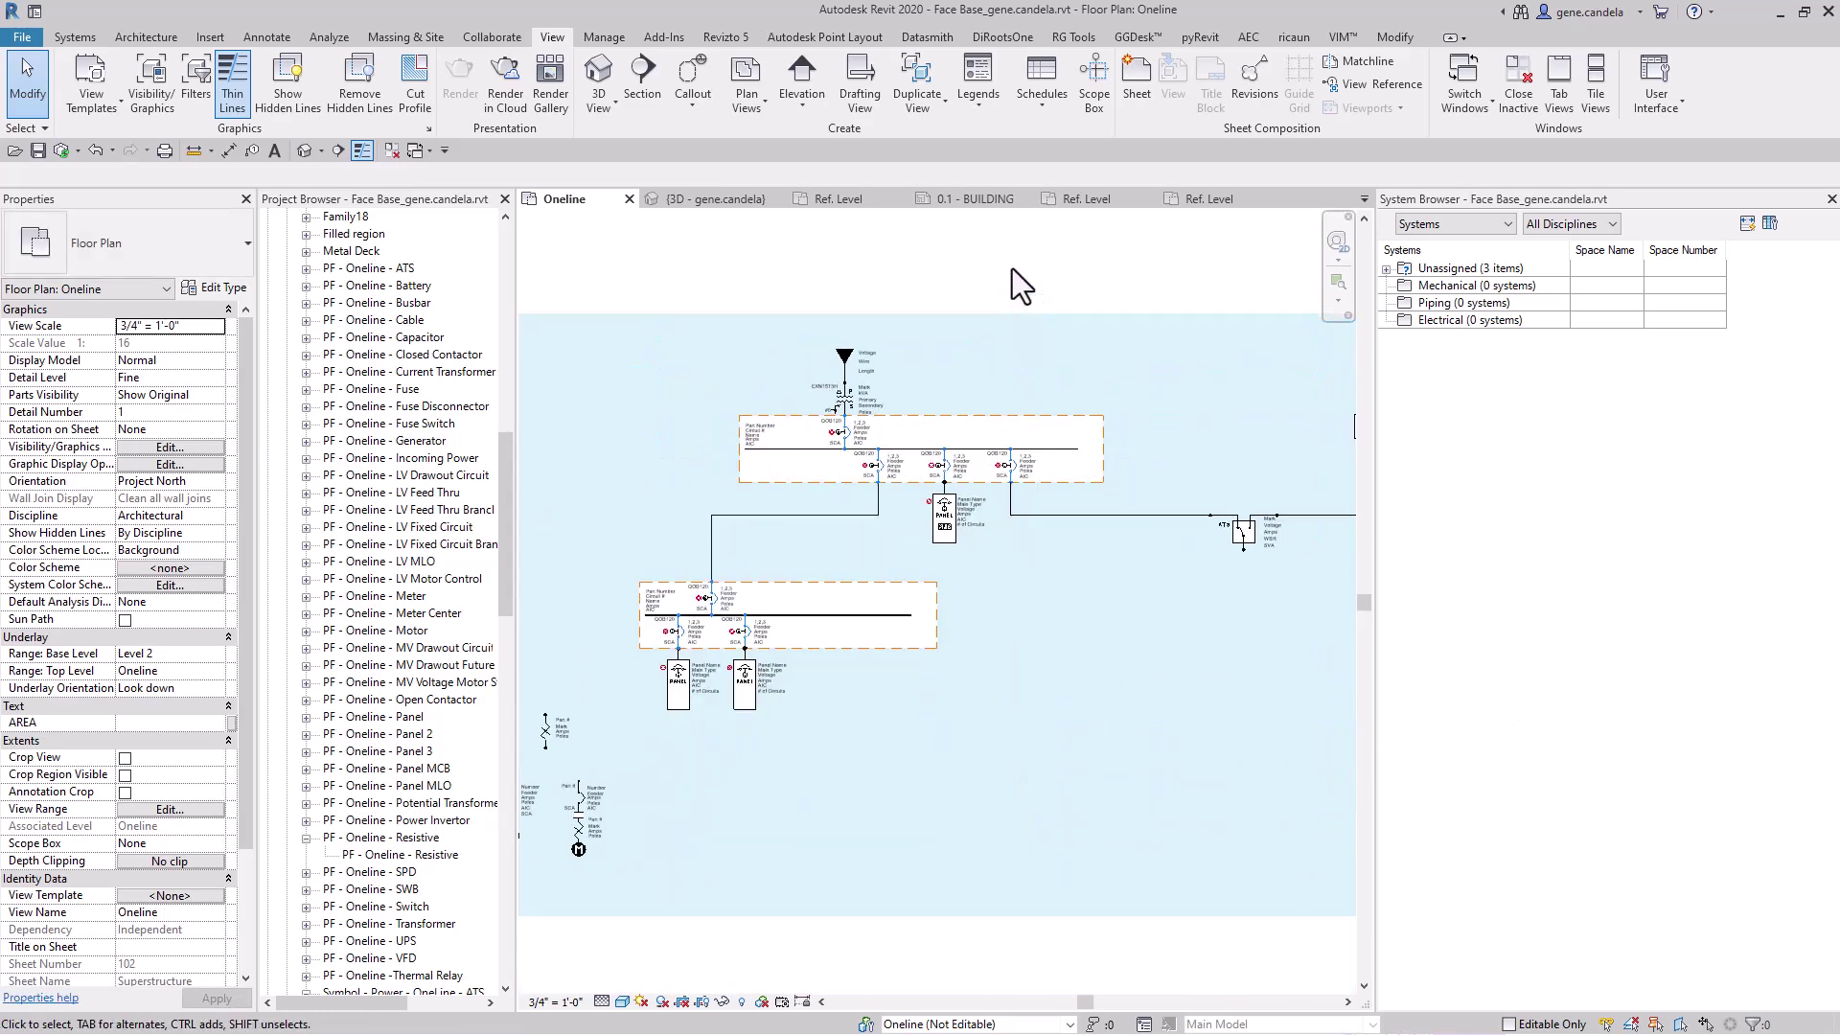
{"action": "mouse_move", "coordinate": [1012, 268]}
{"action": "middle_mouse_down"}
{"action": "mouse_move", "coordinate": [1051, 296]}
{"action": "mouse_move", "coordinate": [987, 318]}
{"action": "mouse_move", "coordinate": [1052, 318]}
{"action": "middle_mouse_up"}
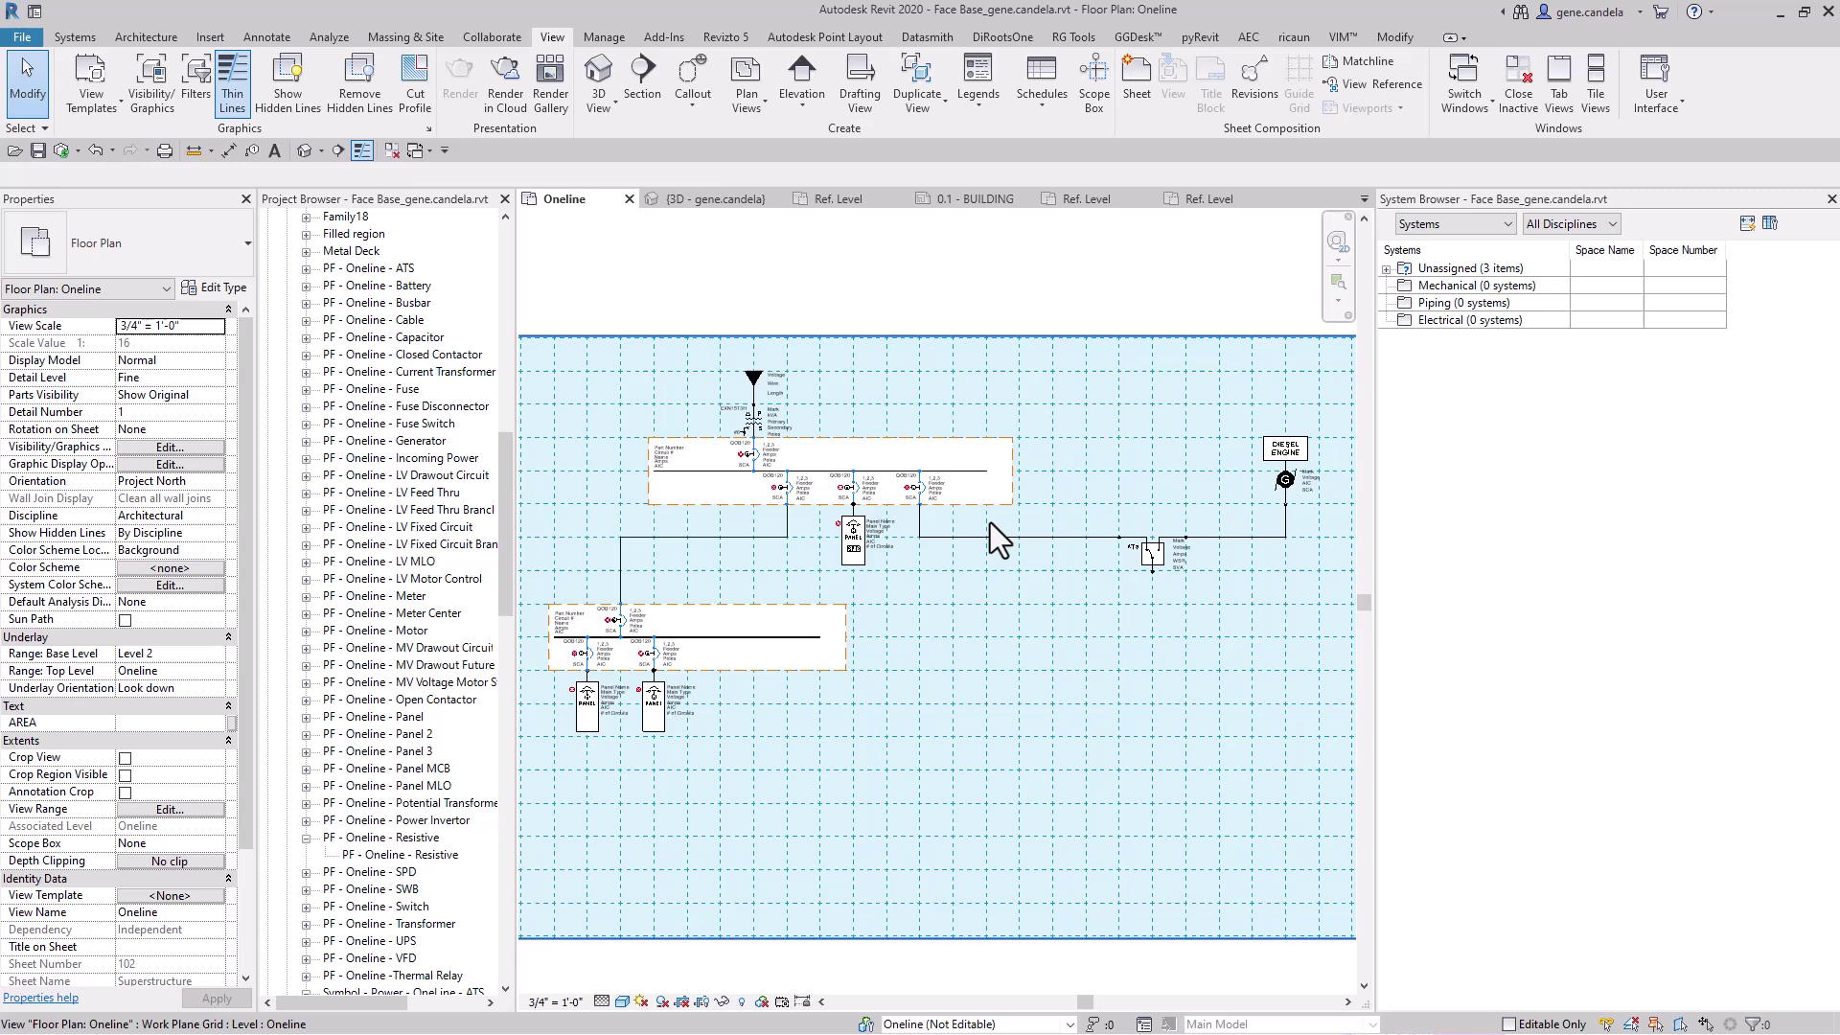